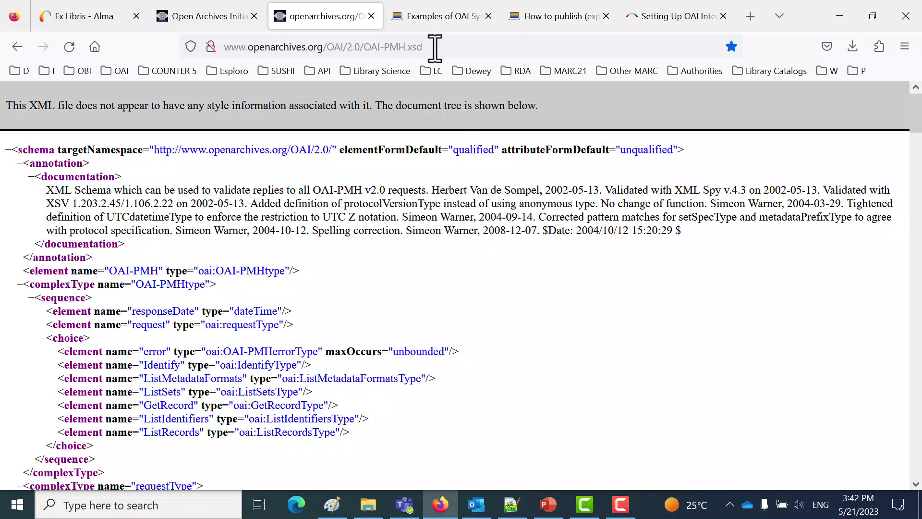
Step: Look through the open reference pages on OAI syntax examples, publishing bibliographic records in OAI format, and setting up OAI integration
left_click(451, 18)
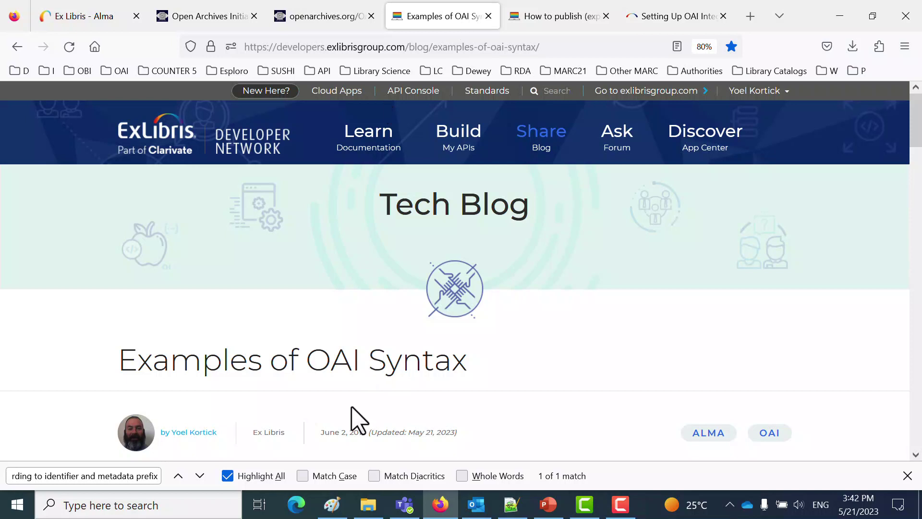
scroll(552, 379, "down", 3)
scroll(559, 381, "down", 15)
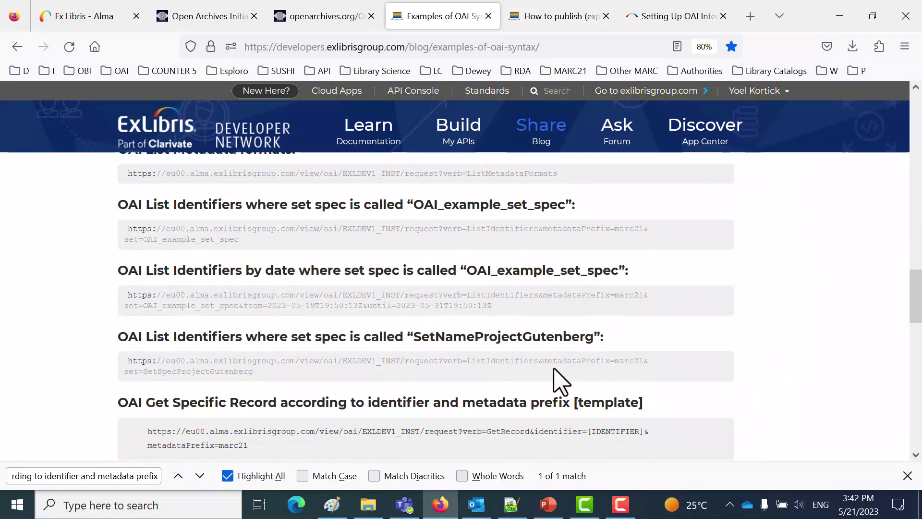
left_click(541, 17)
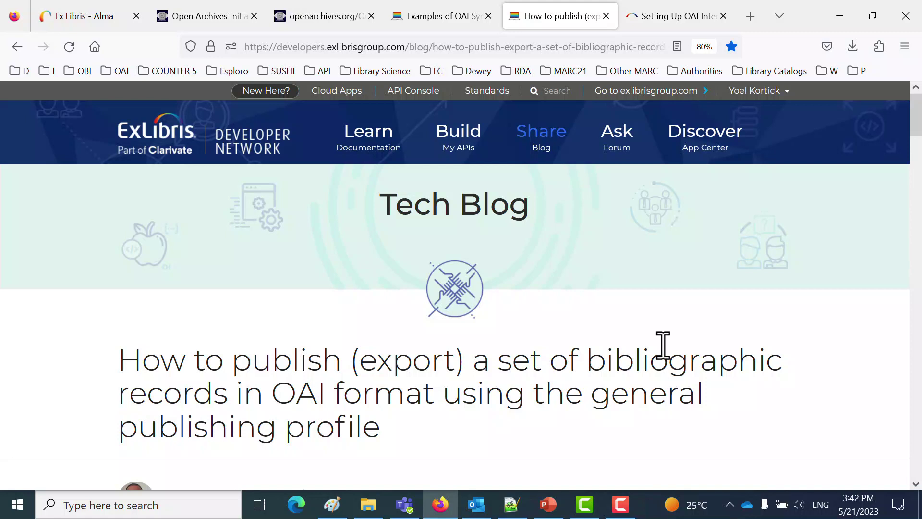
left_click(674, 17)
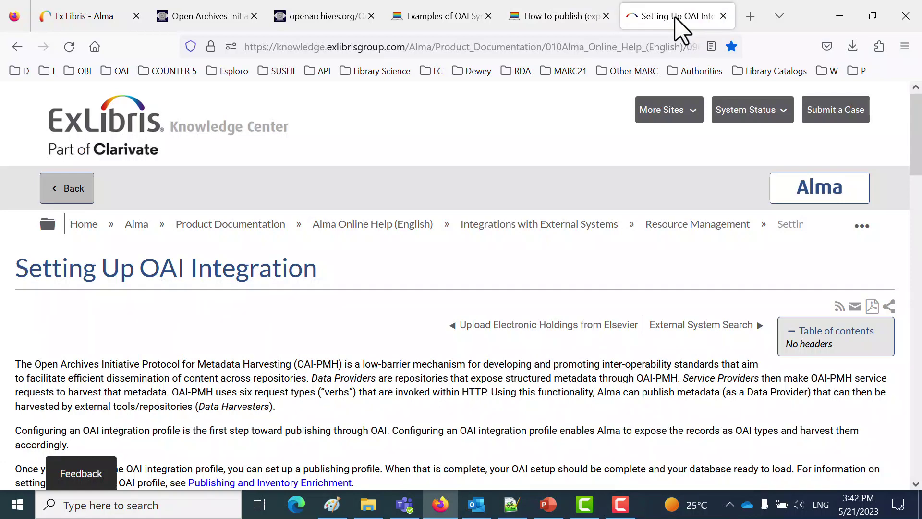
Step: In Alma, go to Manage Sets and open the members of the itemized set "set for OAI"
left_click(73, 19)
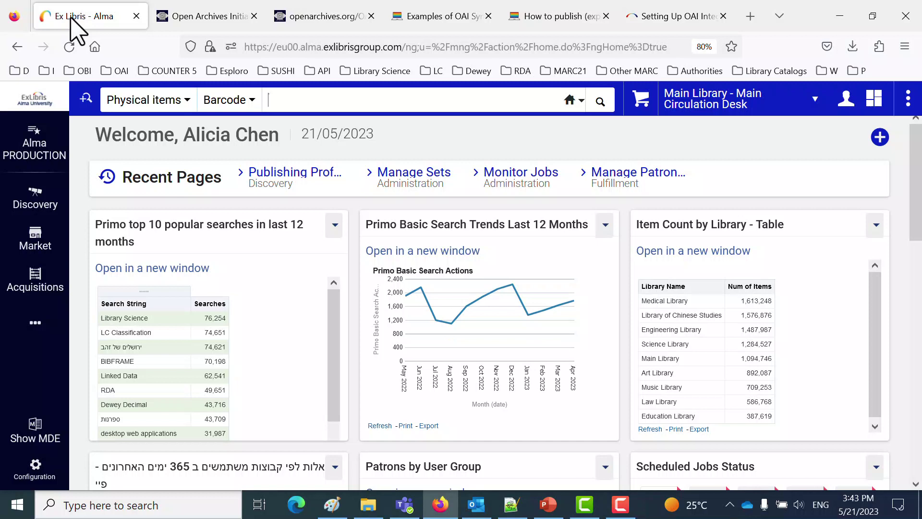
left_click(35, 326)
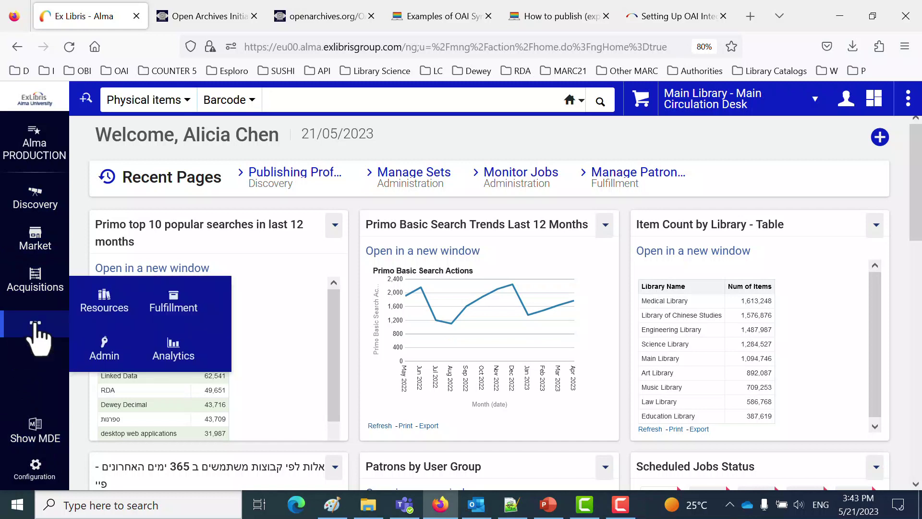
left_click(107, 355)
left_click(308, 181)
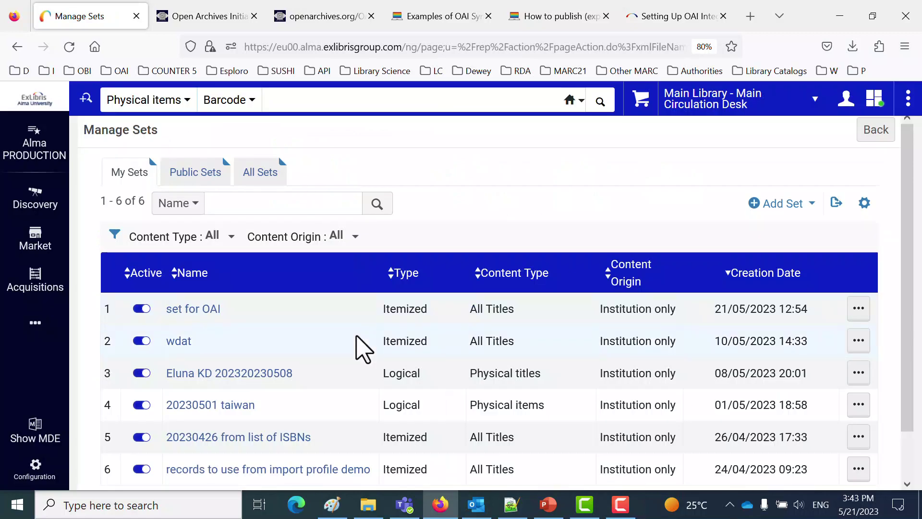
scroll(363, 348, "down", 2)
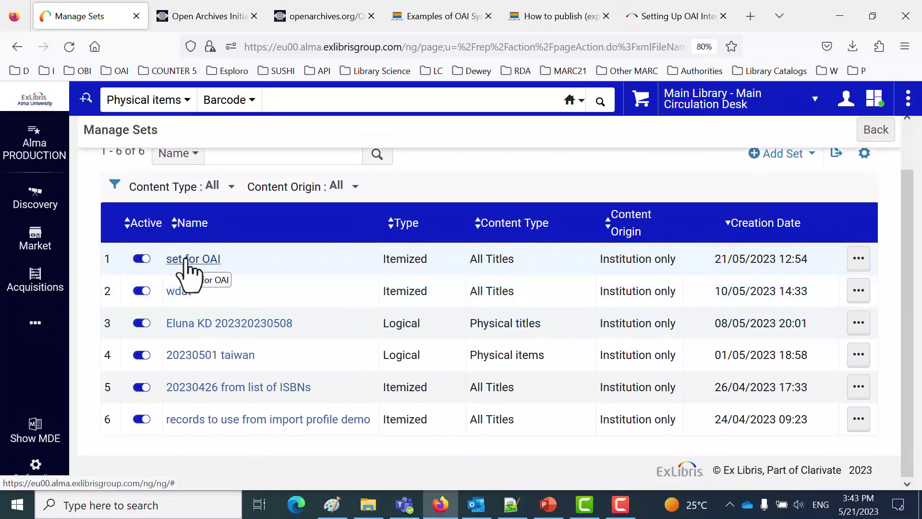
left_click(858, 260)
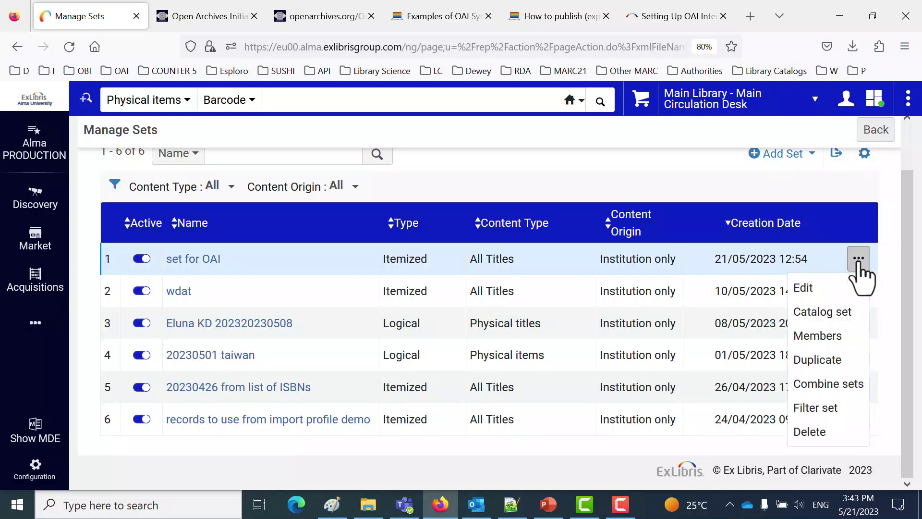
left_click(818, 336)
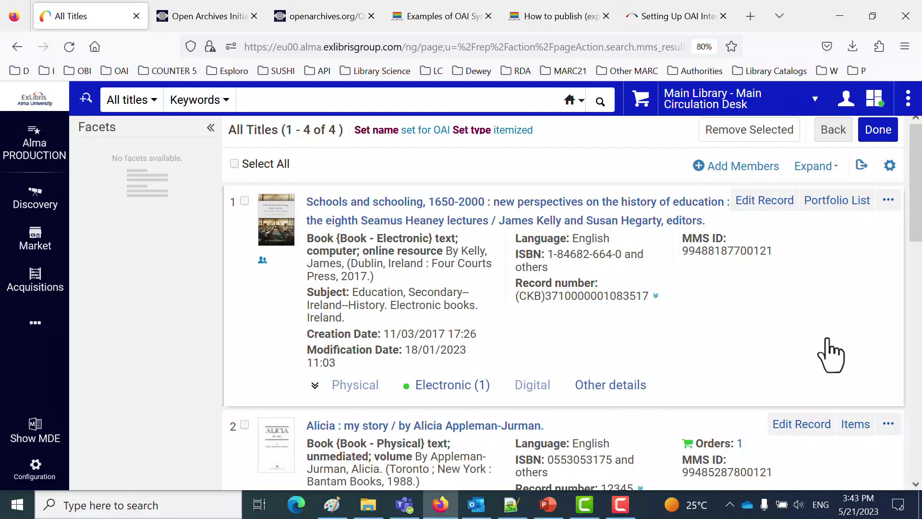
Step: Review the titles in the set, checking whether each has physical or electronic inventory
scroll(444, 397, "down", 3)
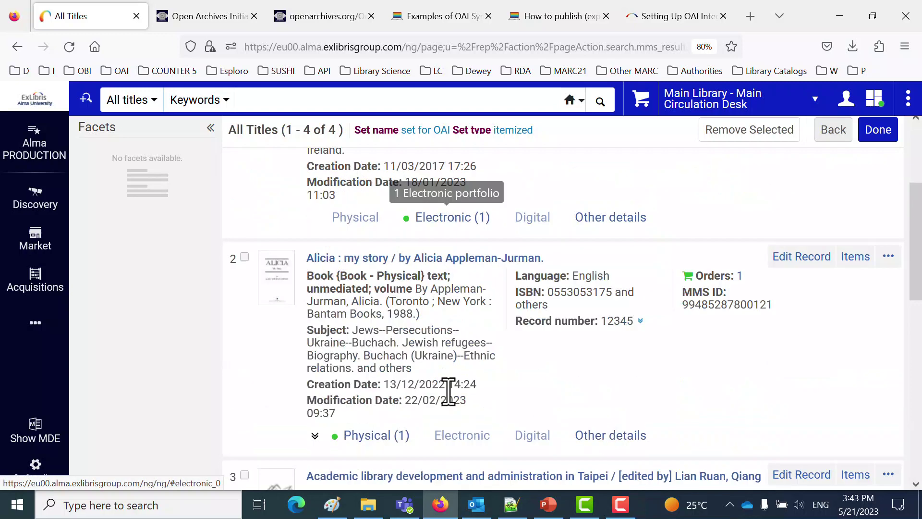
scroll(451, 375, "down", 2)
scroll(382, 372, "down", 5)
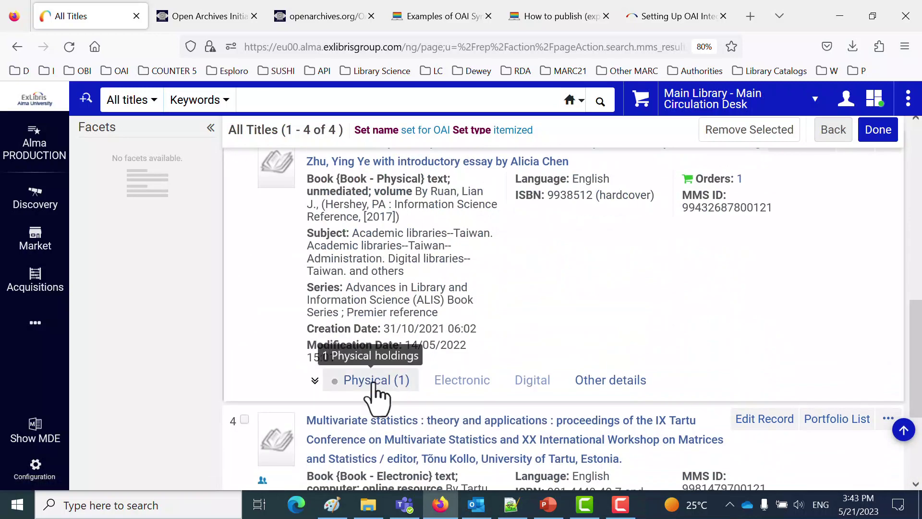
scroll(377, 397, "down", 3)
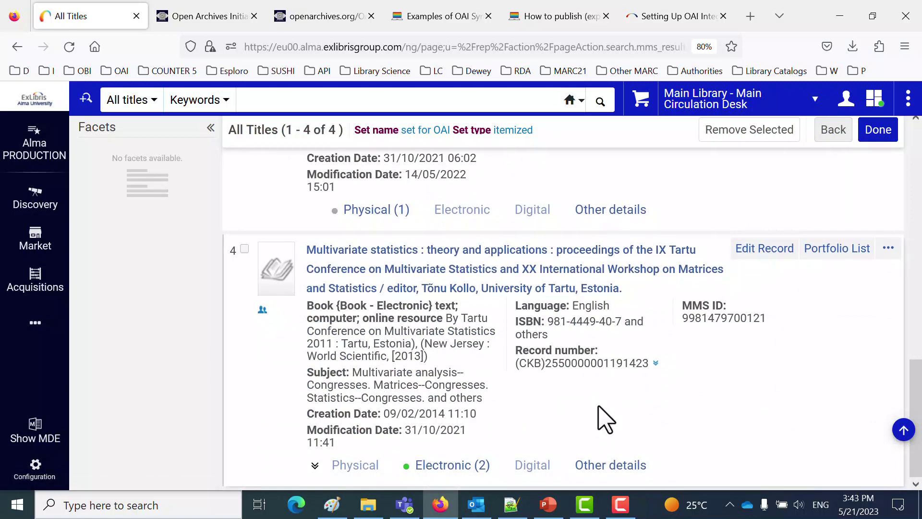
scroll(605, 420, "up", 7)
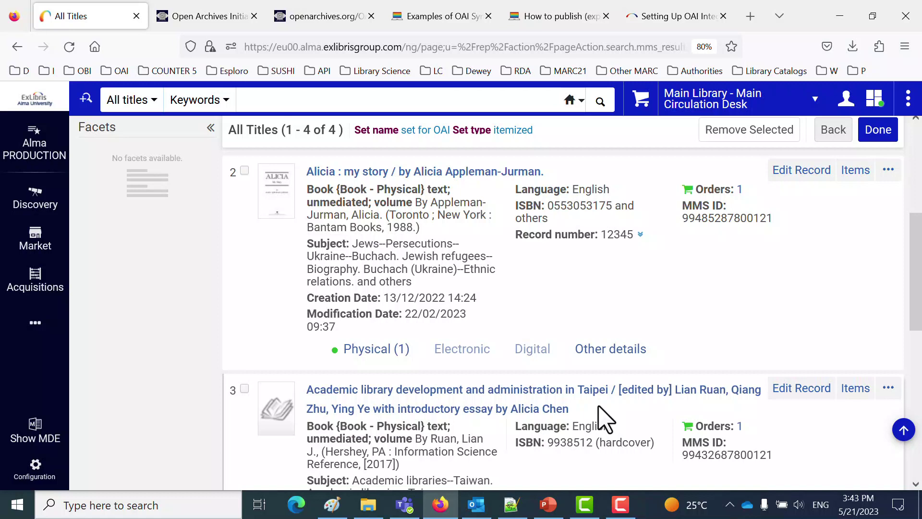
Step: Expand the physical holdings of the second and third titles to check their item availability
left_click(375, 355)
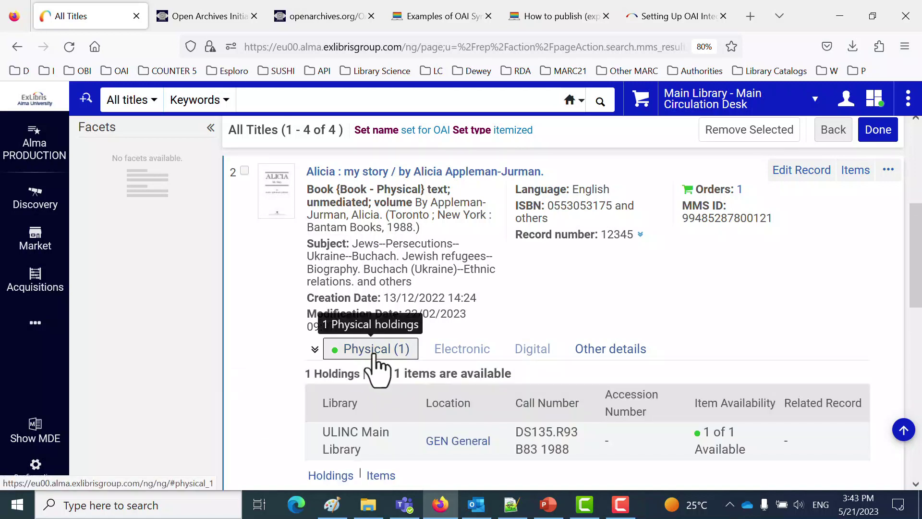
left_click_drag(370, 375, 538, 382)
scroll(539, 383, "down", 5)
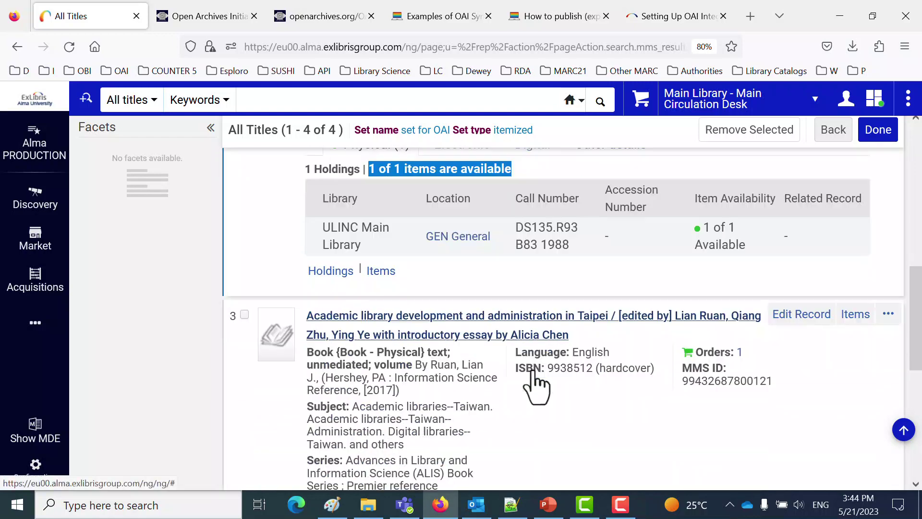
scroll(536, 388, "down", 2)
left_click(376, 342)
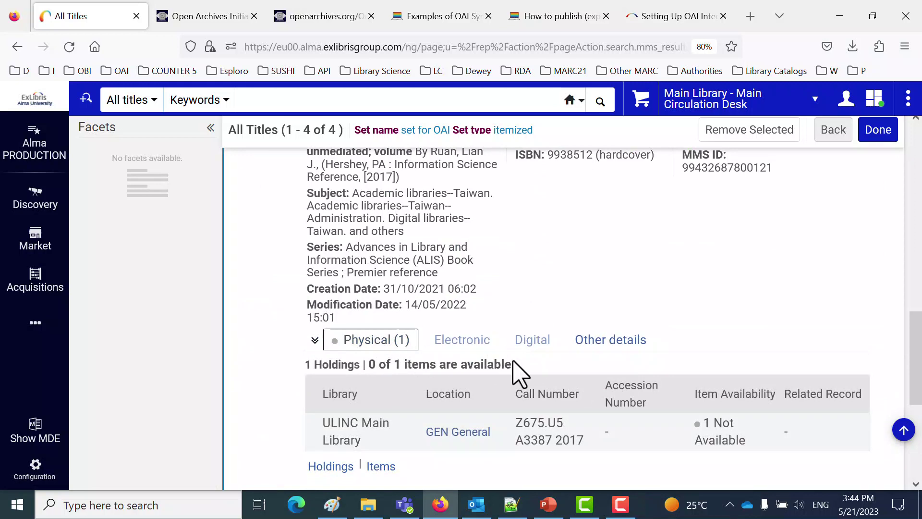
Step: Copy the MMS ID of the title "Academic library development and administration in Taipei"
scroll(518, 373, "up", 2)
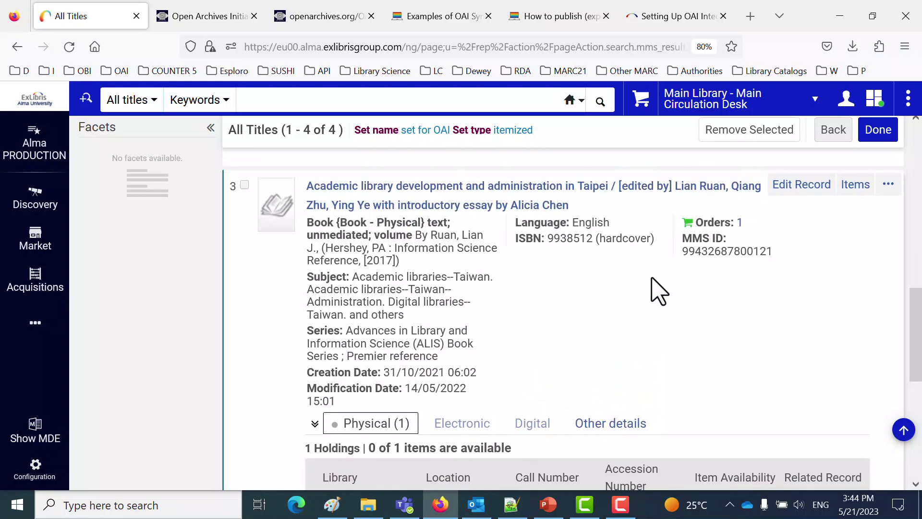
double_click(719, 250)
key("ctrl+c")
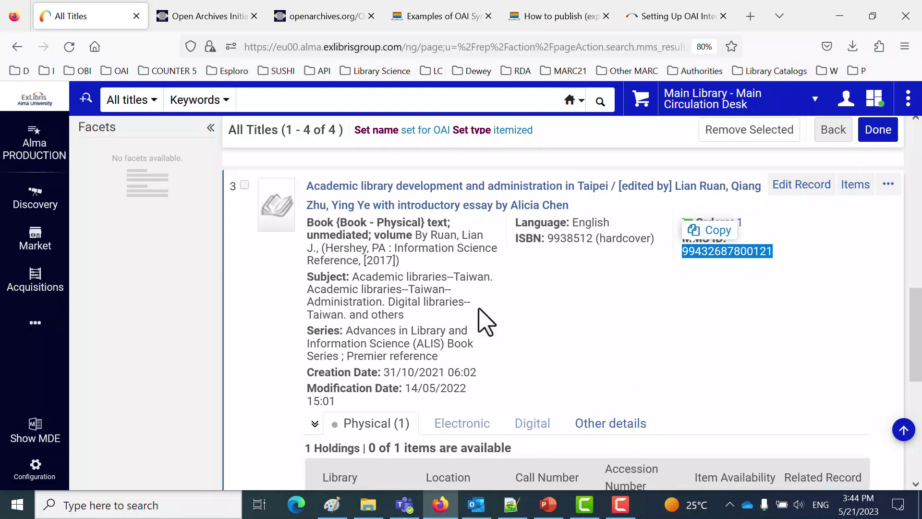
scroll(456, 332, "up", 6)
left_click(161, 102)
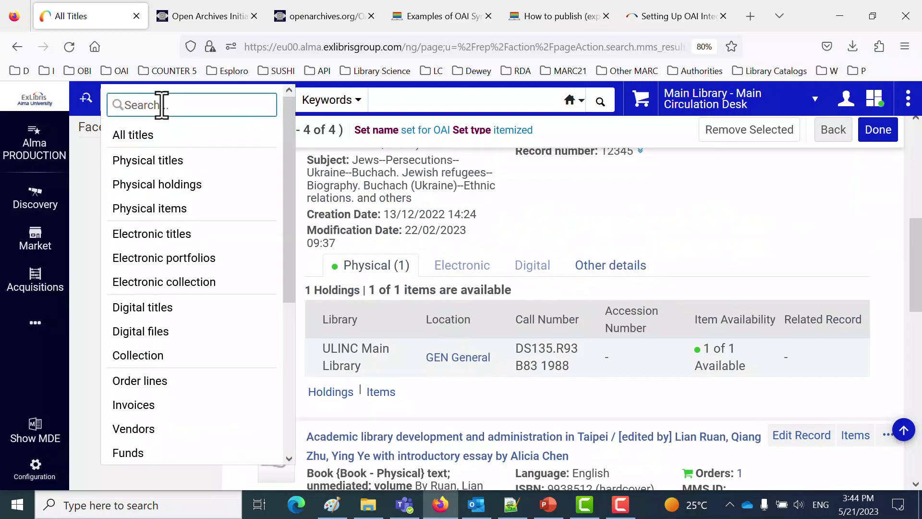
left_click(169, 211)
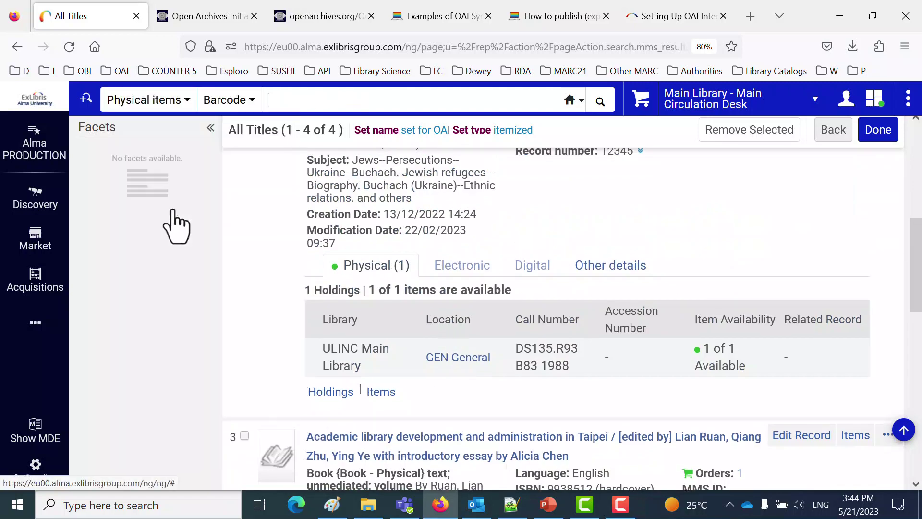
left_click(232, 106)
type("mms")
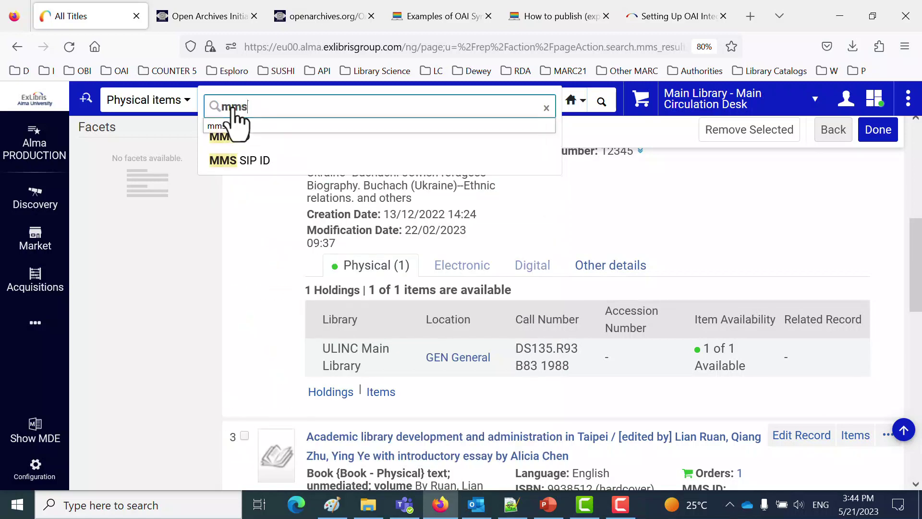
left_click(260, 136)
left_click(300, 100)
key("ctrl+v")
key("Return")
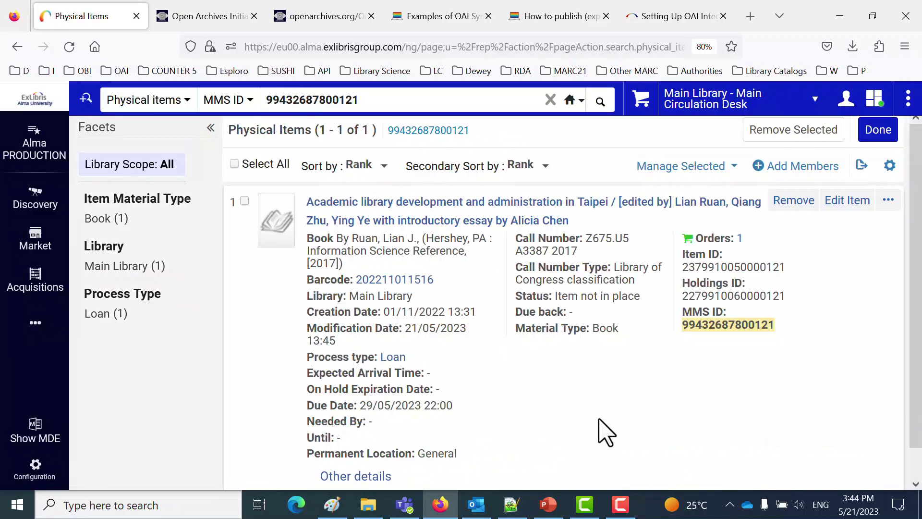
left_click_drag(555, 296, 643, 300)
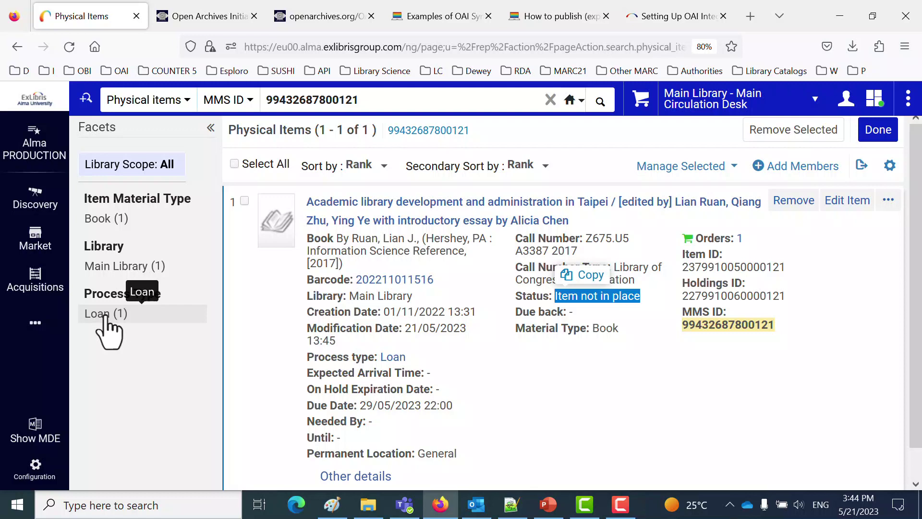
Step: Go to the resource publishing profiles and open the profile "OAI with holdings information" for editing
left_click(38, 326)
left_click(102, 307)
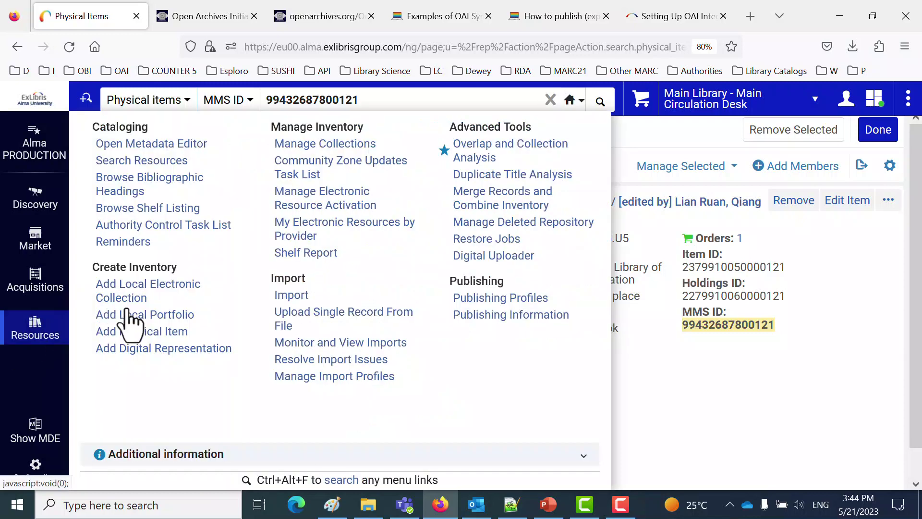
left_click(497, 299)
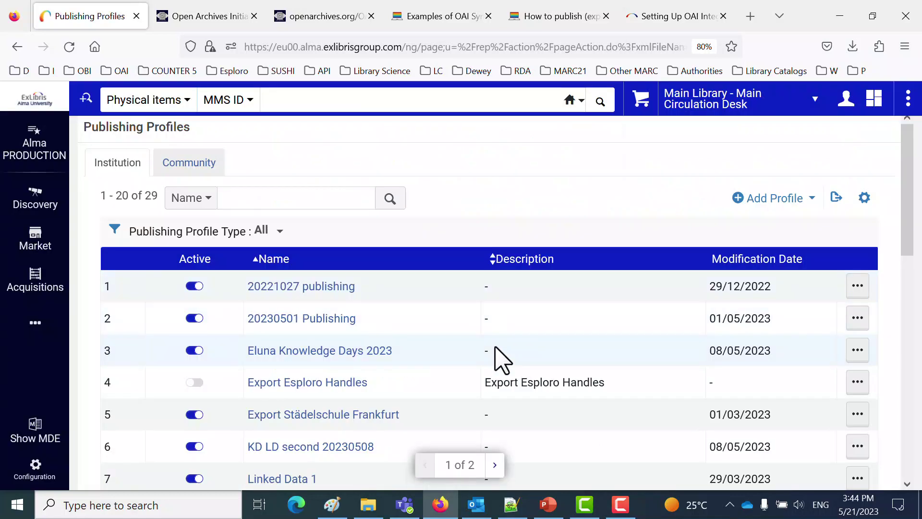
scroll(496, 358, "down", 3)
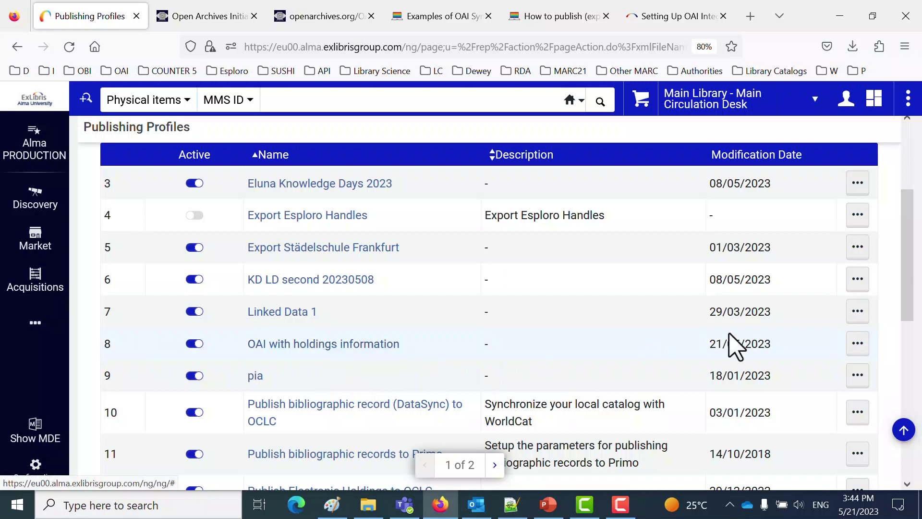
left_click(858, 344)
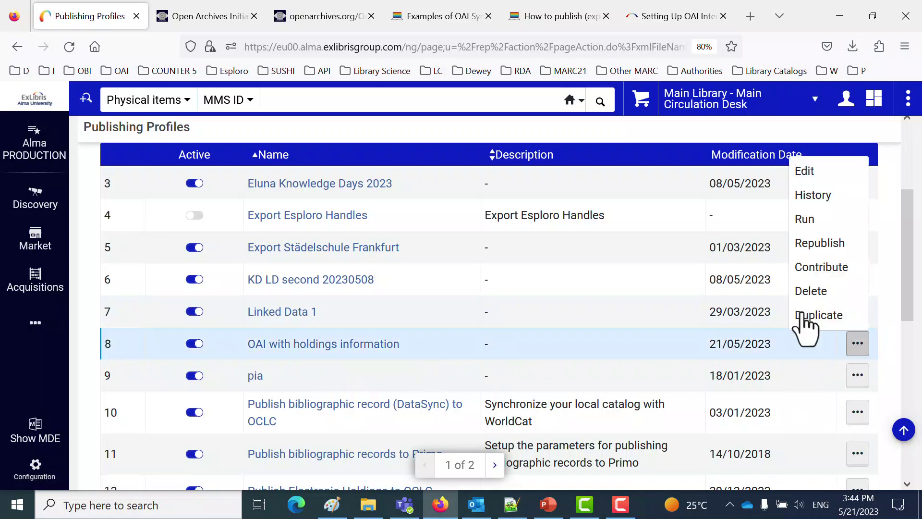
left_click(810, 174)
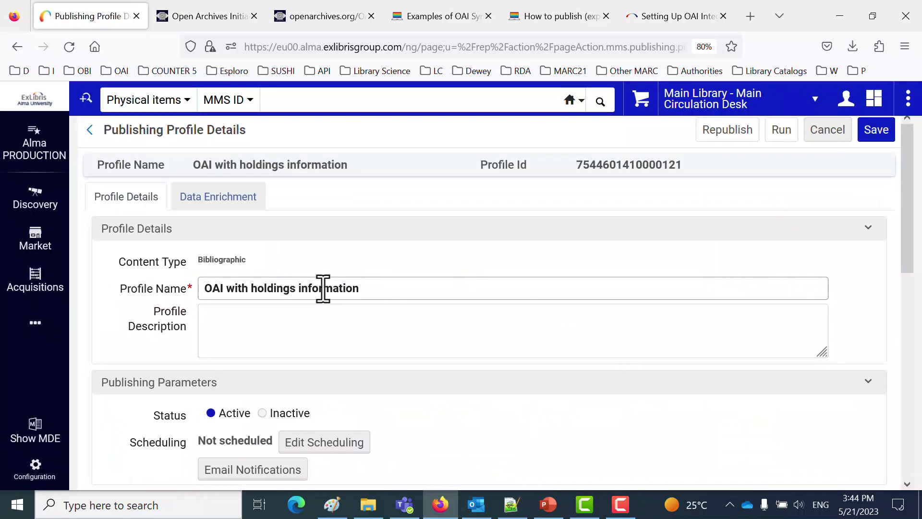
Step: View the scheduling frequency options in the profile's publishing parameters and cancel out of them
scroll(323, 288, "down", 4)
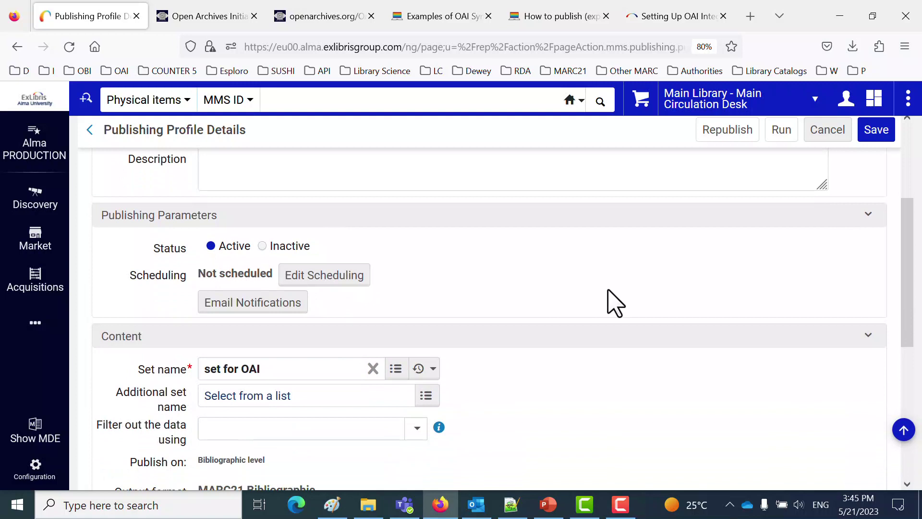
left_click(315, 277)
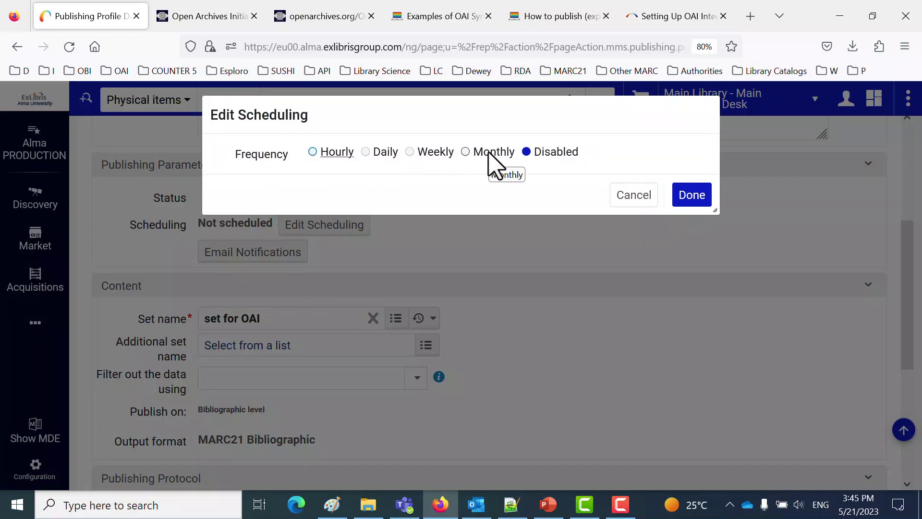
left_click(635, 196)
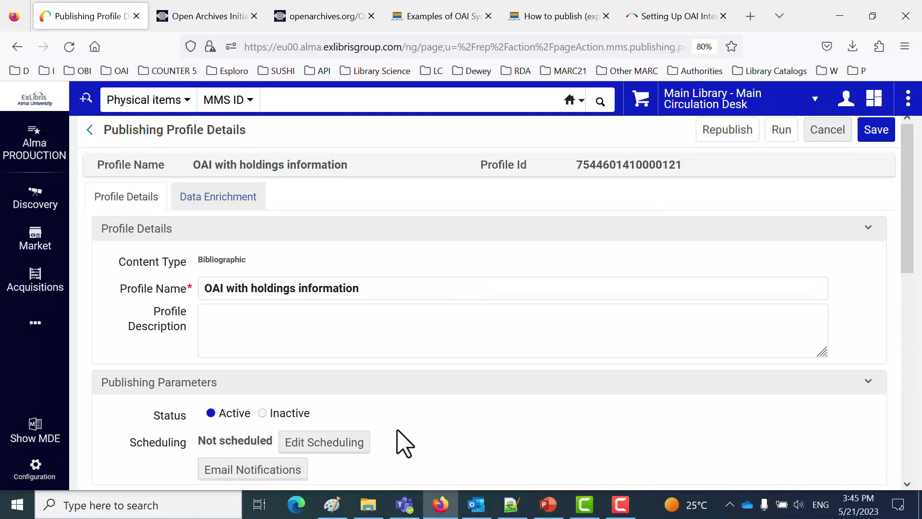
Step: Examine the profile's content settings and its OAI publishing protocol settings, including set spec, set name and metadata prefix
scroll(423, 425, "down", 5)
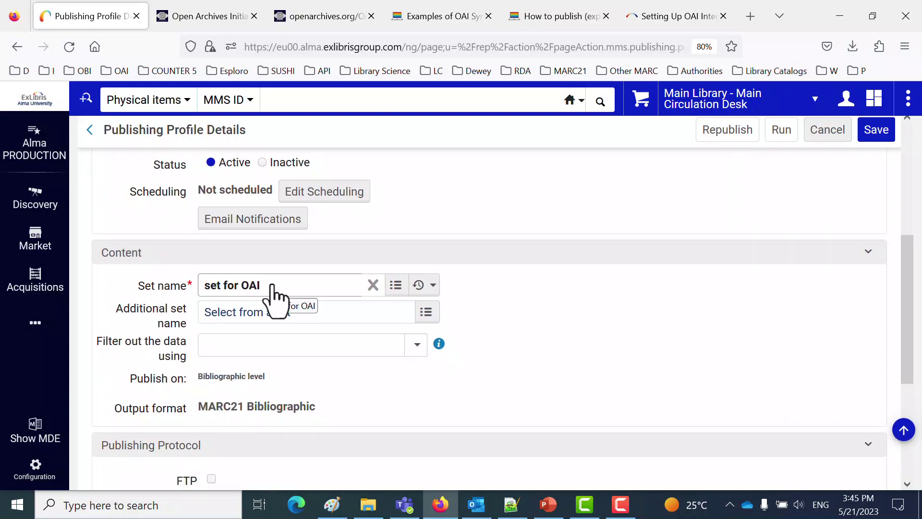
scroll(275, 300, "down", 2)
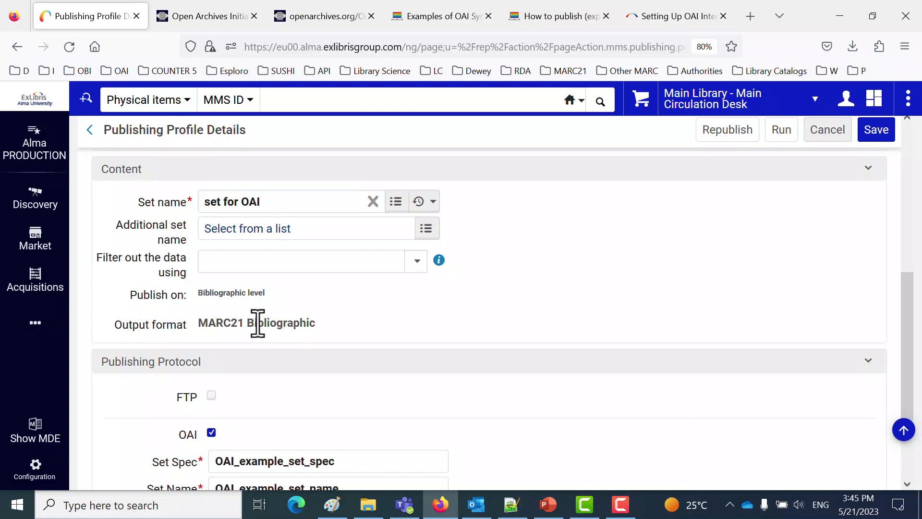
scroll(258, 322, "down", 3)
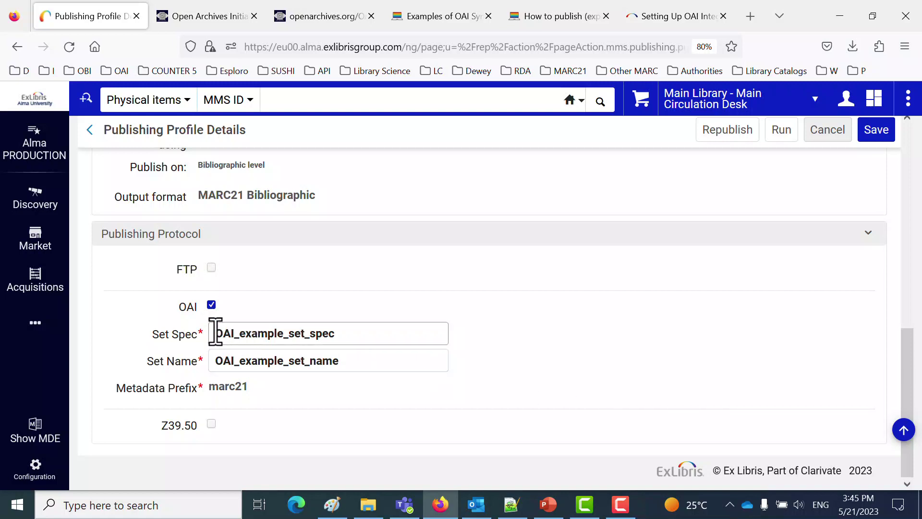
Step: Highlight the OAI set spec and set name values in the publishing protocol settings
left_click_drag(216, 332, 392, 336)
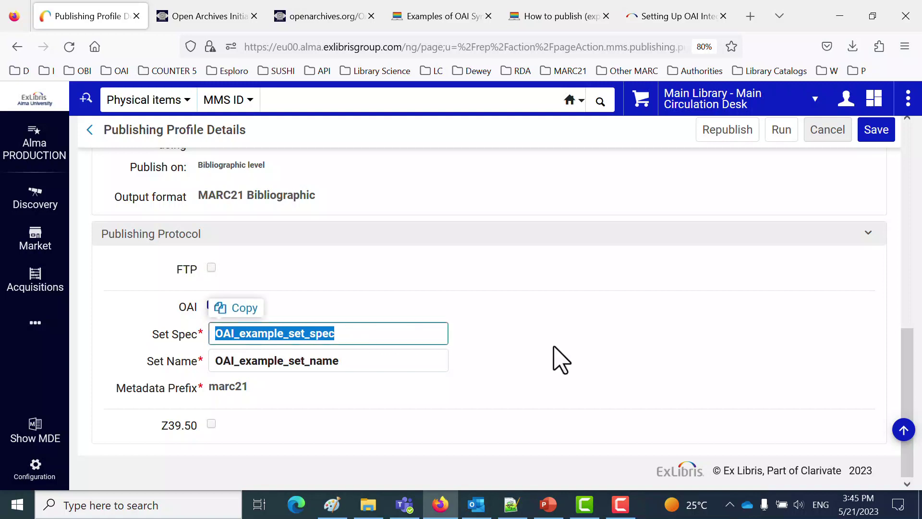
left_click(557, 361)
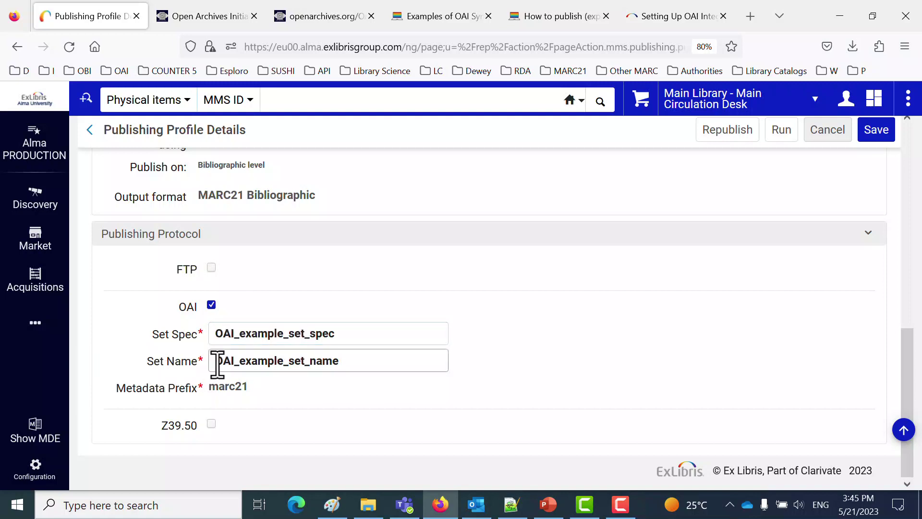
left_click_drag(216, 361, 405, 360)
left_click(690, 351)
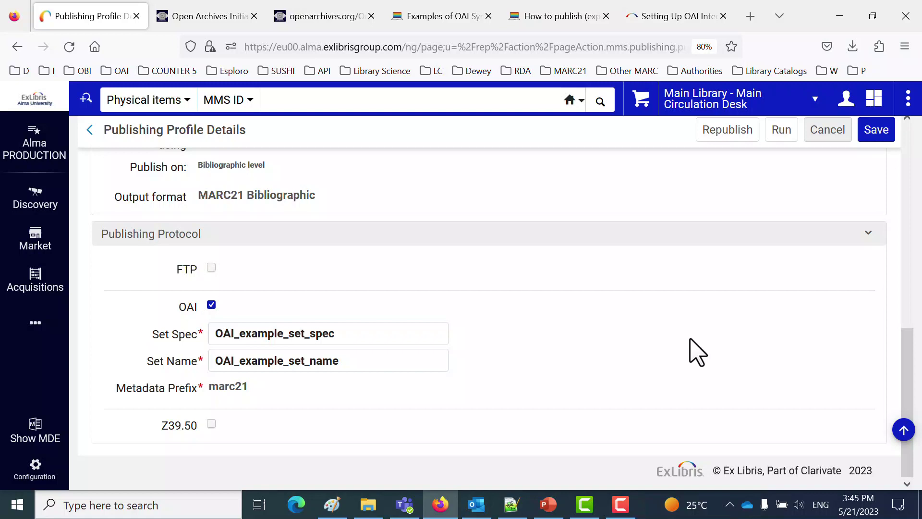
Step: Open the profile's data enrichment settings and examine the physical holdings enrichment section with its additional holdings fields
scroll(552, 393, "up", 10)
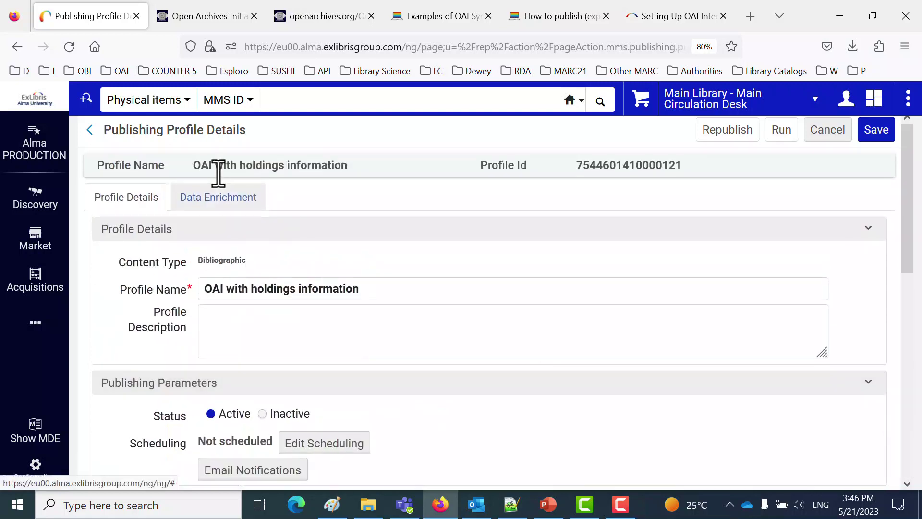
left_click(217, 198)
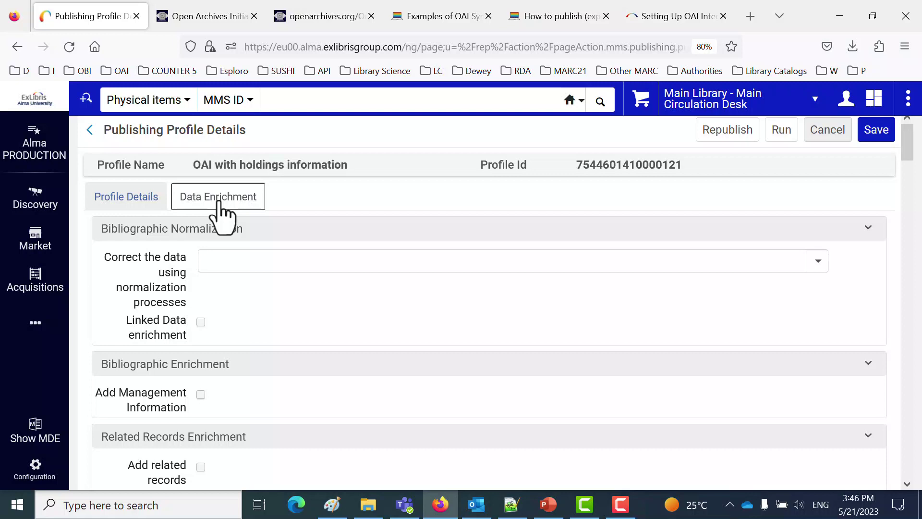
scroll(288, 272, "down", 7)
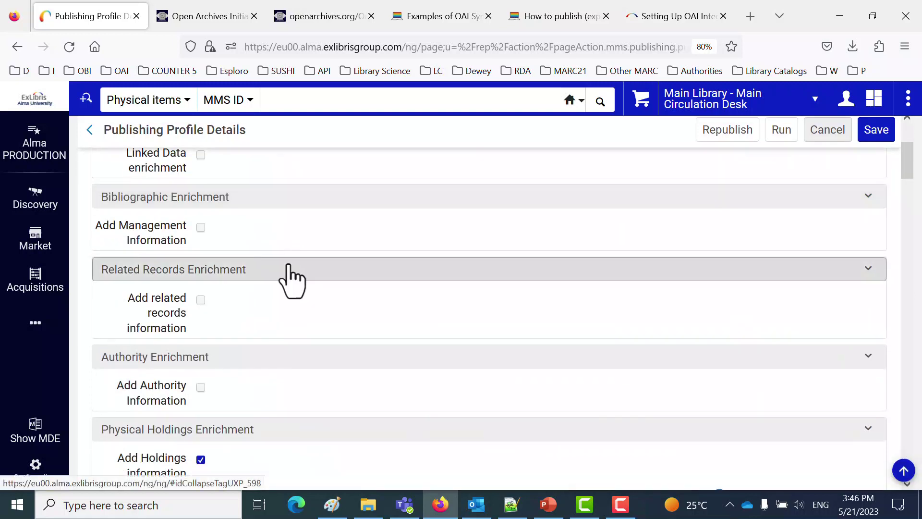
scroll(278, 323, "down", 2)
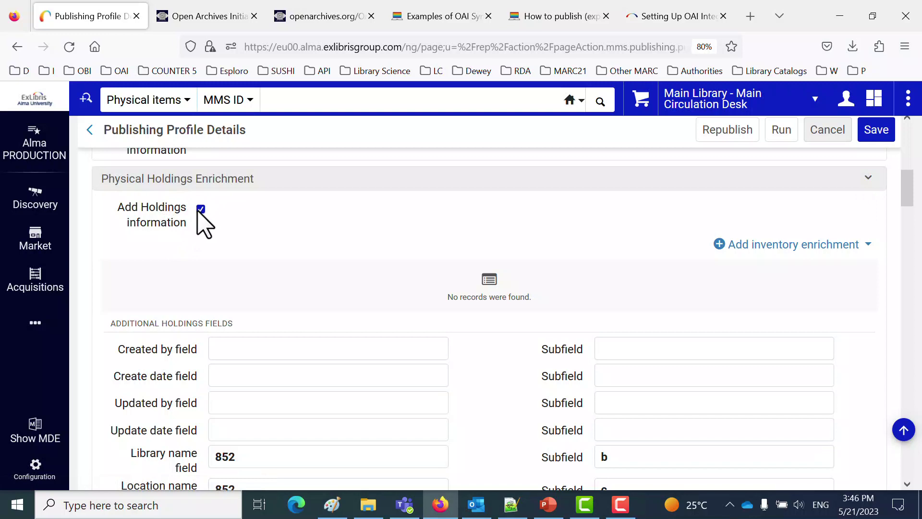
scroll(200, 216, "down", 4)
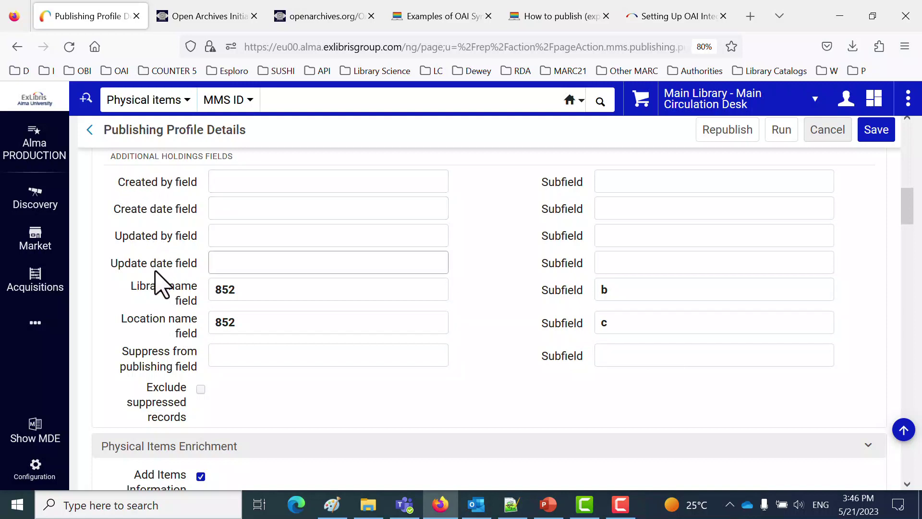
scroll(387, 321, "up", 3)
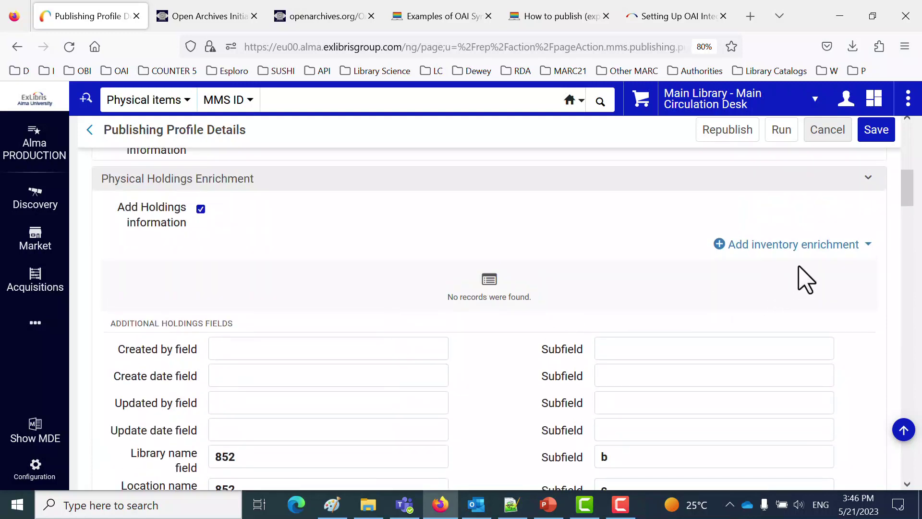
Step: Start an inventory enrichment for physical holdings with holdings tag 852 and holdings subfield h
left_click(819, 246)
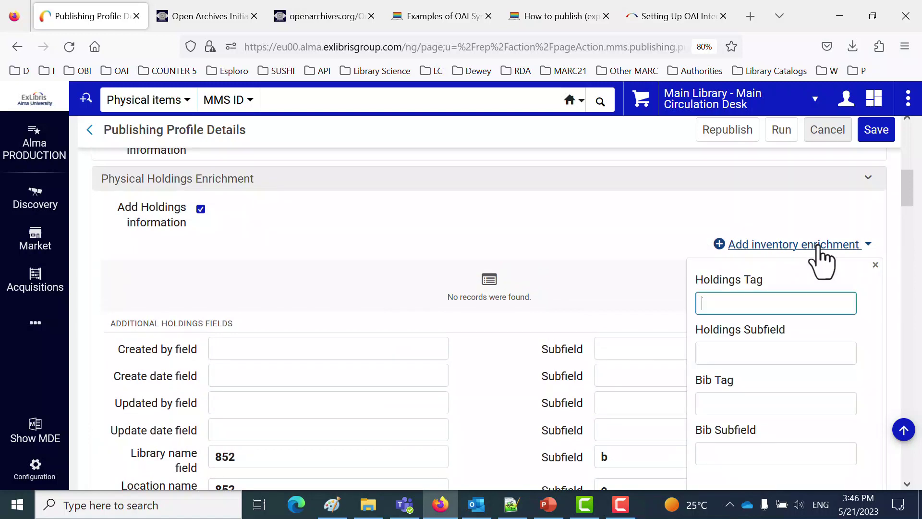
type("85")
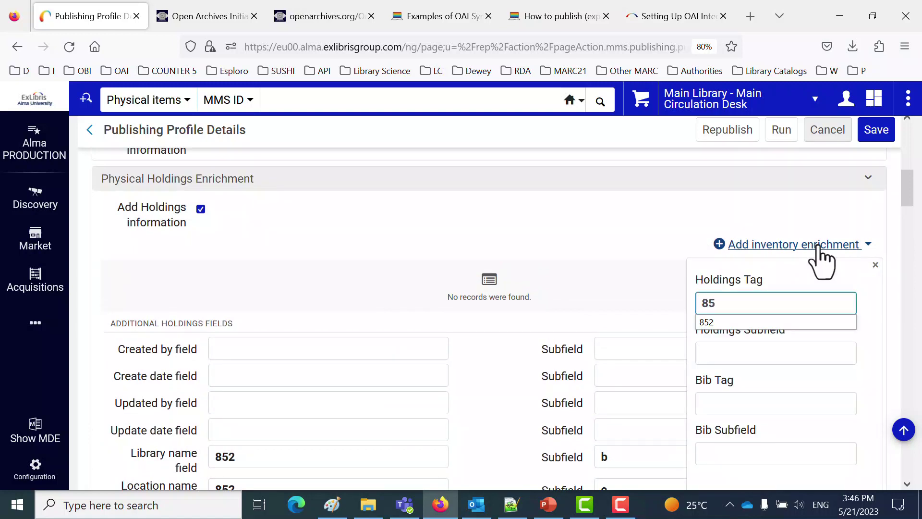
type("2")
left_click(767, 355)
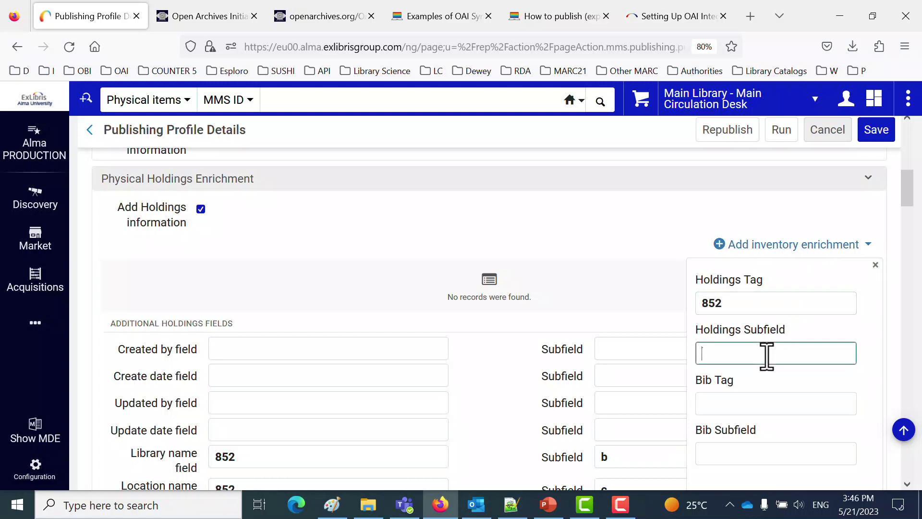
left_click(747, 399)
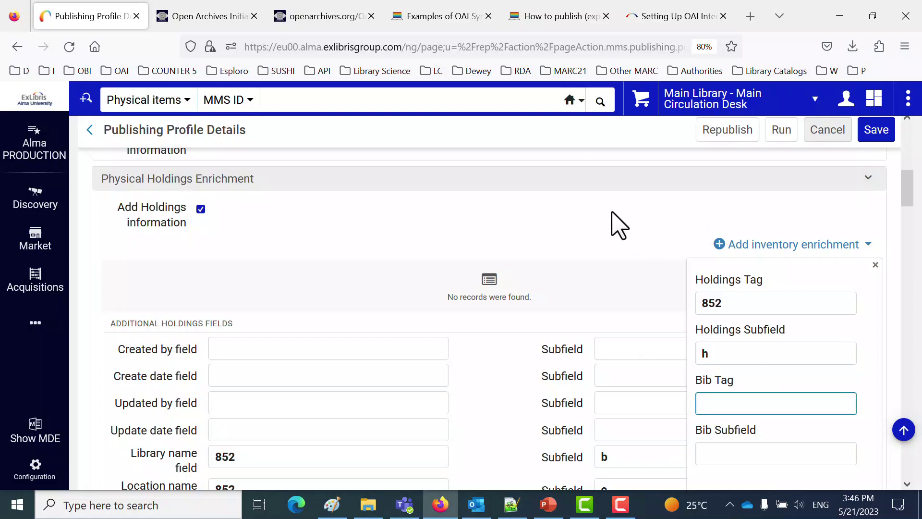
left_click(618, 222)
Step: Examine the library and location name fields and the physical items enrichment subfields, including barcode and item status
scroll(720, 240, "down", 5)
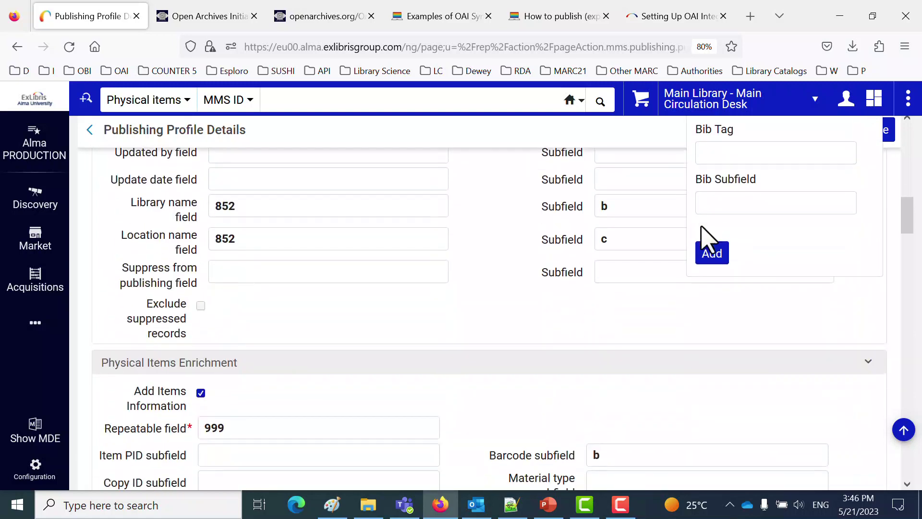
scroll(600, 327, "down", 1)
scroll(569, 323, "up", 3)
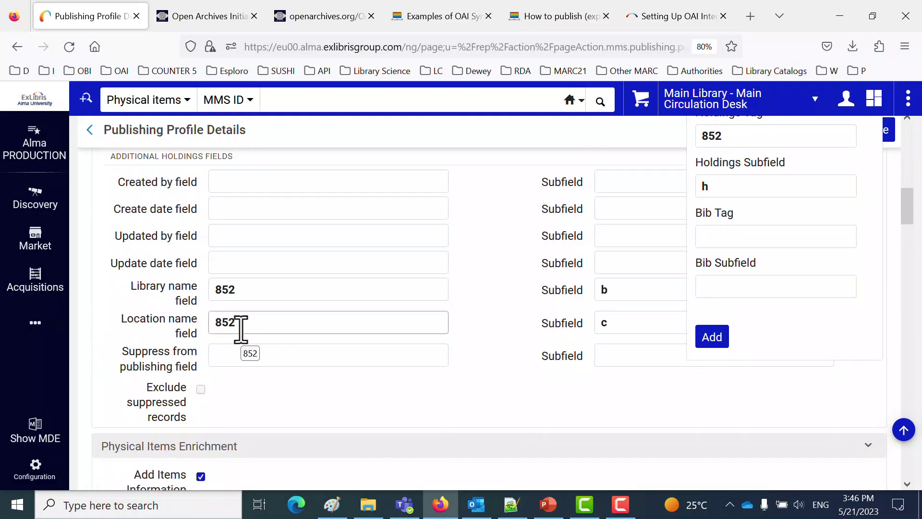
scroll(241, 323, "down", 3)
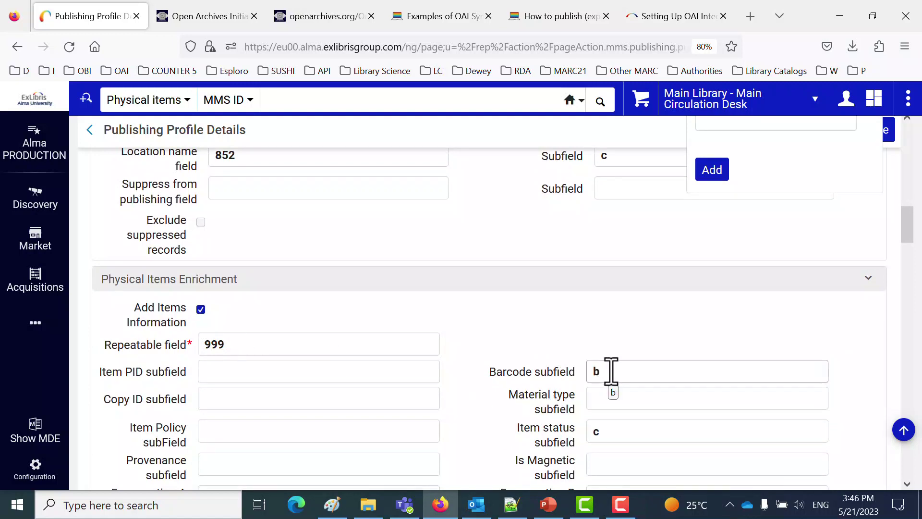
scroll(611, 370, "down", 2)
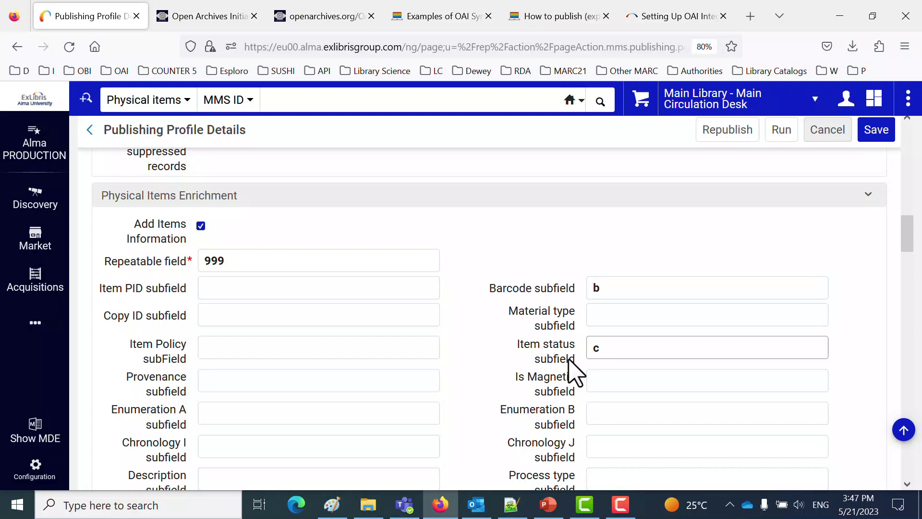
scroll(576, 374, "down", 3)
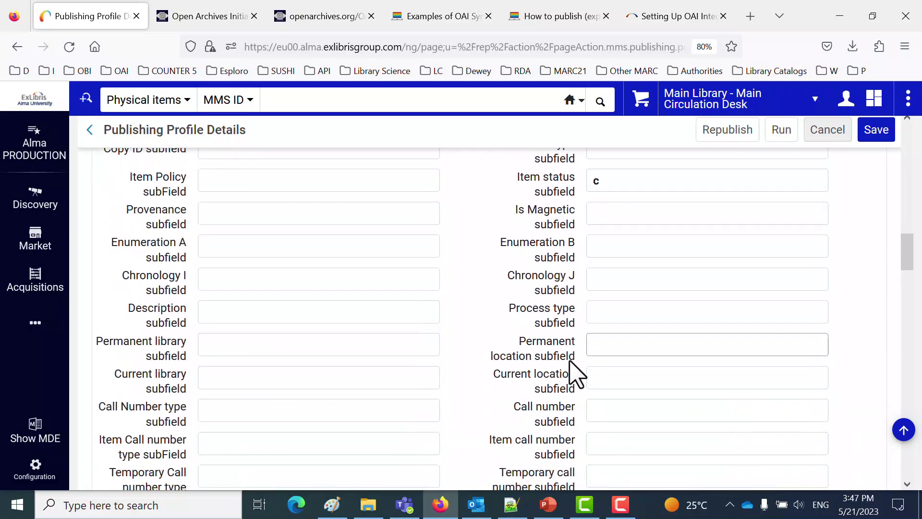
scroll(567, 231, "up", 3)
scroll(567, 237, "down", 7)
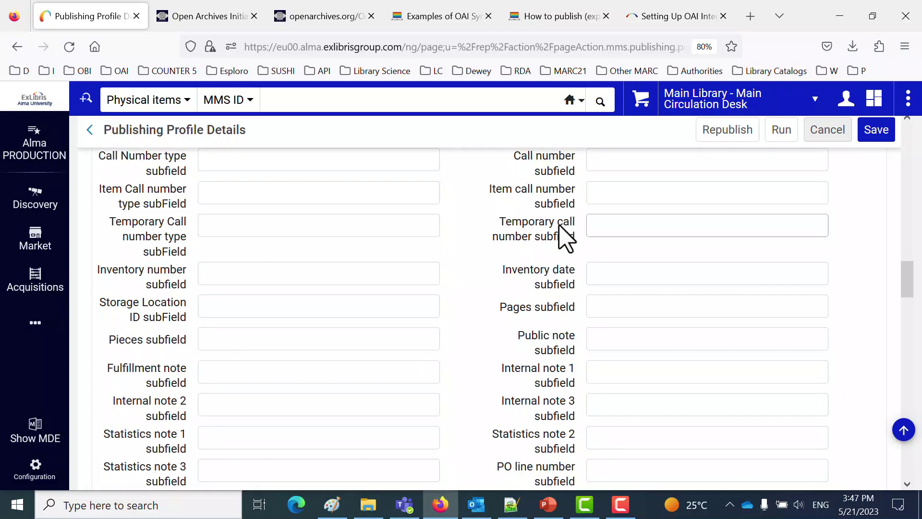
Step: Examine the electronic inventory enrichment subfields, from activation status to direct link, and cancel out of the publishing profile
scroll(561, 235, "down", 5)
scroll(562, 247, "up", 3)
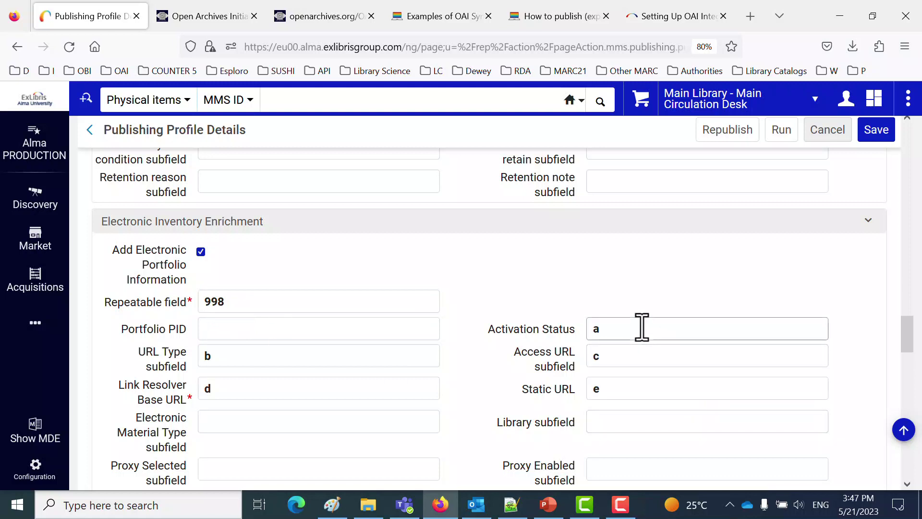
double_click(595, 334)
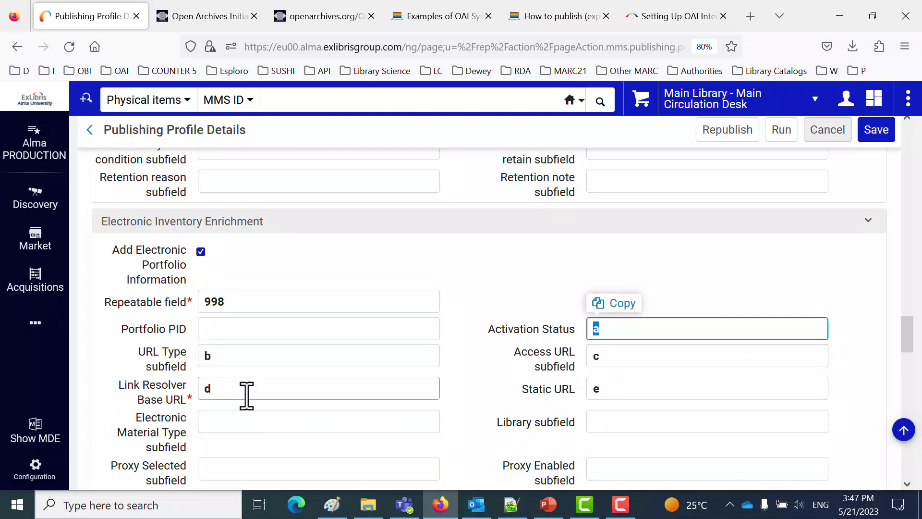
mouse_move(246, 396)
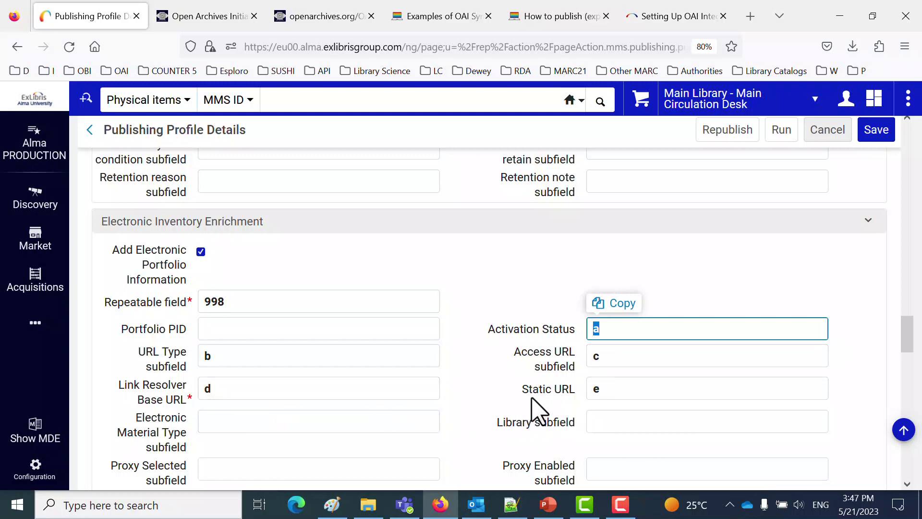
scroll(600, 389, "down", 3)
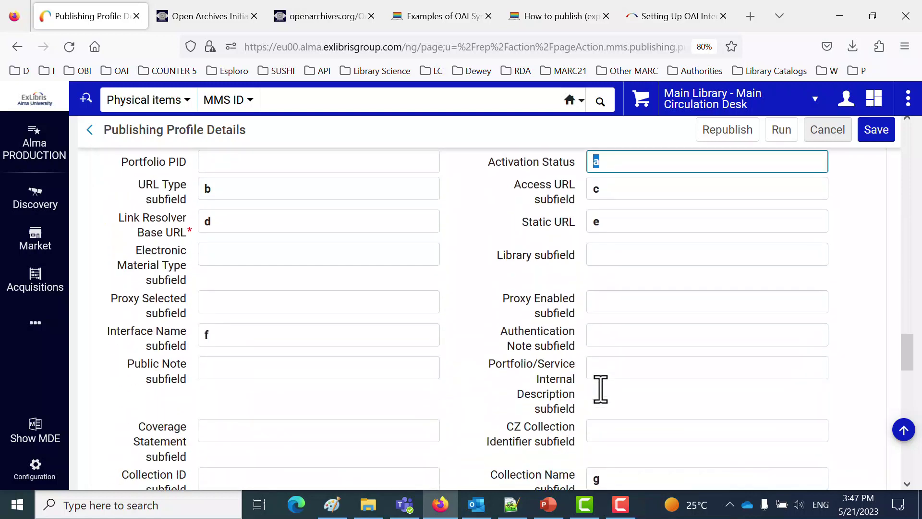
left_click(201, 342)
type("f")
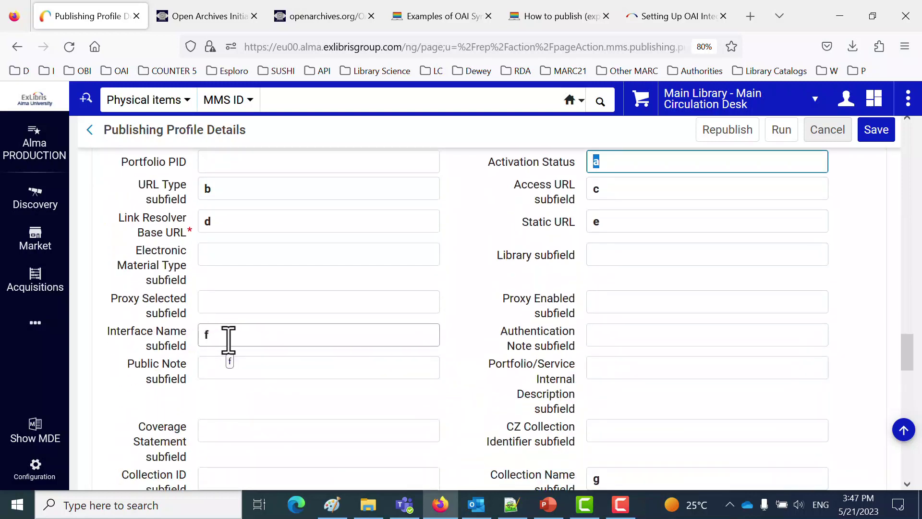
scroll(241, 391, "down", 4)
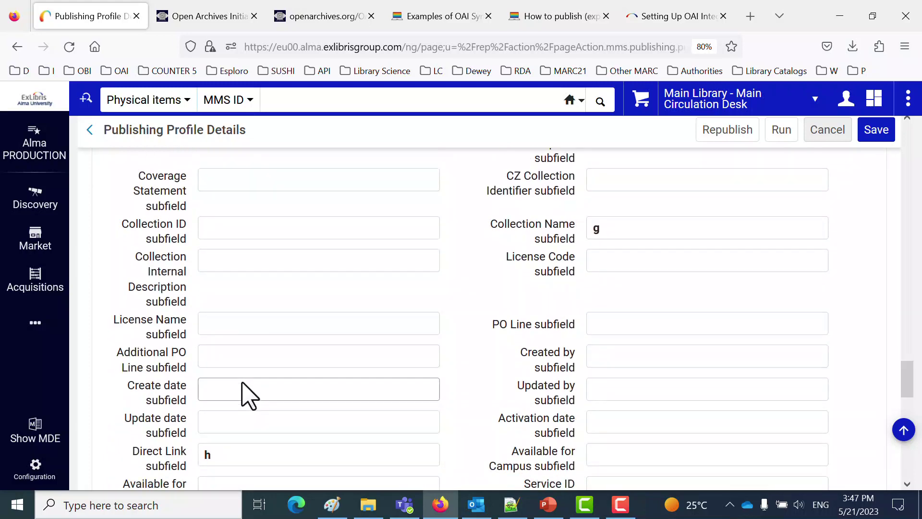
scroll(633, 237, "down", 1)
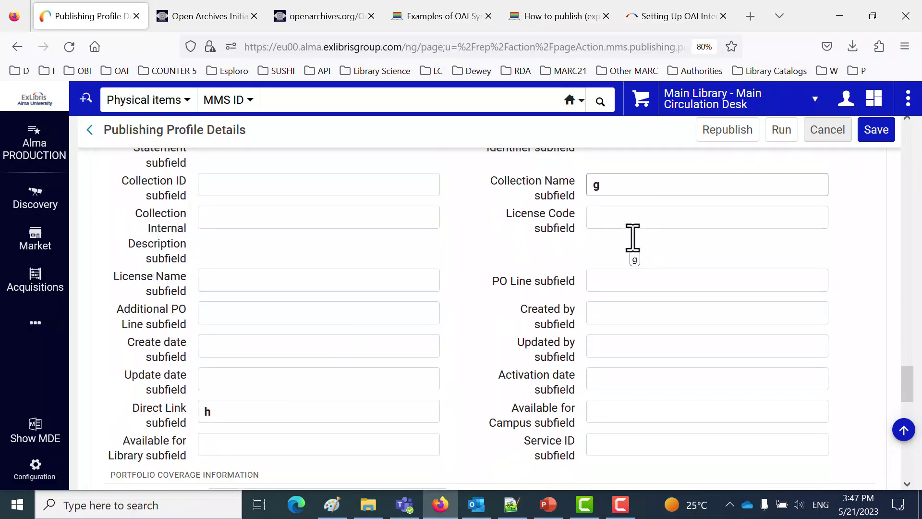
scroll(629, 239, "down", 1)
scroll(221, 382, "down", 4)
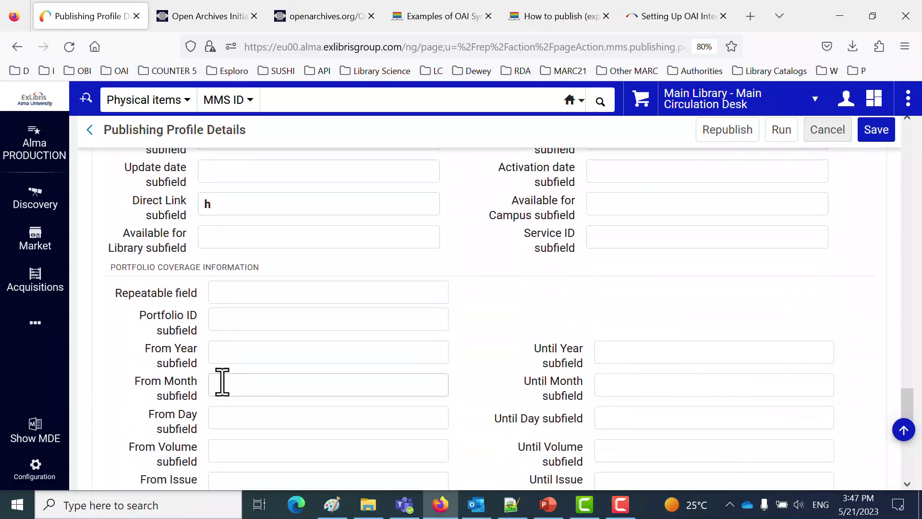
scroll(222, 381, "down", 8)
scroll(222, 381, "up", 15)
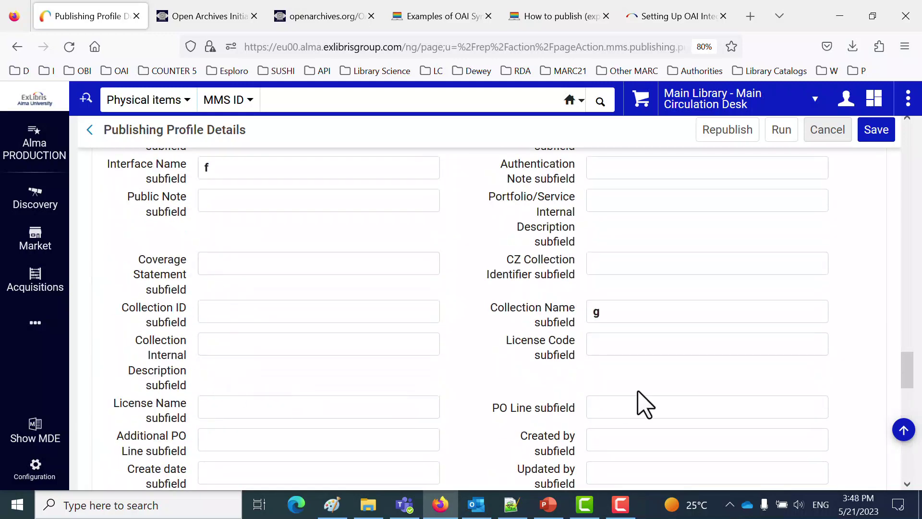
scroll(643, 403, "up", 2)
scroll(643, 404, "down", 9)
scroll(644, 403, "down", 10)
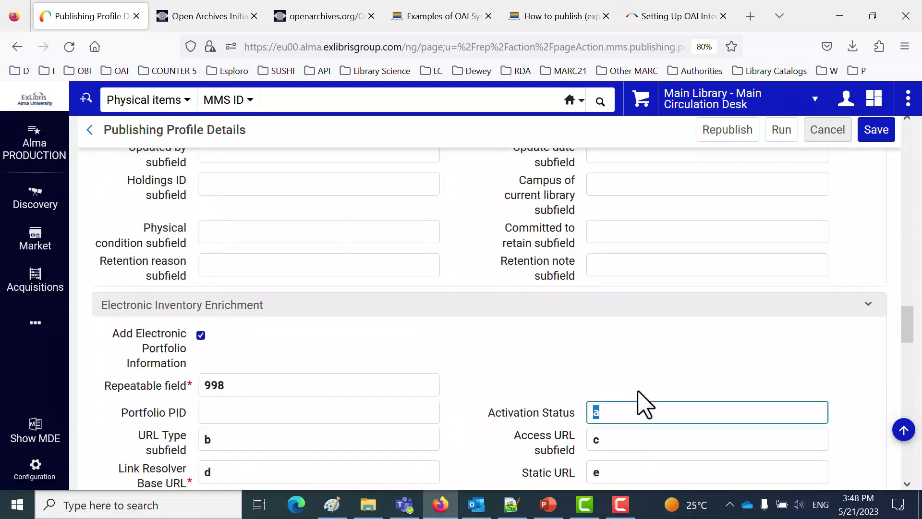
left_click(824, 139)
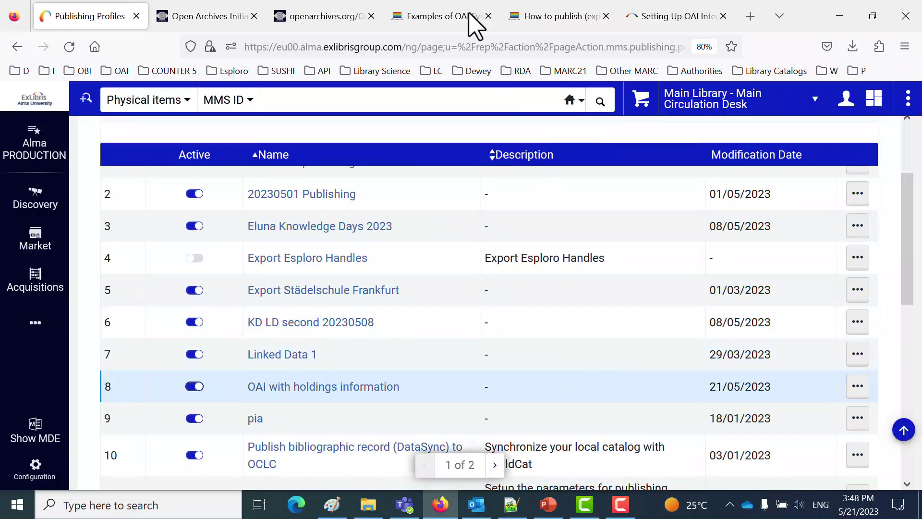
Step: Go to the Examples of OAI Syntax page and copy the OAI Identify request URL
left_click(456, 20)
scroll(524, 364, "up", 6)
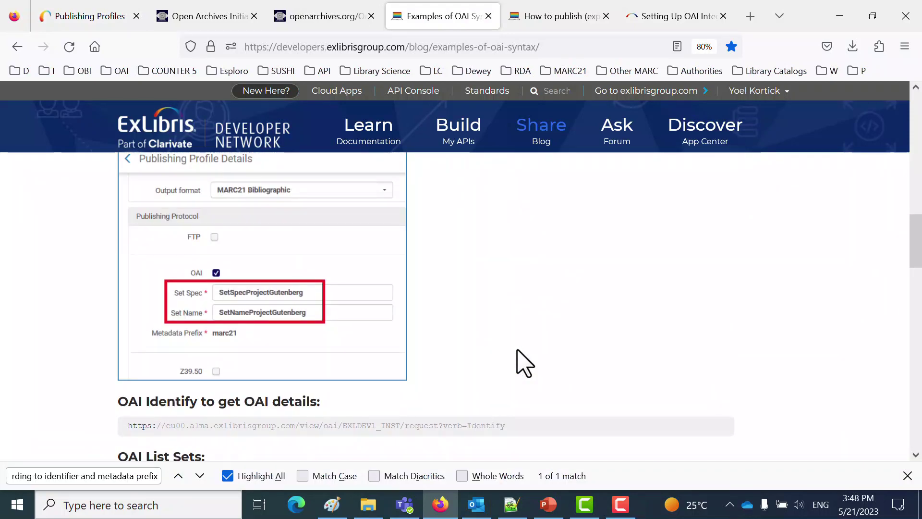
scroll(524, 363, "down", 2)
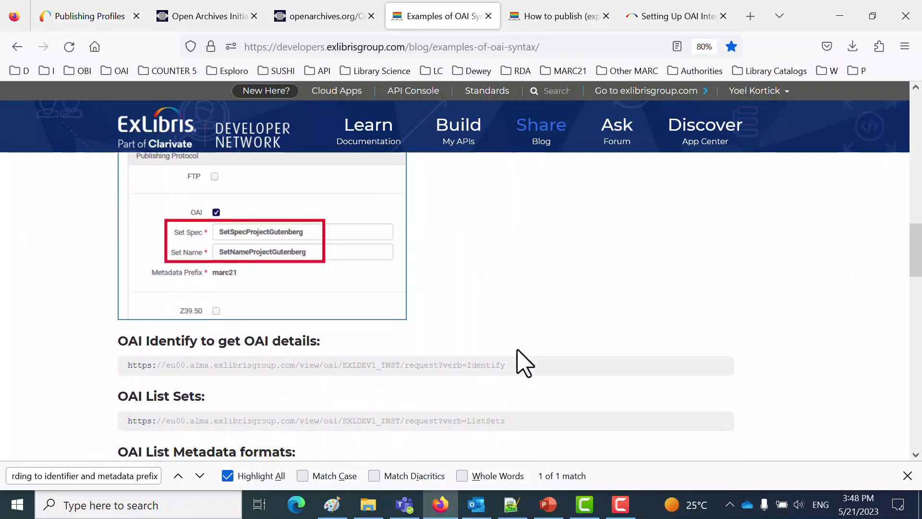
scroll(524, 363, "down", 2)
triple_click(475, 302)
key("ctrl+c")
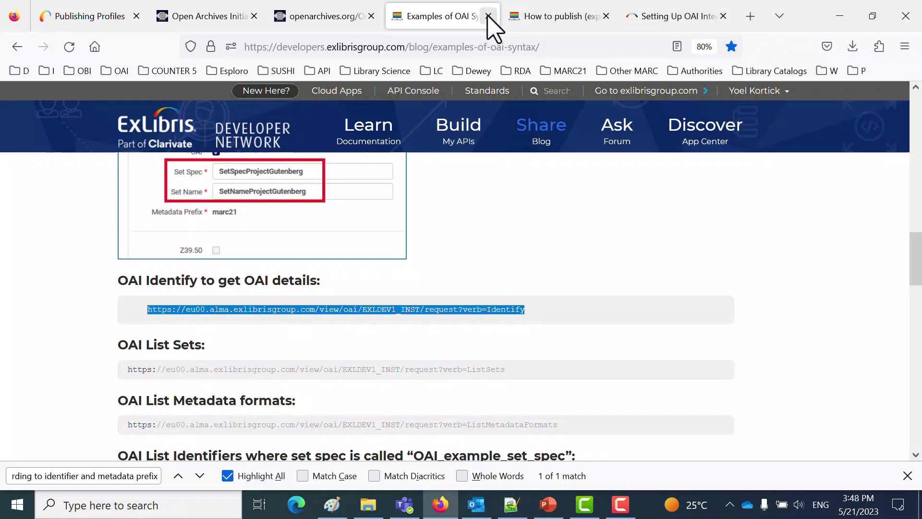
Step: Run the copied OAI Identify request in a new browser tab beside the Examples of OAI Syntax page
right_click(450, 20)
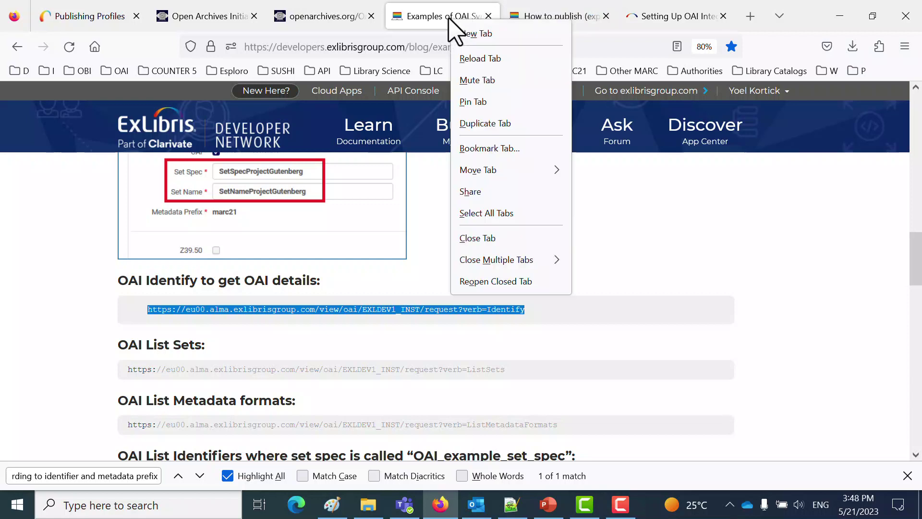
left_click(482, 33)
left_click(494, 47)
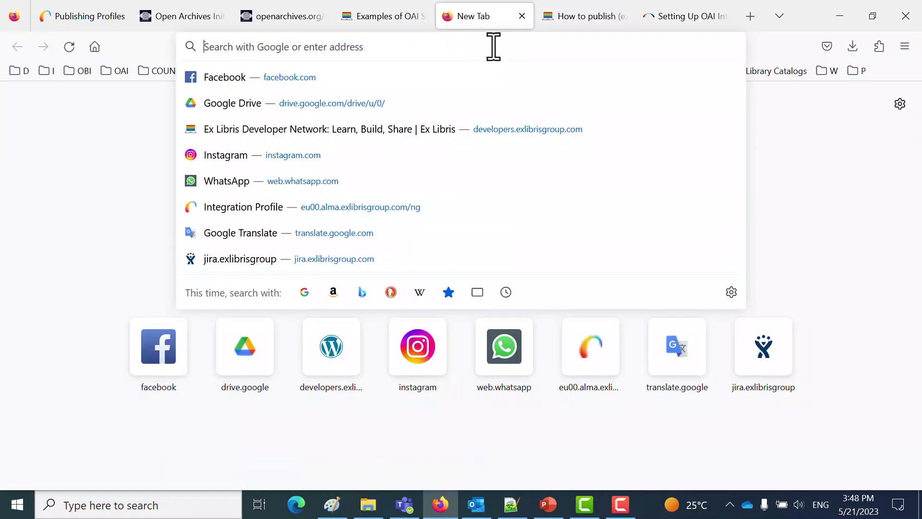
key("ctrl+v")
key("Return")
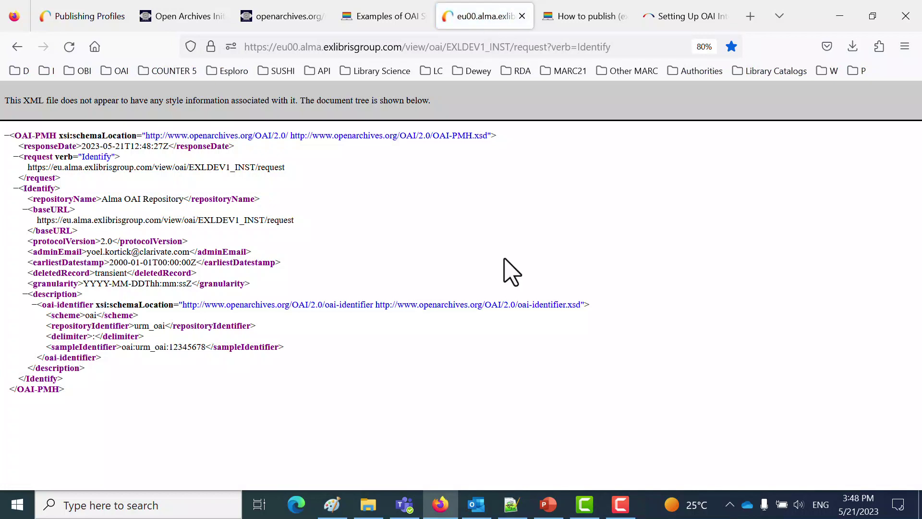
Step: Examine the repository name, base URL and admin e-mail in the Identify response
key("ctrl+plus")
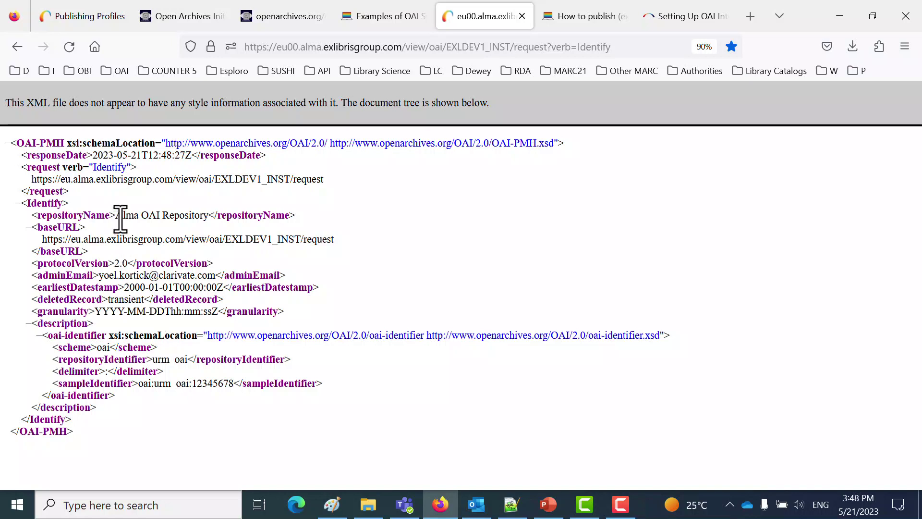
left_click_drag(116, 215, 207, 218)
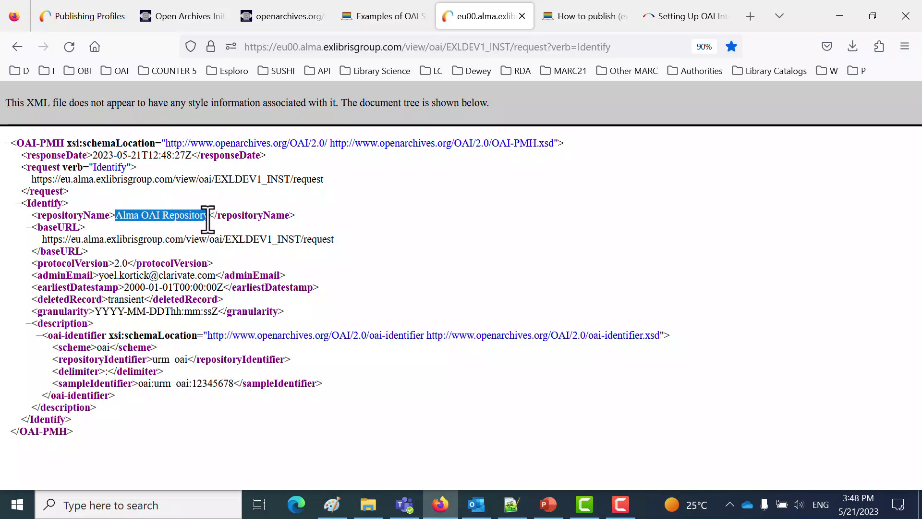
left_click_drag(42, 240, 334, 241)
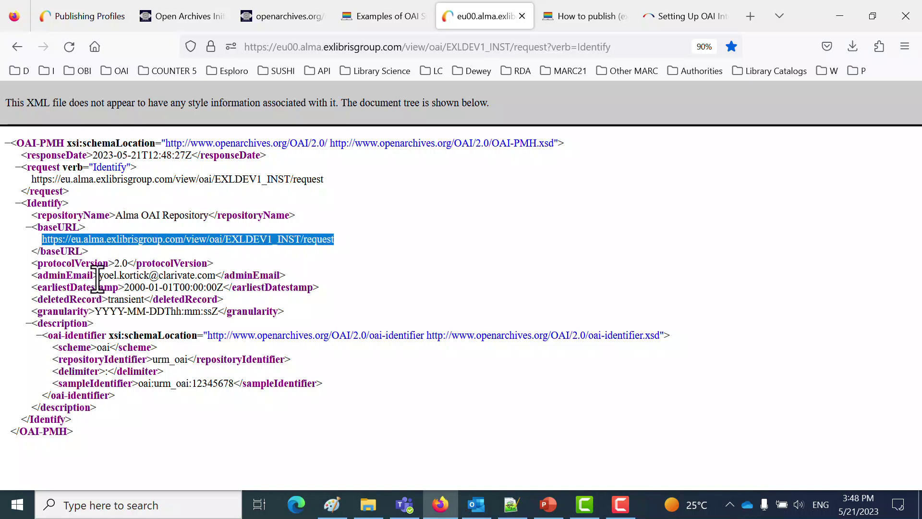
left_click_drag(98, 277, 220, 273)
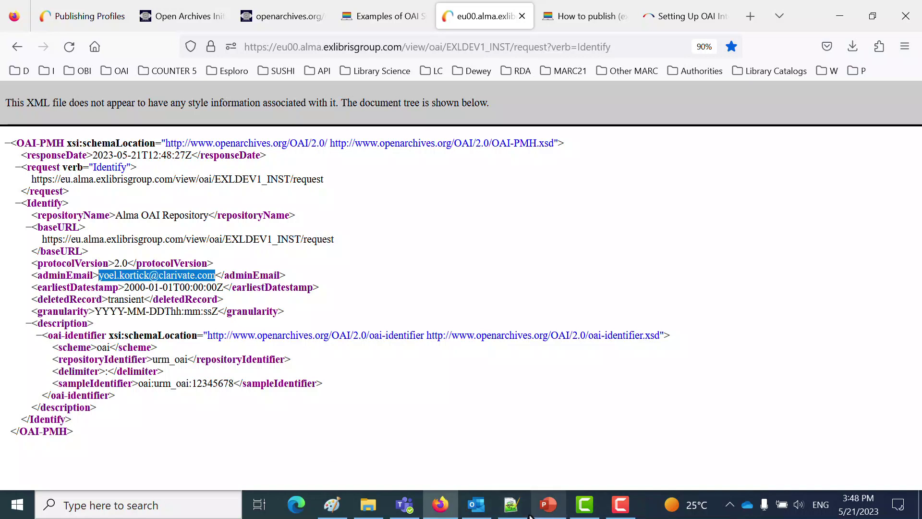
Step: Go to Alma's general configuration and open the actions of the OAI_DEFINITION integration profile
left_click(74, 16)
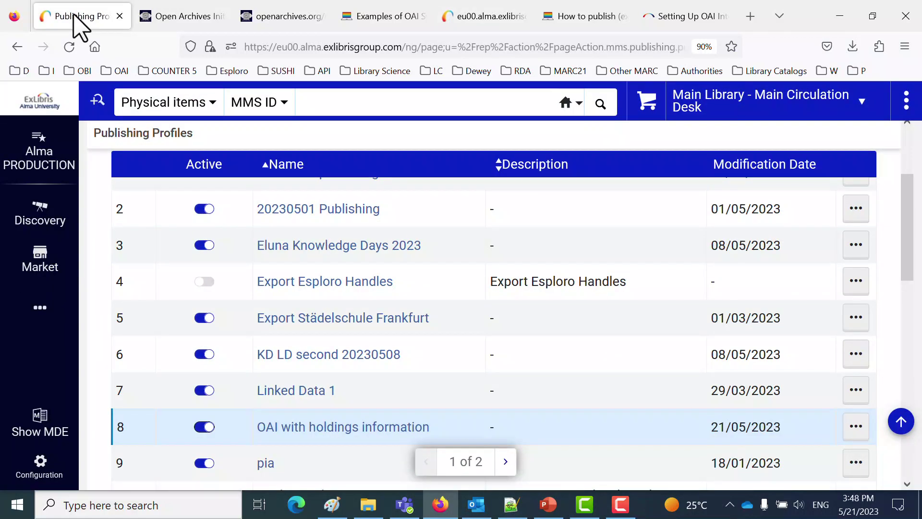
left_click(45, 480)
left_click(39, 366)
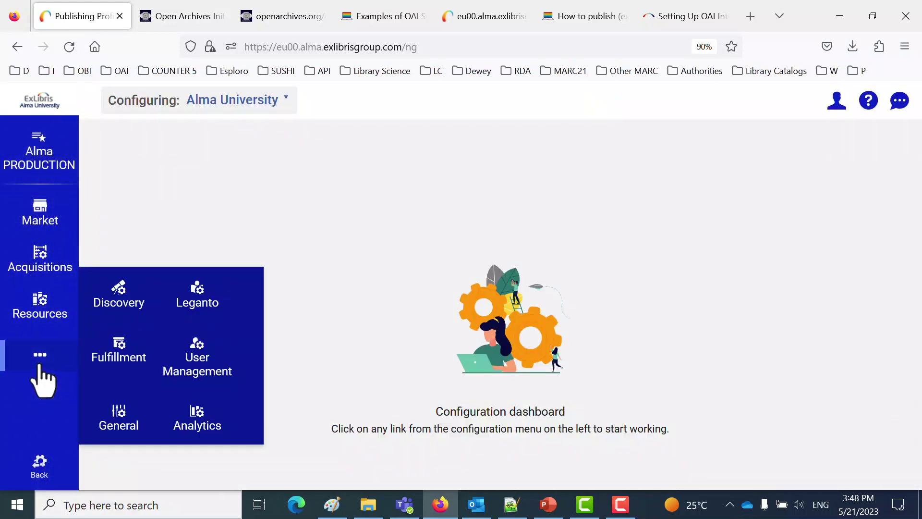
left_click(115, 417)
left_click(154, 356)
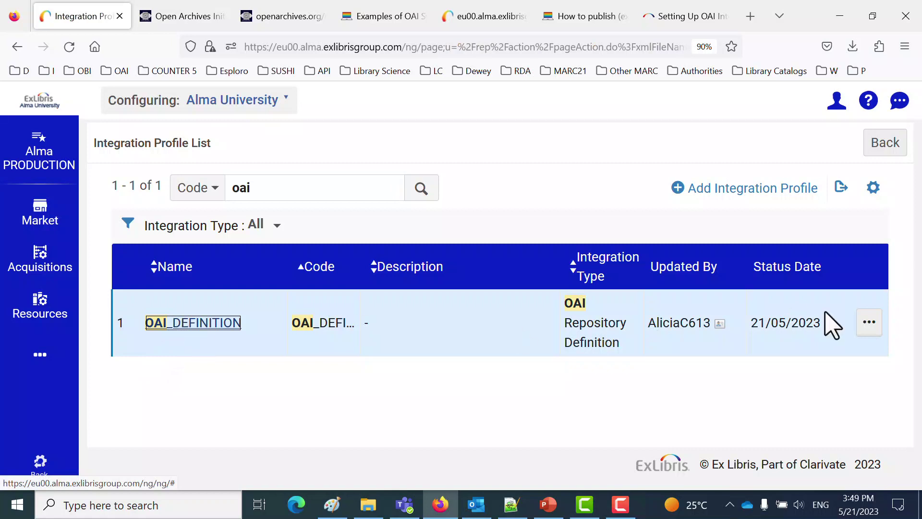
left_click(869, 322)
left_click(817, 361)
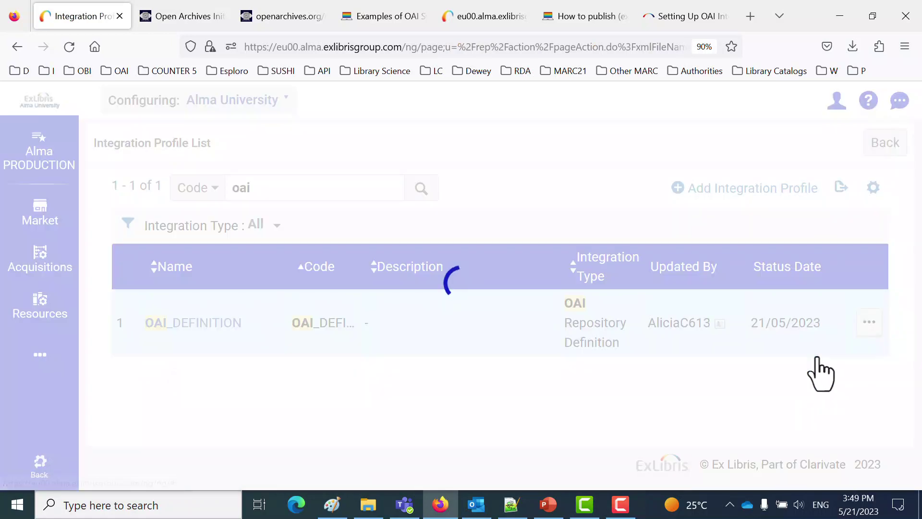
left_click(259, 284)
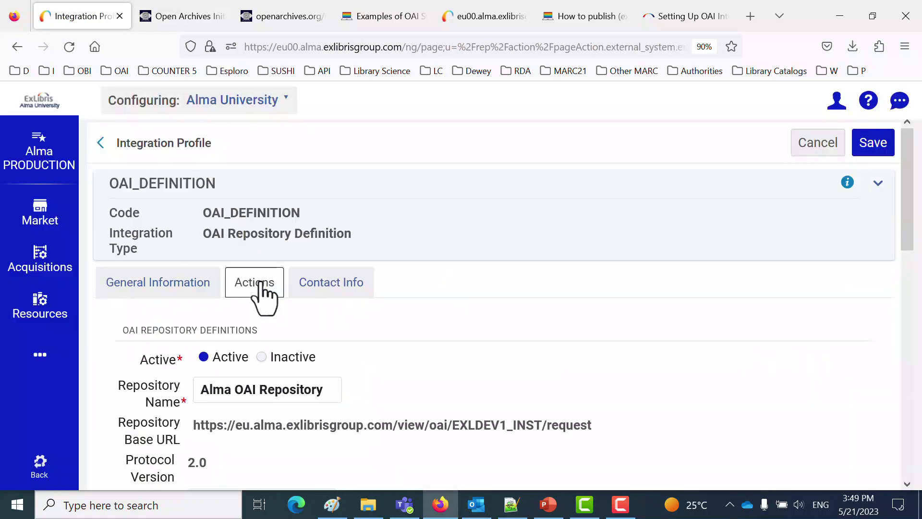
Step: Examine the OAI repository definitions in the integration profile, from repository name and admin e-mail to repository identifier
scroll(444, 355, "down", 2)
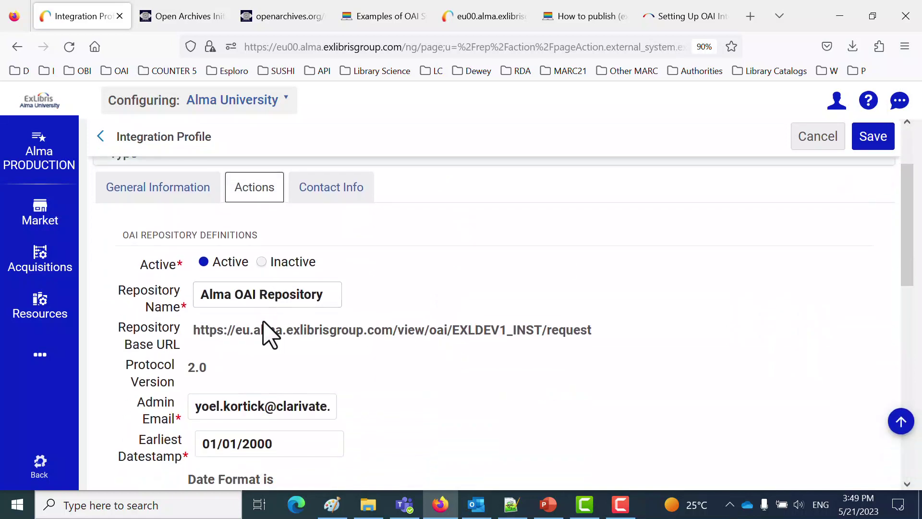
scroll(428, 374, "down", 2)
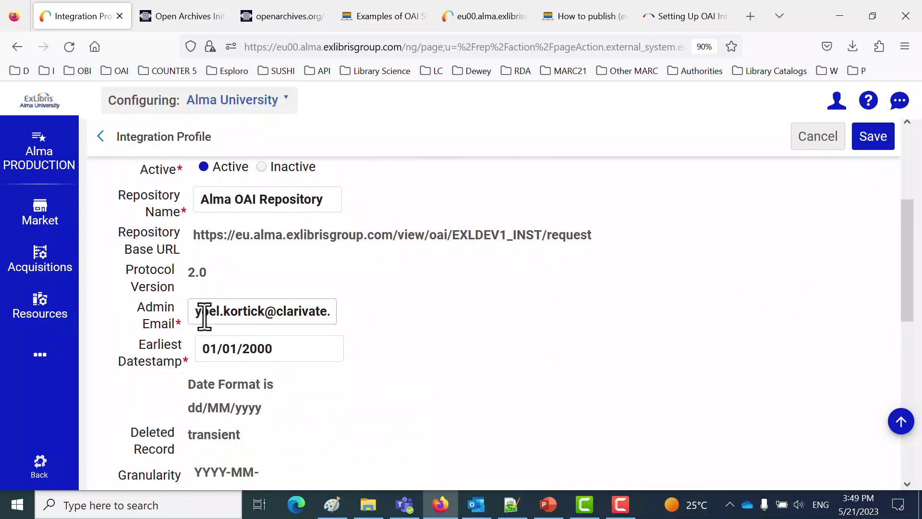
left_click_drag(201, 313, 535, 315)
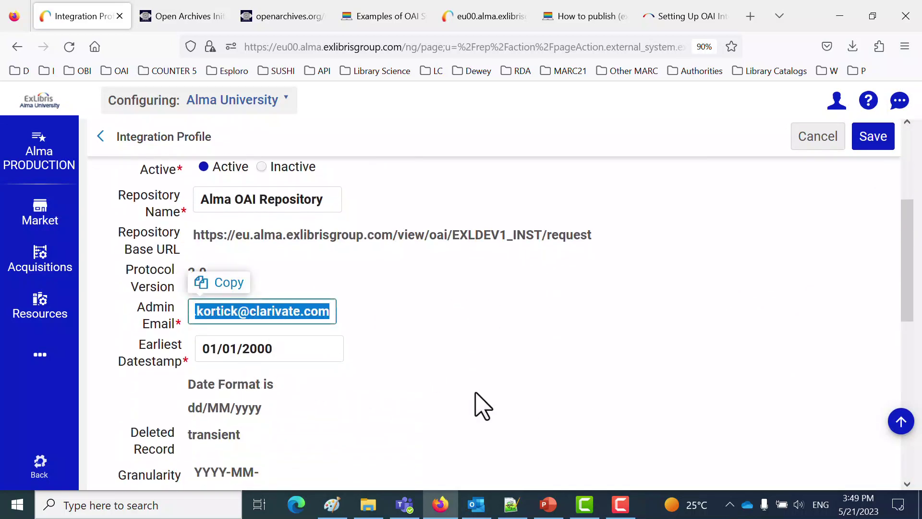
scroll(612, 406, "down", 1)
scroll(612, 406, "down", 6)
scroll(613, 406, "up", 8)
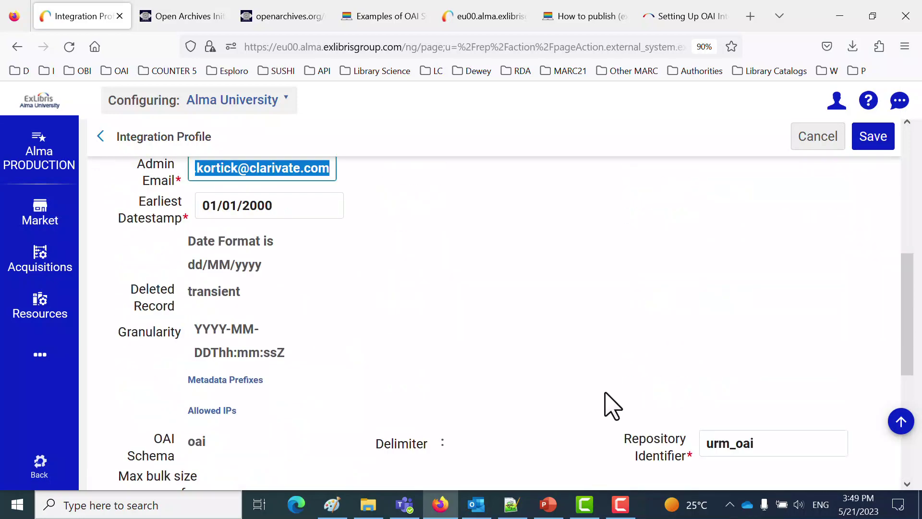
scroll(612, 405, "up", 4)
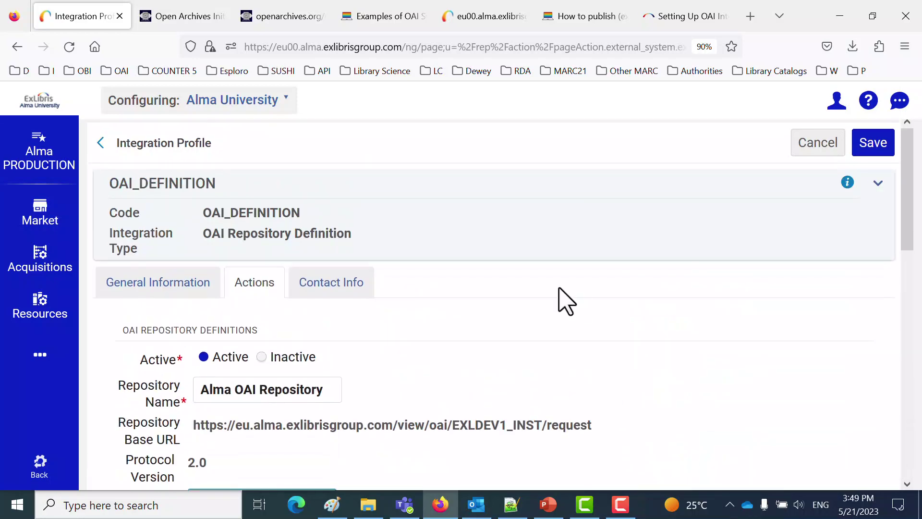
Step: Copy the OAI List Sets request URL from the syntax examples and run it in place of the Identify request
left_click(409, 19)
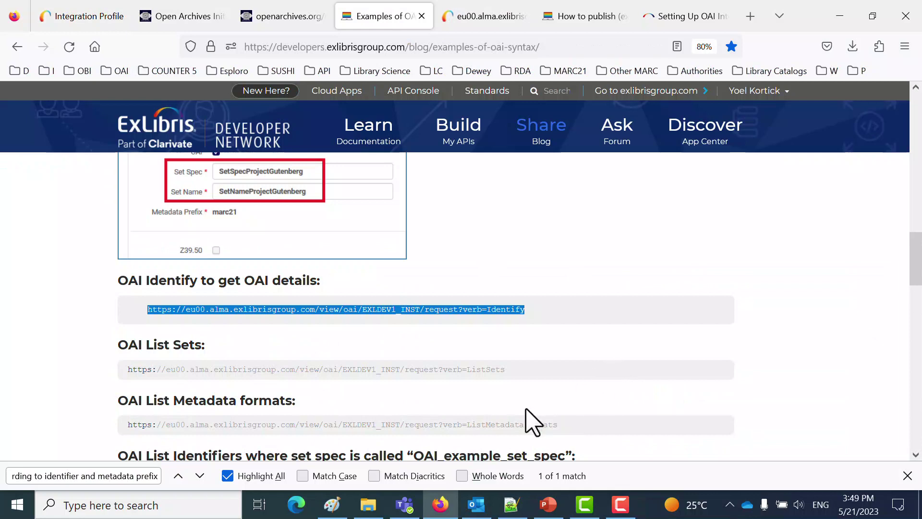
left_click(472, 372)
key("ctrl+c")
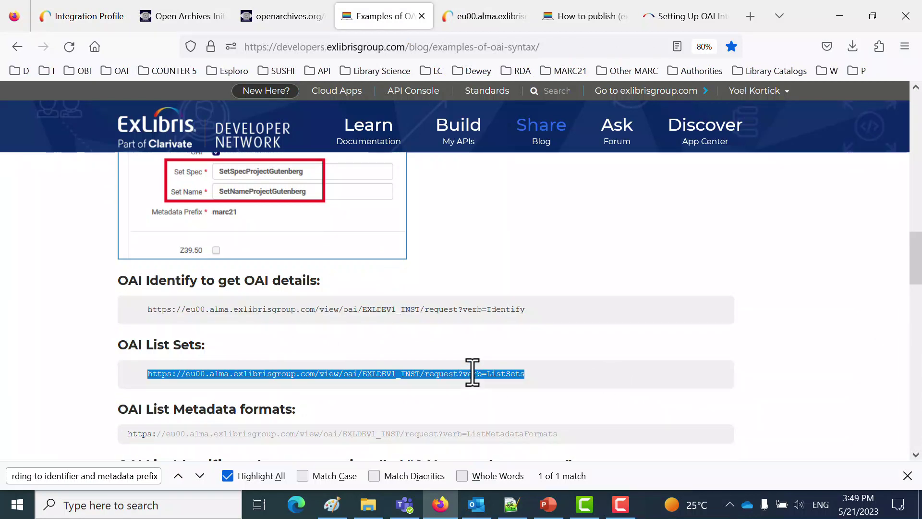
left_click(487, 18)
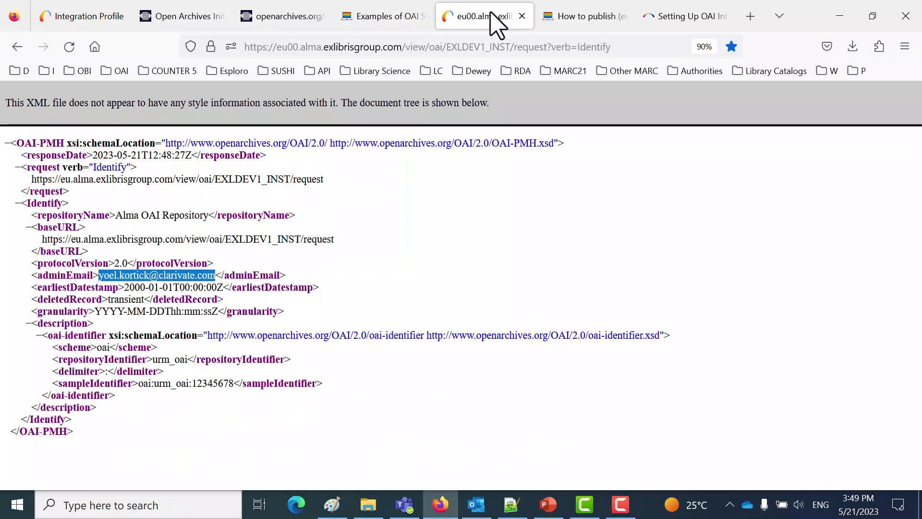
left_click(526, 52)
key("ctrl+v")
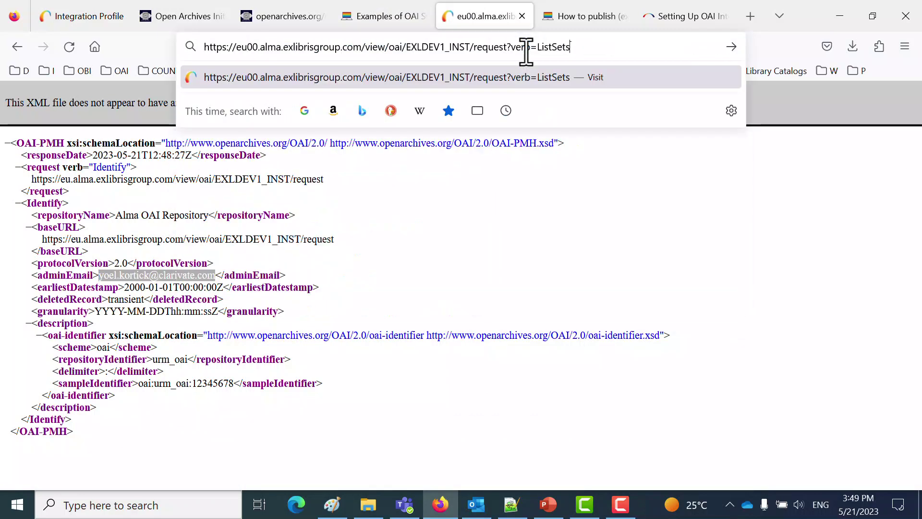
key("Return")
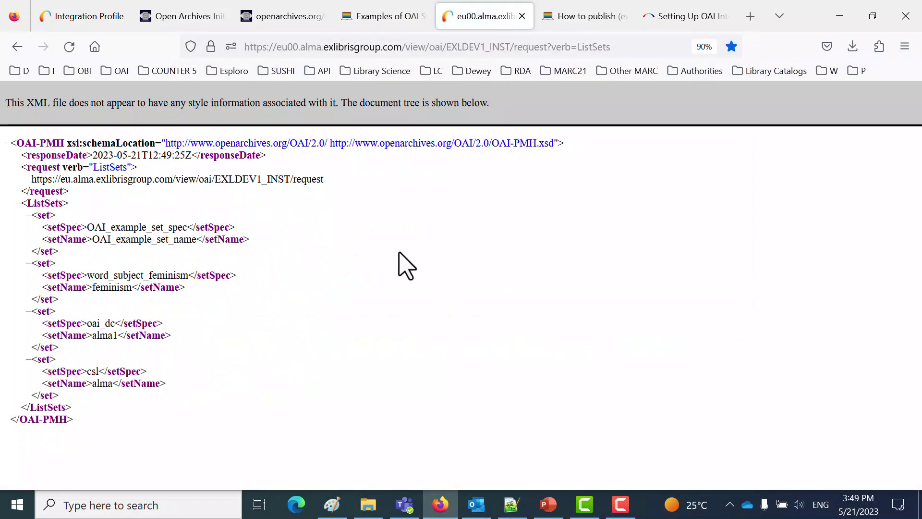
Step: Examine the ListSets response, highlighting the set spec OAI_example_set_spec and the set name OAI_example_set_name
left_click_drag(88, 227, 188, 229)
left_click(190, 405)
left_click_drag(190, 405, 24, 231)
left_click(27, 311)
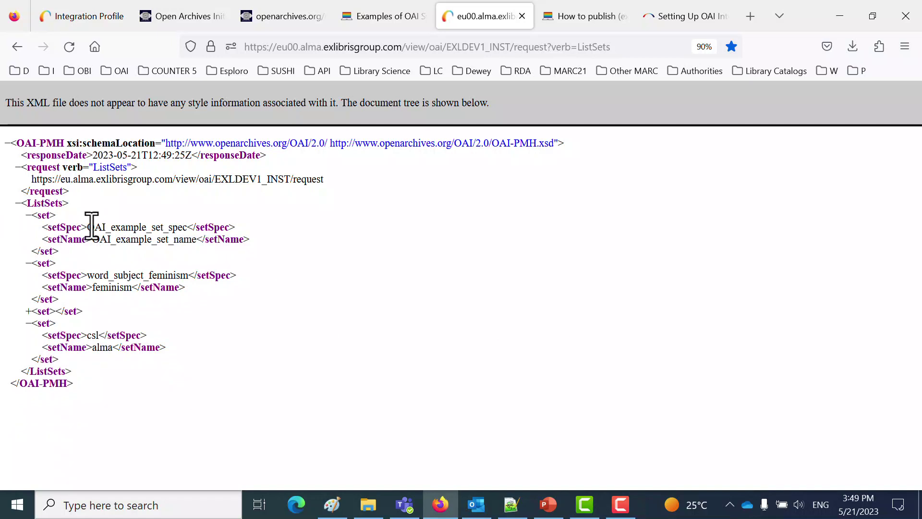
left_click_drag(87, 227, 187, 231)
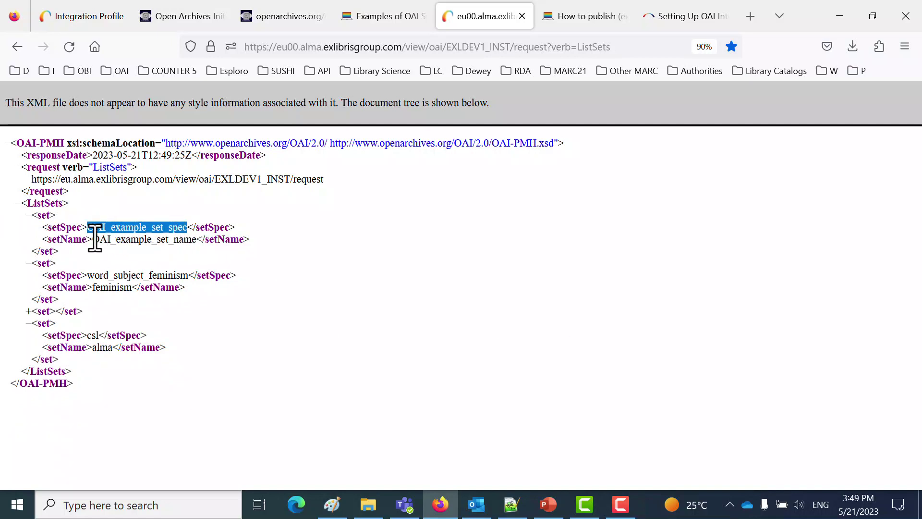
left_click_drag(93, 240, 204, 243)
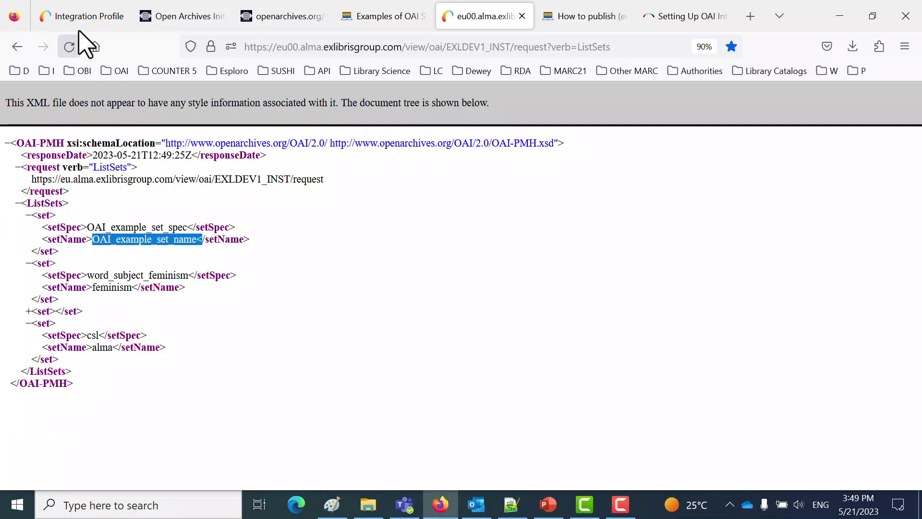
Step: Open the "OAI with holdings information" publishing profile for editing and view its OAI set spec and set name
left_click(77, 16)
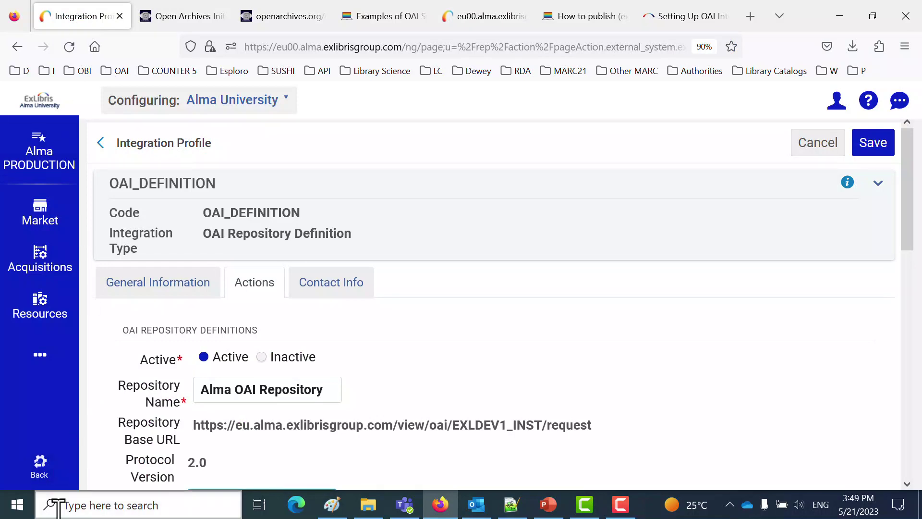
left_click(30, 477)
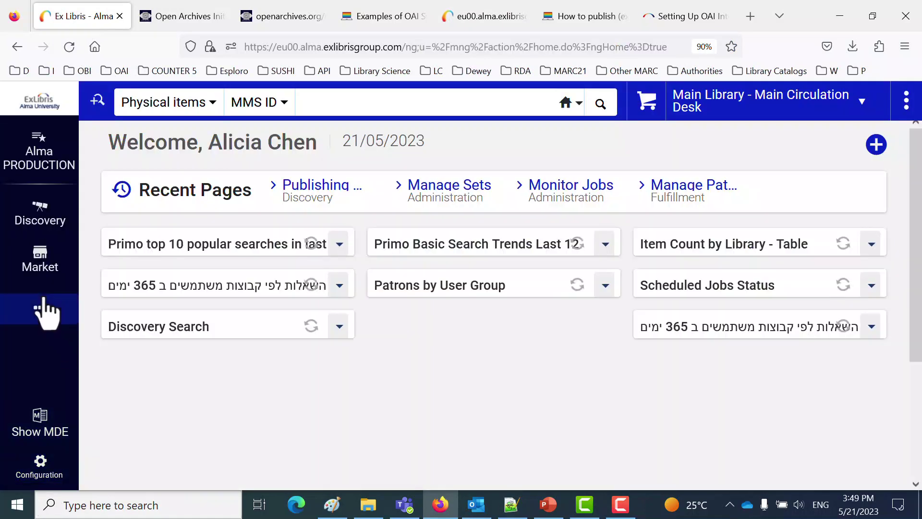
left_click(42, 308)
left_click(198, 259)
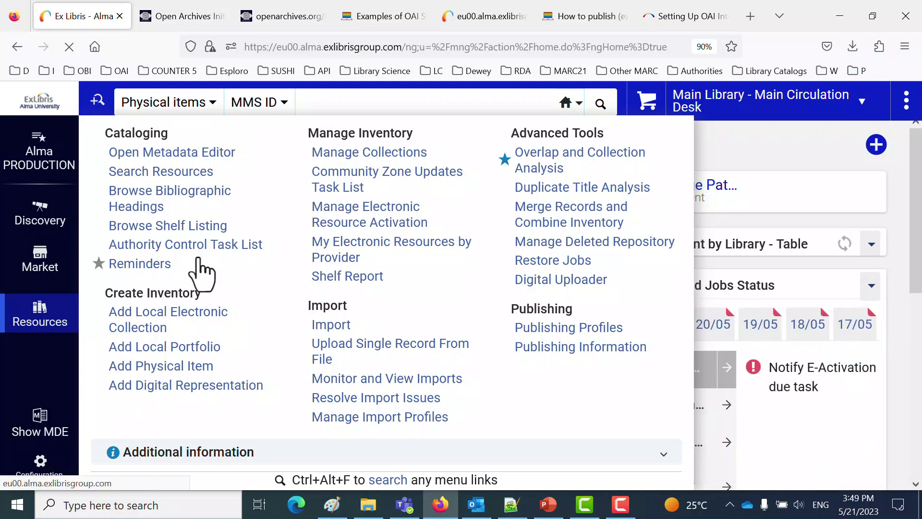
left_click(571, 329)
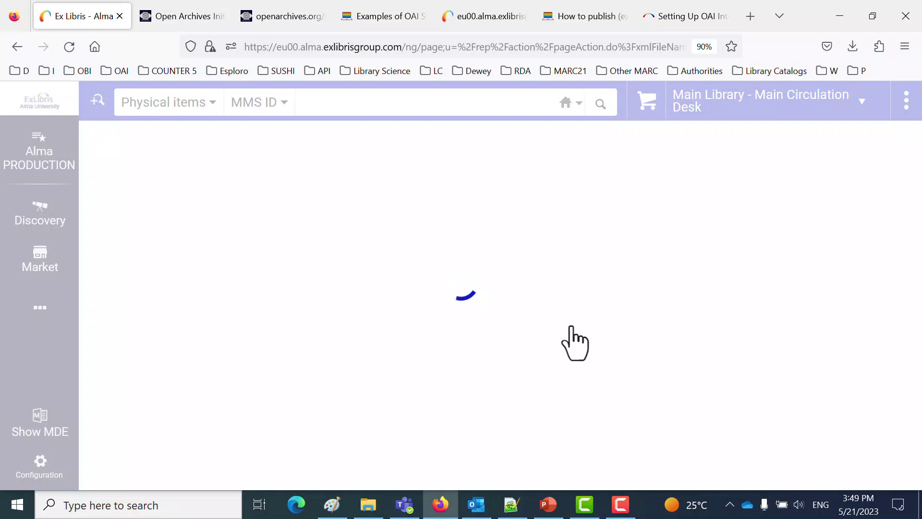
scroll(572, 331, "down", 5)
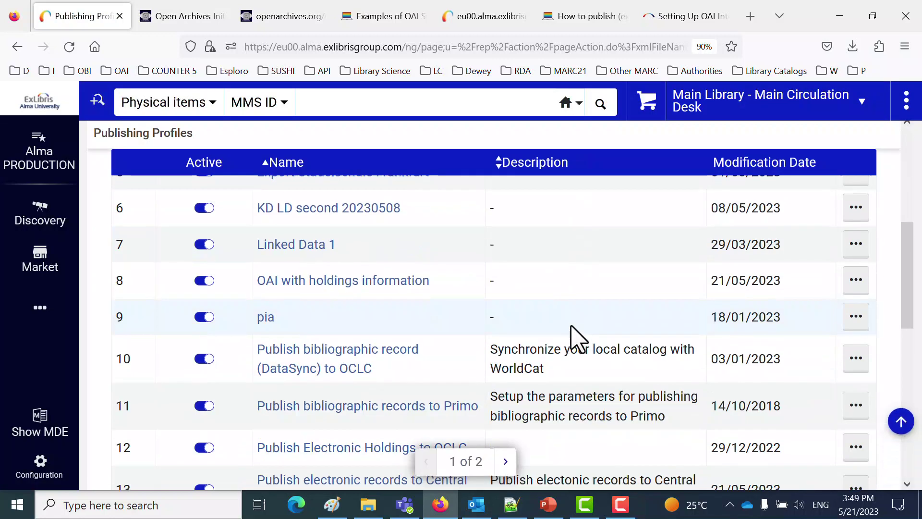
left_click(855, 281)
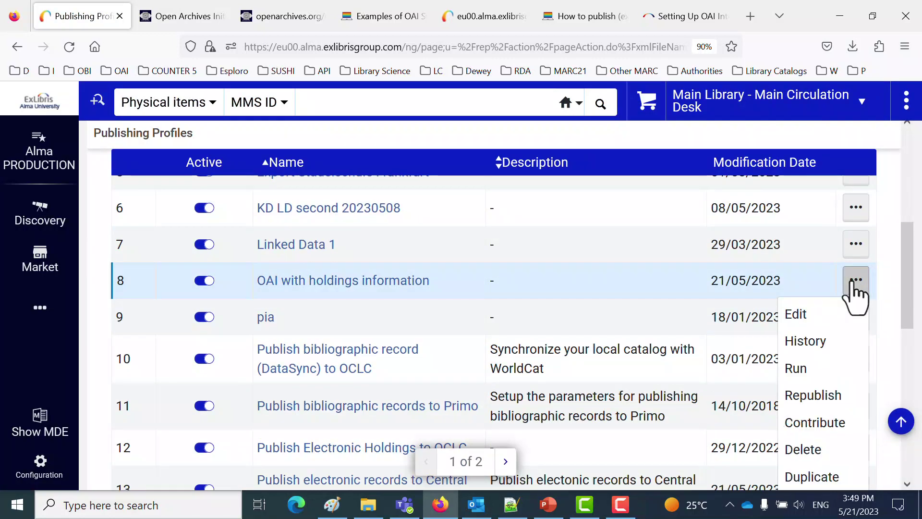
left_click(813, 316)
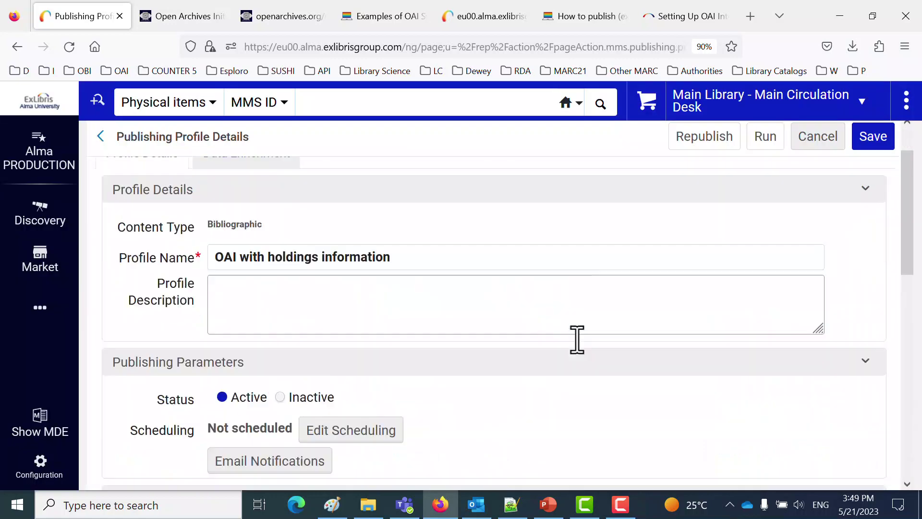
scroll(578, 339, "down", 10)
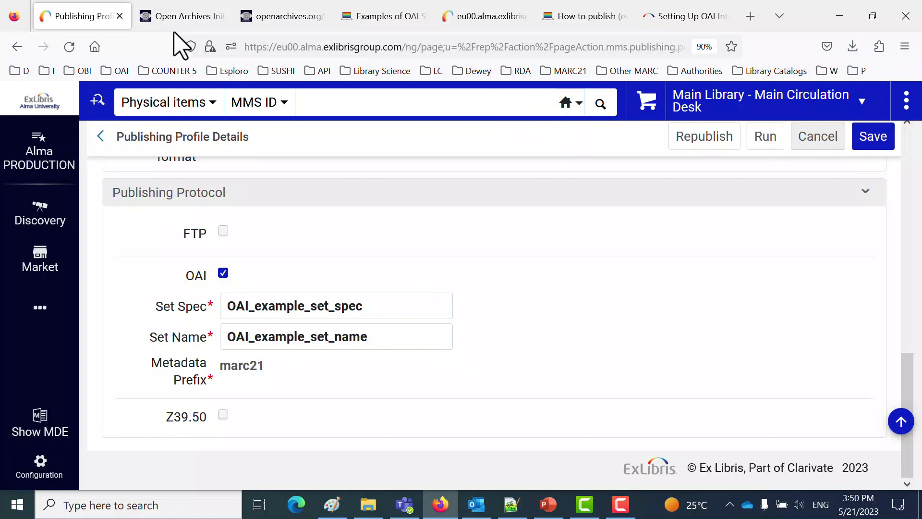
Step: Return to the ListSets response and compare its first set spec and set name with the publishing profile's
left_click(439, 20)
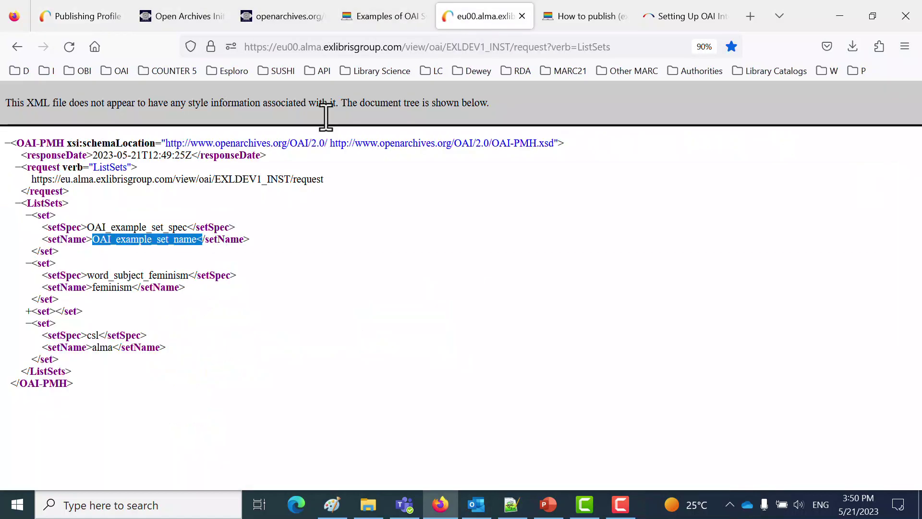
left_click_drag(88, 227, 194, 226)
left_click_drag(92, 239, 190, 243)
left_click_drag(42, 347, 2, 208)
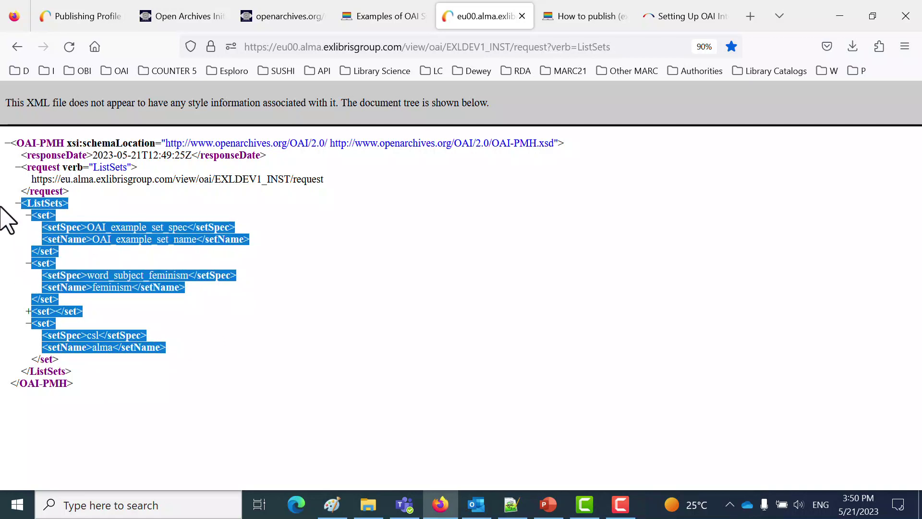
Step: Copy the OAI List Metadata Formats request URL from the syntax examples and run it in place of the ListSets request
left_click(143, 374)
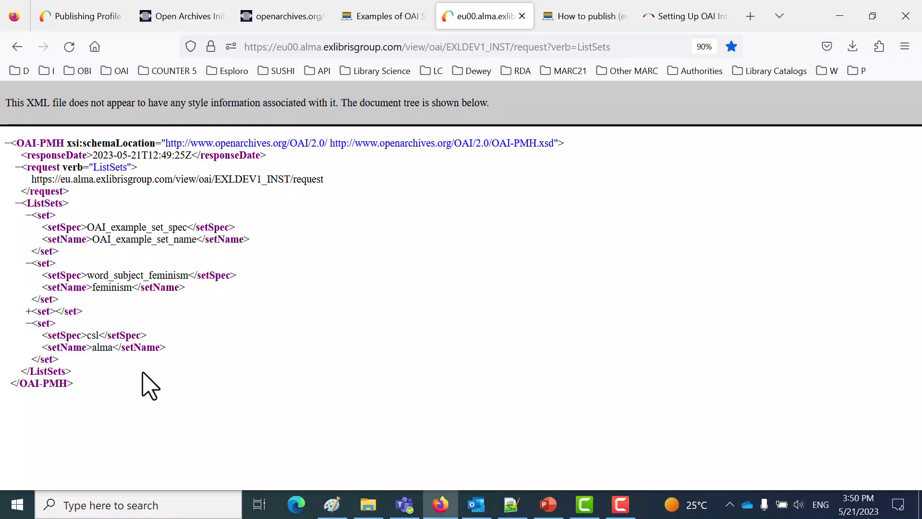
left_click(379, 17)
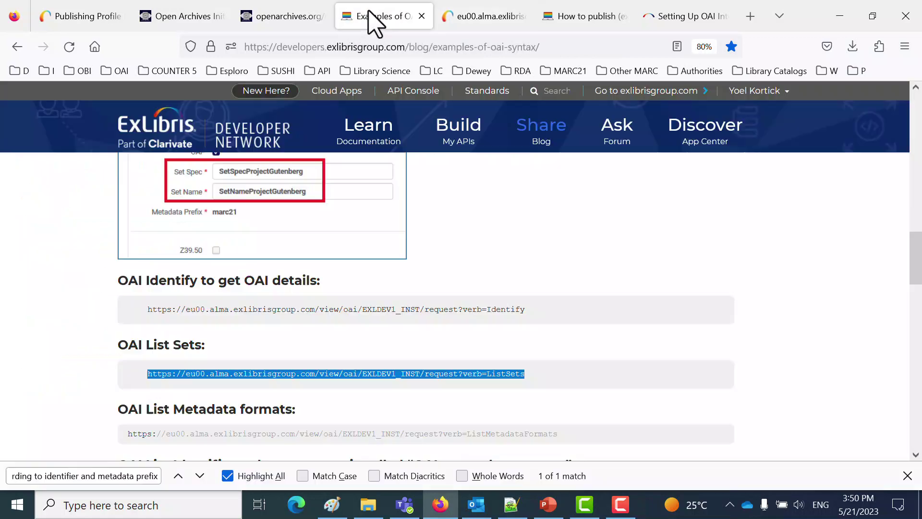
scroll(560, 303, "down", 2)
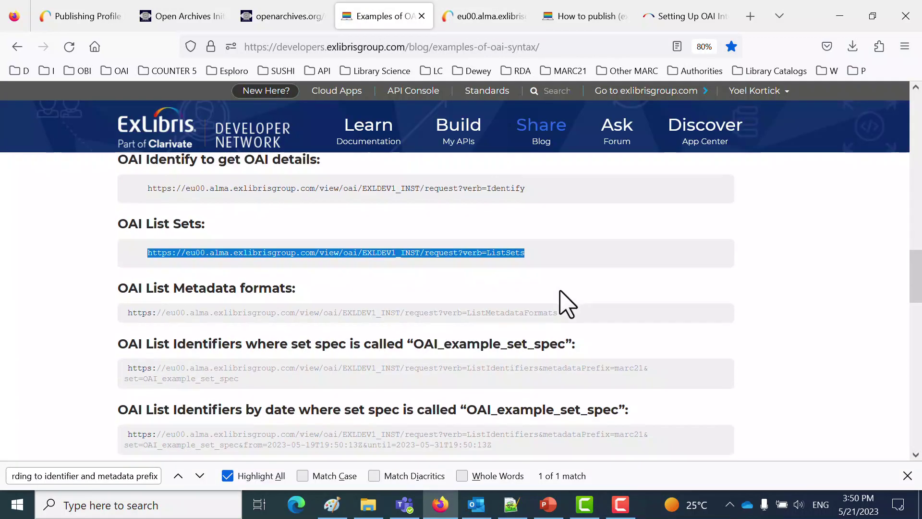
triple_click(530, 318)
key("ctrl+c")
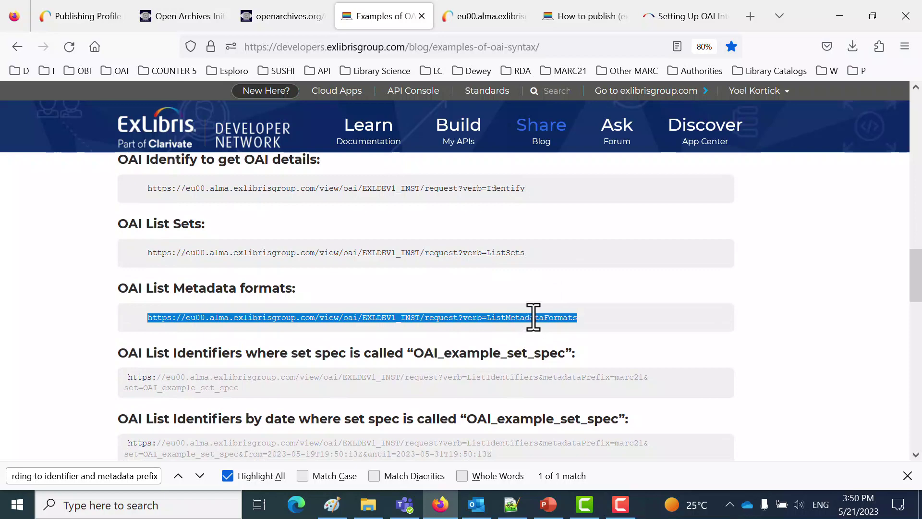
left_click(499, 17)
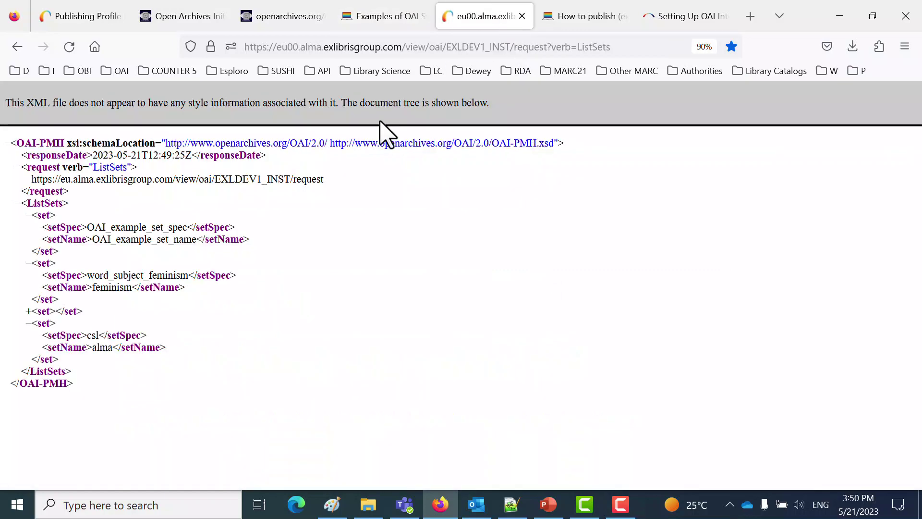
left_click(535, 47)
key("ctrl+v")
key("Return")
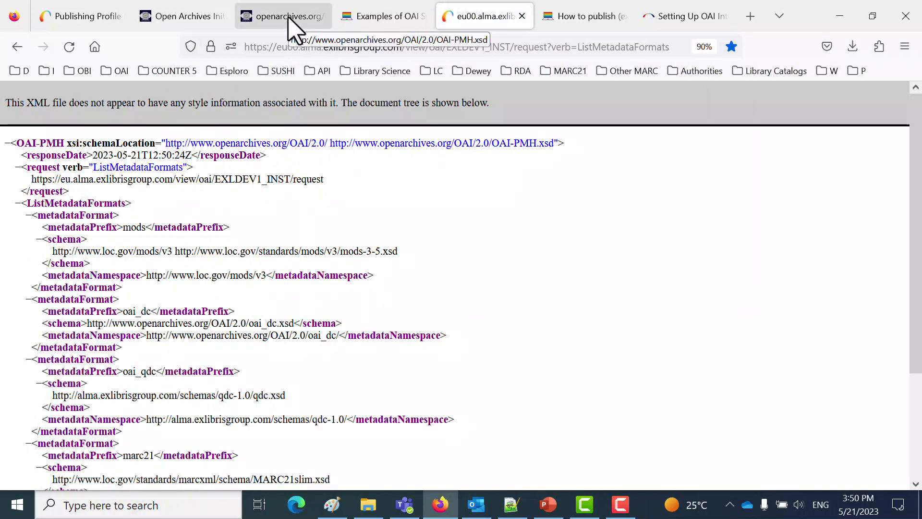
Step: Highlight ListSets in the OAI-PMH schema and the set spec OAI_example_set_spec in the List Identifiers heading of the syntax examples
left_click(289, 30)
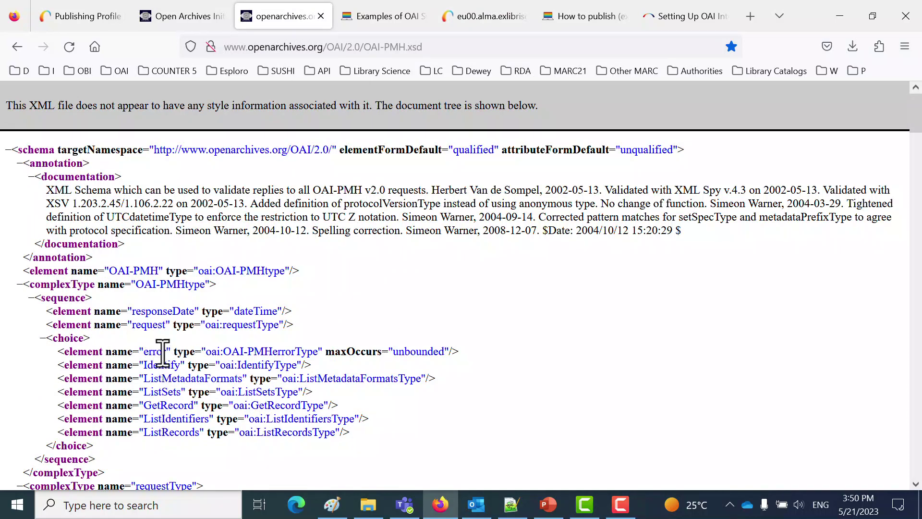
double_click(174, 393)
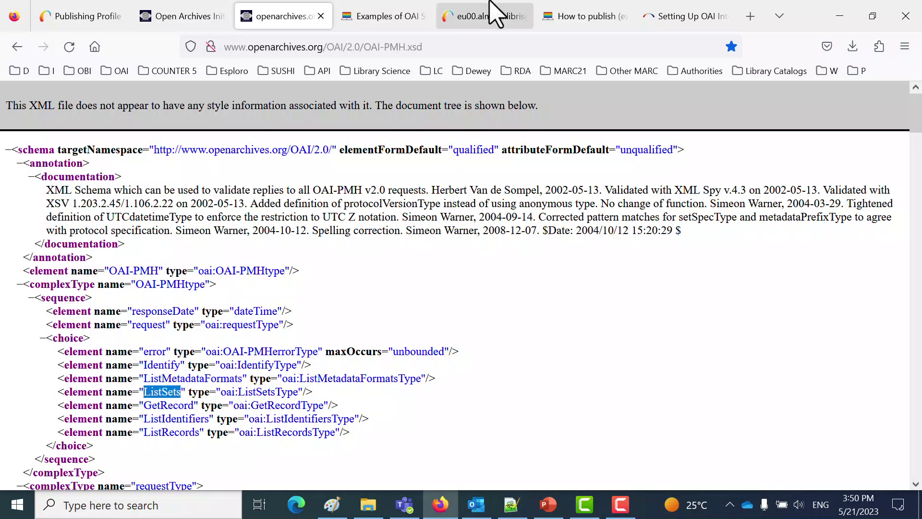
left_click(405, 20)
scroll(662, 276, "down", 1)
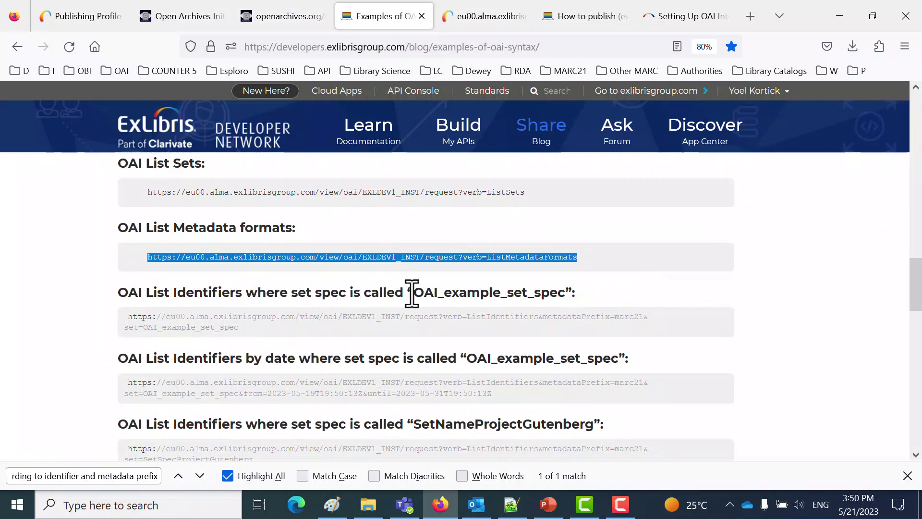
left_click_drag(413, 292, 567, 293)
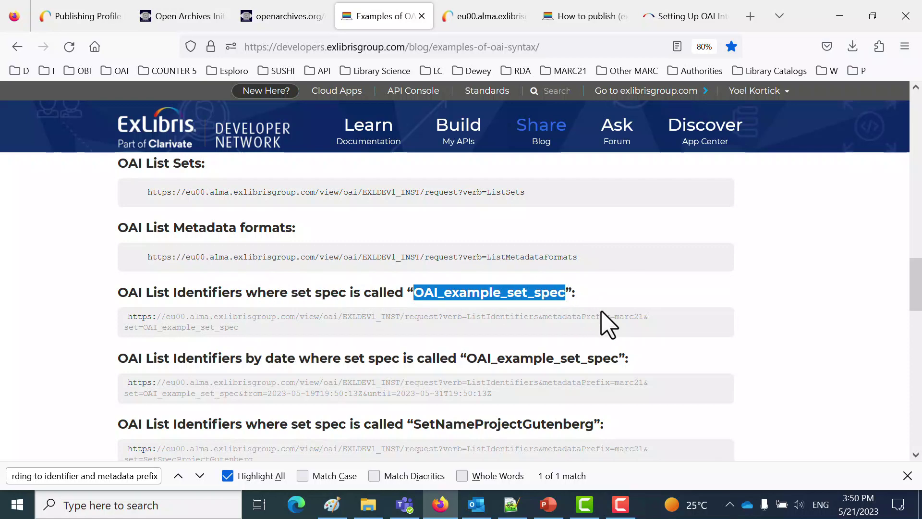
Step: Copy the OAI List Identifiers request URL for set spec OAI_example_set_spec and enter it in place of the ListMetadataFormats request
left_click(243, 330)
left_click_drag(243, 331, 126, 323)
key("ctrl+c")
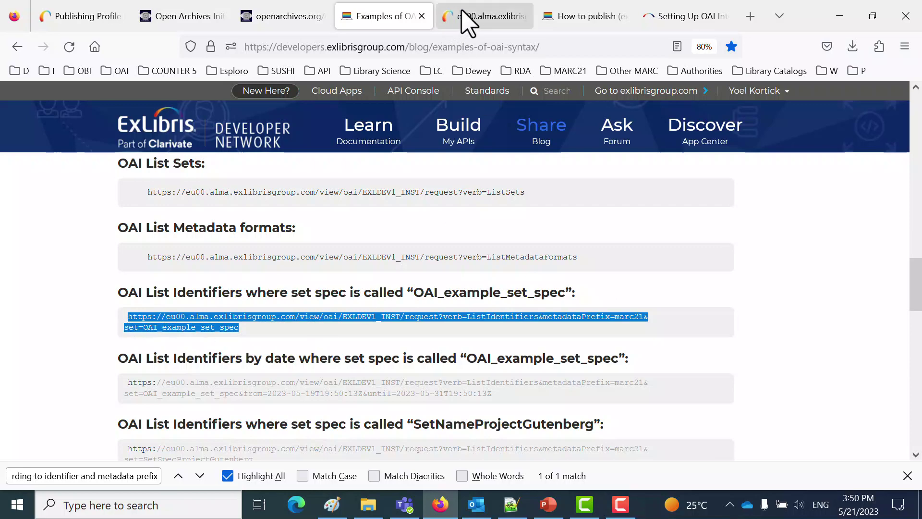
left_click(471, 18)
left_click(481, 52)
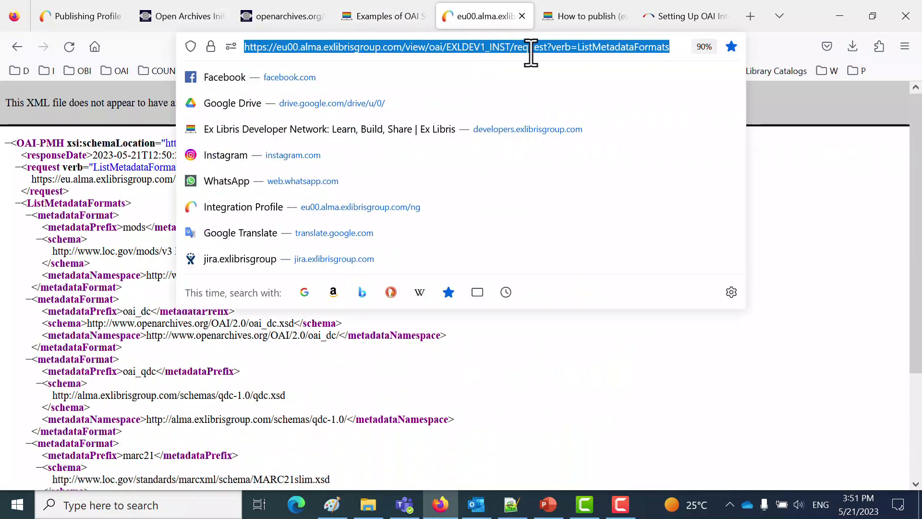
key("ctrl+v")
Step: Check the set value OAI_example_set_spec in the entered URL against the syntax example and run the ListIdentifiers request
left_click_drag(581, 43, 700, 47)
left_click(627, 47)
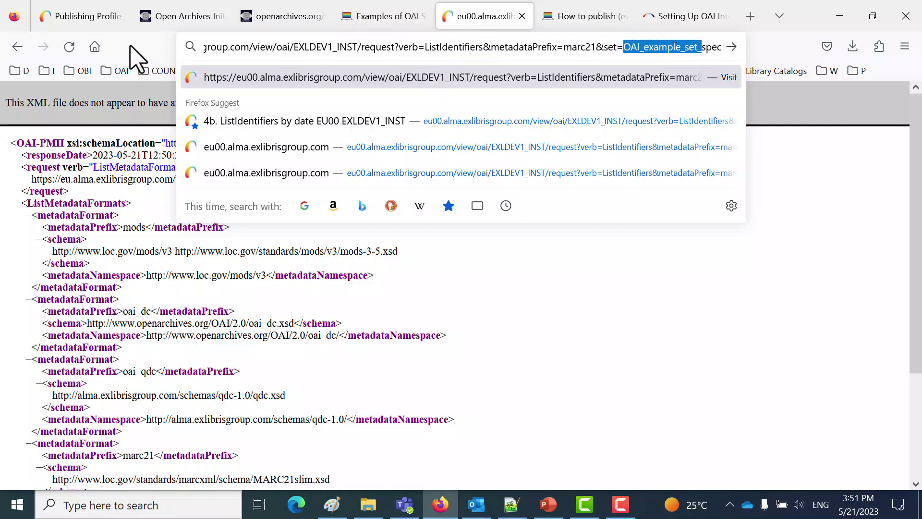
key("Print")
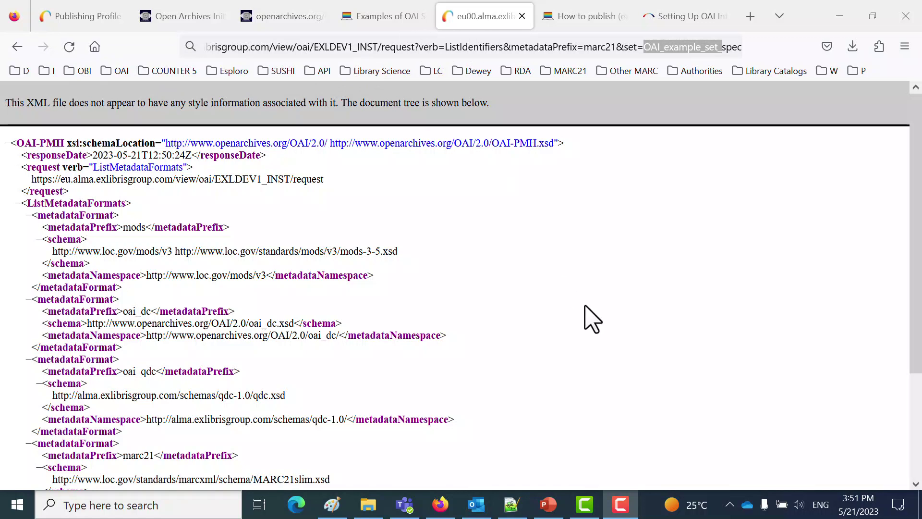
scroll(592, 319, "down", 4)
scroll(606, 323, "up", 4)
left_click(597, 48)
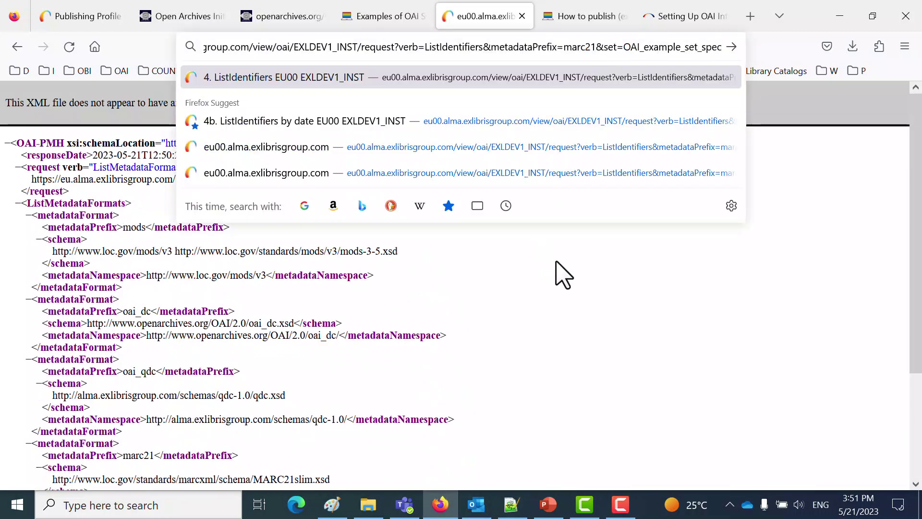
left_click(397, 21)
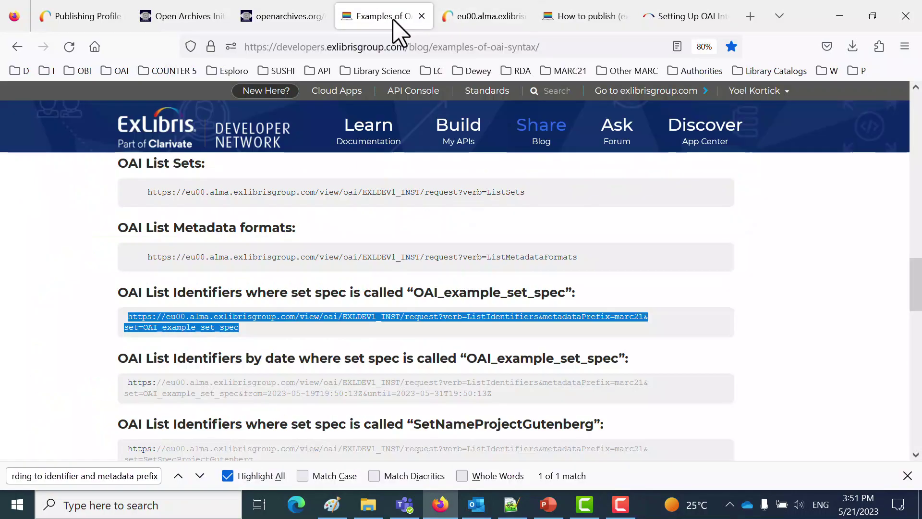
left_click(464, 18)
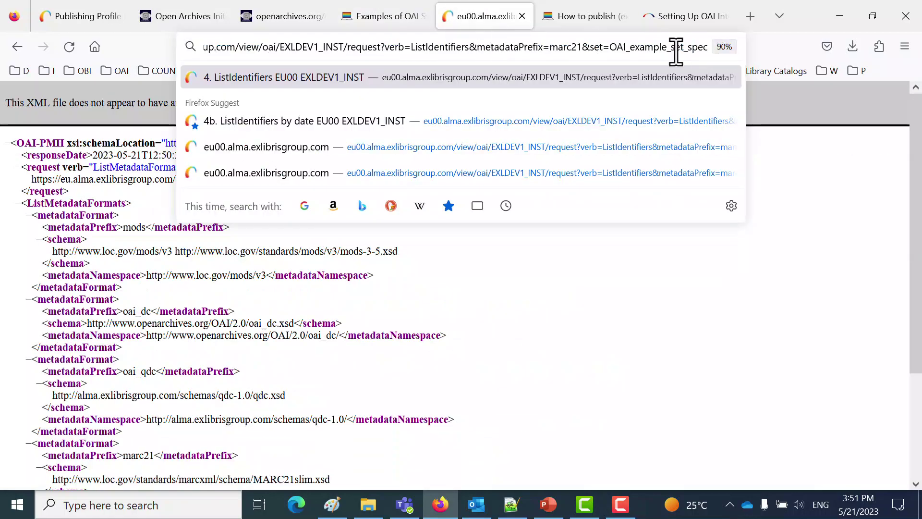
key("Return")
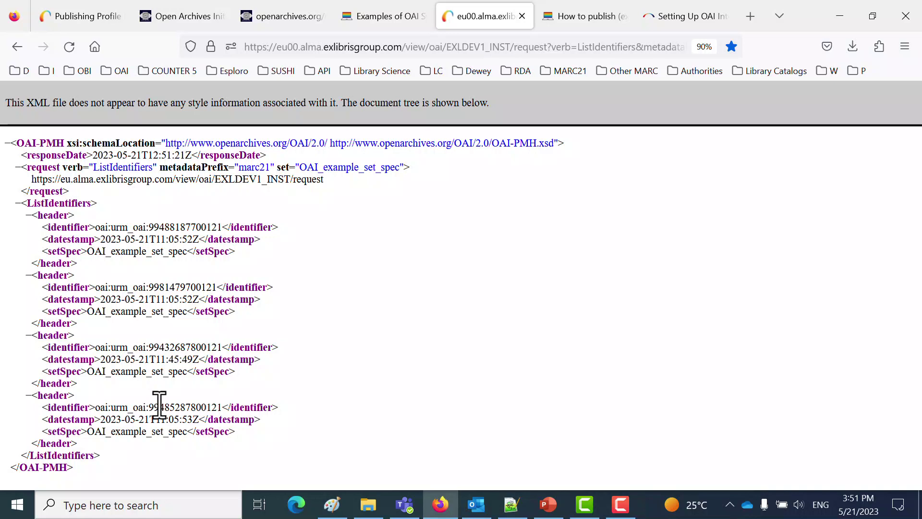
Step: Examine the ListIdentifiers request and response, highlighting the verb parameter in the URL and the first record's datestamp
left_click(557, 47)
left_click_drag(557, 46, 573, 47)
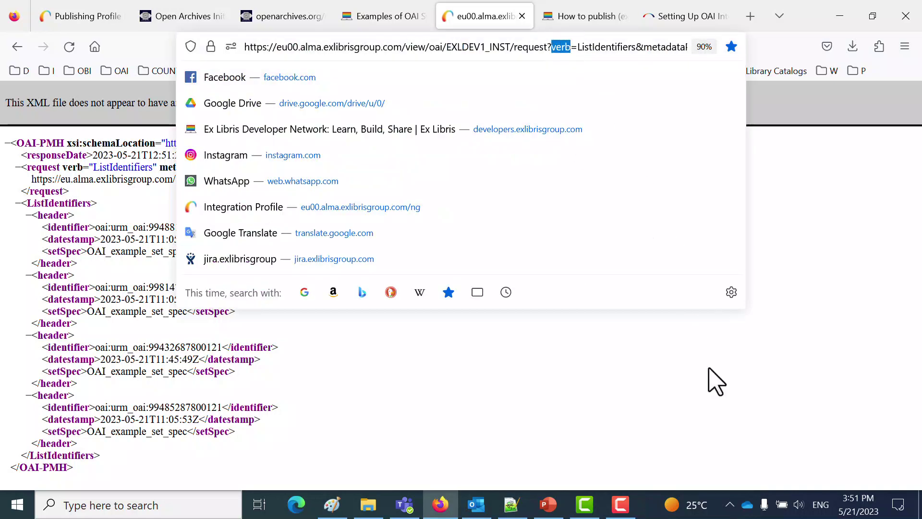
left_click(716, 387)
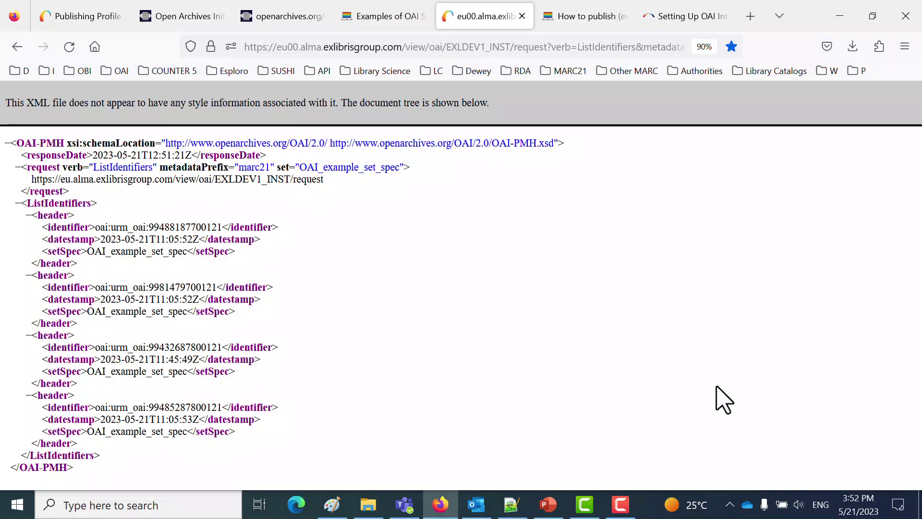
left_click(378, 20)
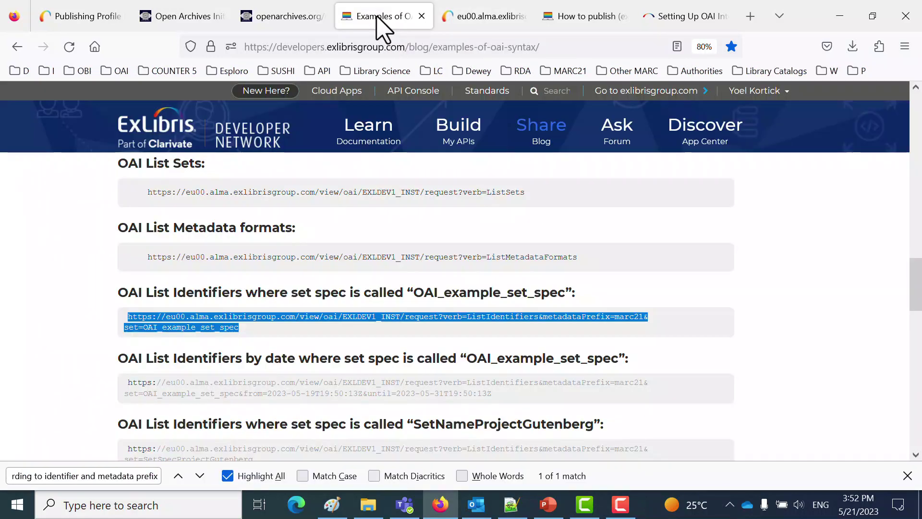
left_click(459, 17)
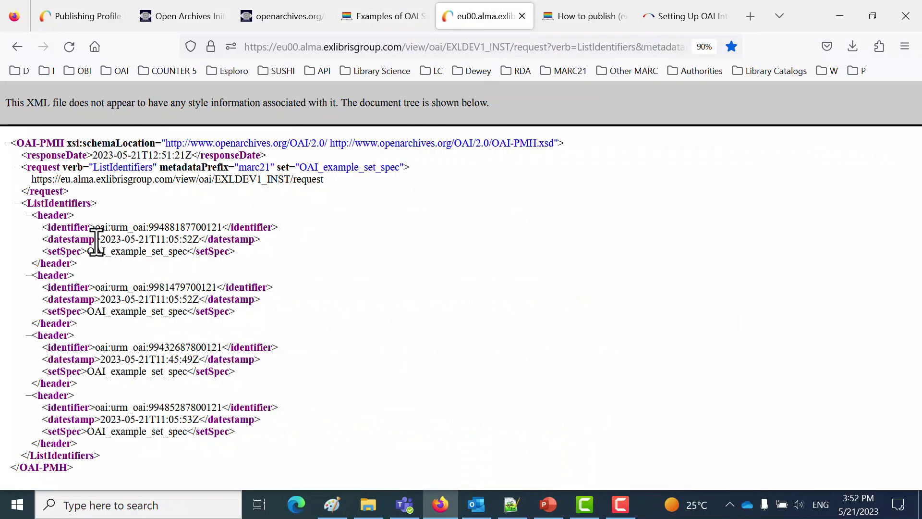
left_click_drag(104, 240, 203, 240)
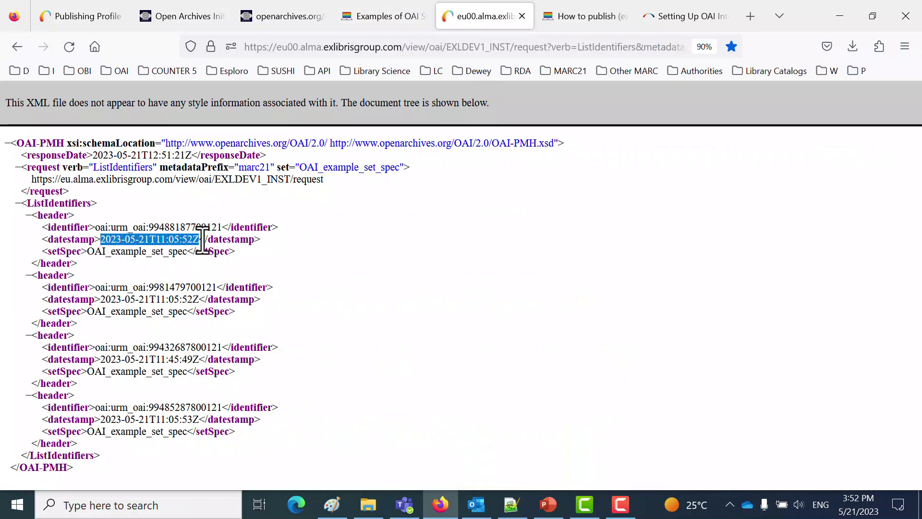
Step: Copy and run the List Identifiers by date request for OAI_example_set_spec, from 2023-05-19T19:50:13Z until 2023-05-31T19:50:13Z
left_click(383, 19)
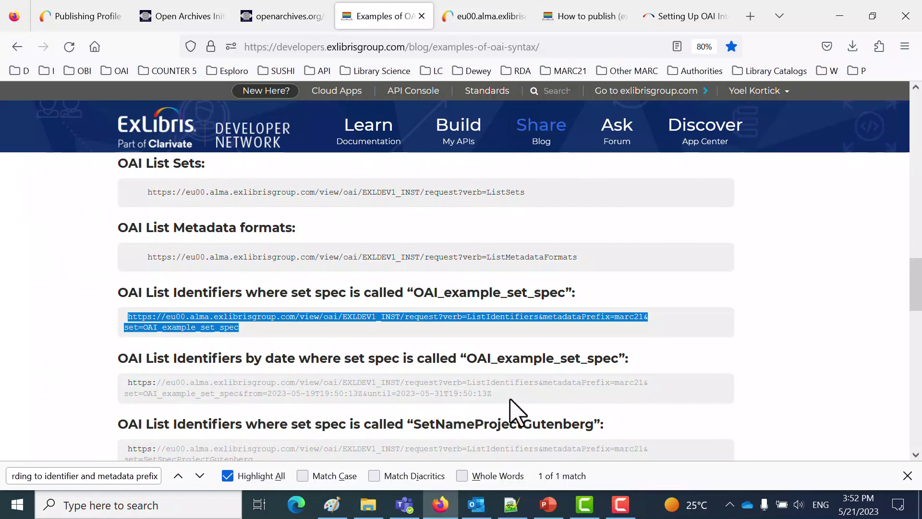
left_click_drag(499, 394, 132, 388)
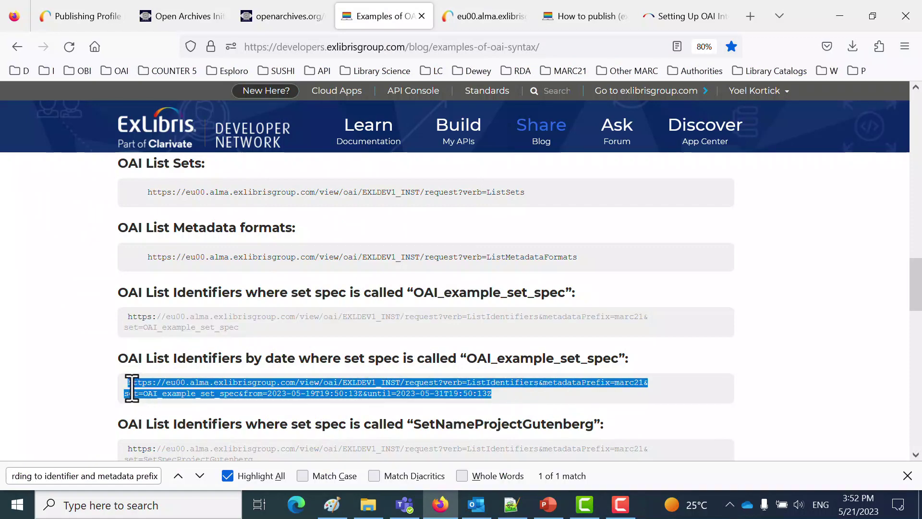
left_click(487, 16)
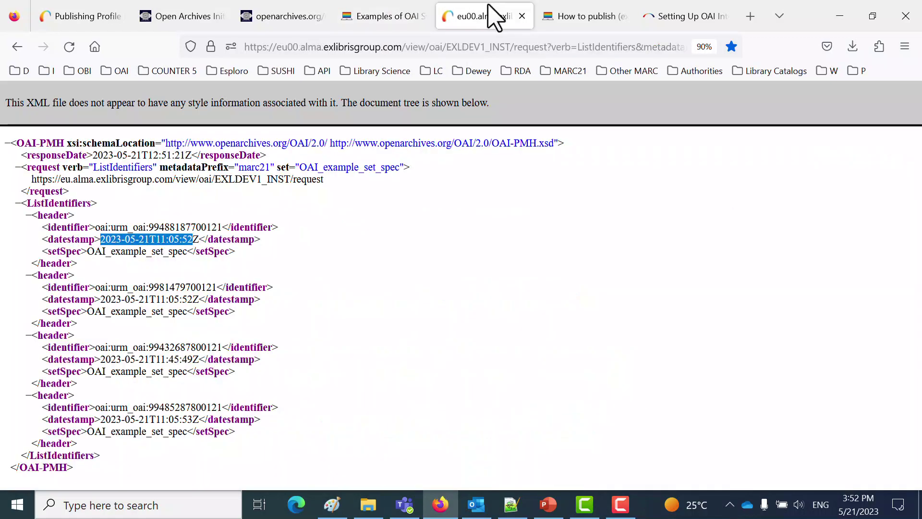
left_click(510, 48)
type("https://eu00.alma.exlibrisgroup.com/view/oai/EXLDEV1_INST/request?verb=ListIdentifiers&metadataPrefix=marc21&set=OAI_example_set_spec&from=2023-05-19T19:50:13Z&until=2023-05-31T19:50:13Z")
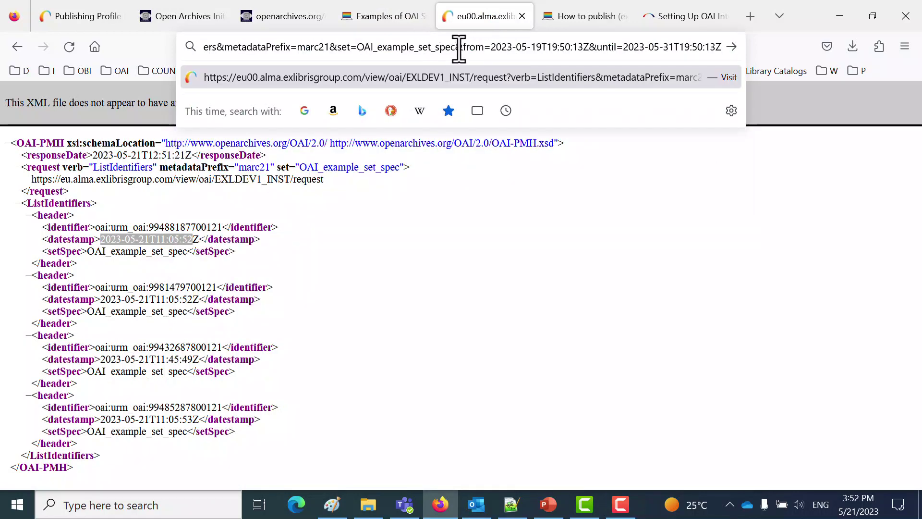
key("Return")
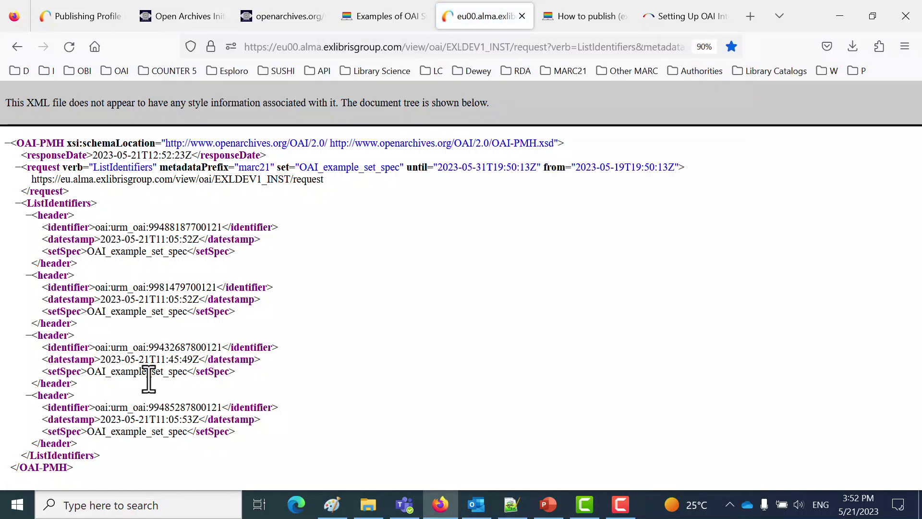
Step: Set the ListIdentifiers request's from date to 2023-05-17 and until date to 2023-05-18, keeping the times, and run it
left_click(560, 47)
left_click_drag(585, 47, 805, 46)
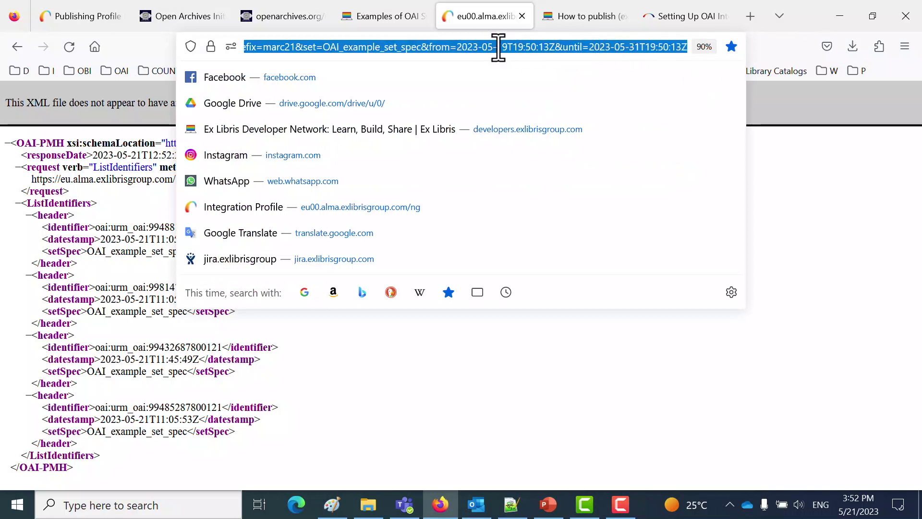
left_click_drag(499, 47, 507, 47)
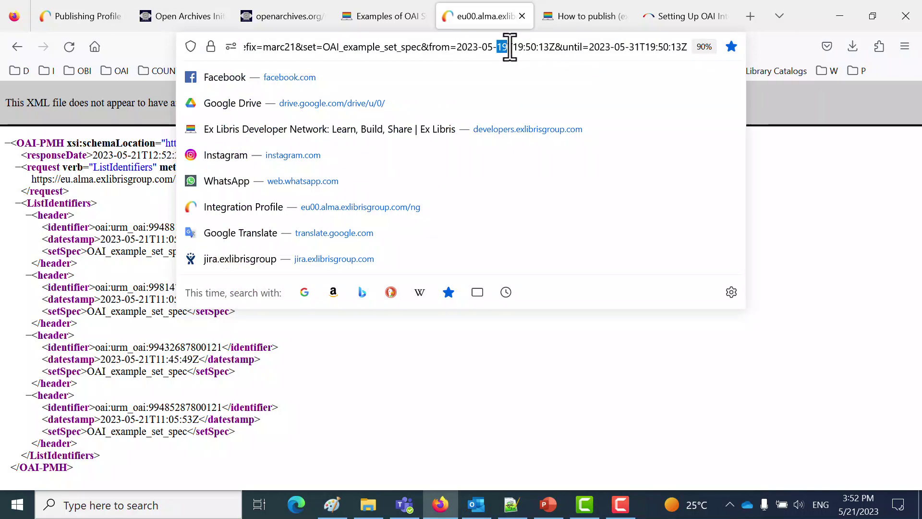
type("18")
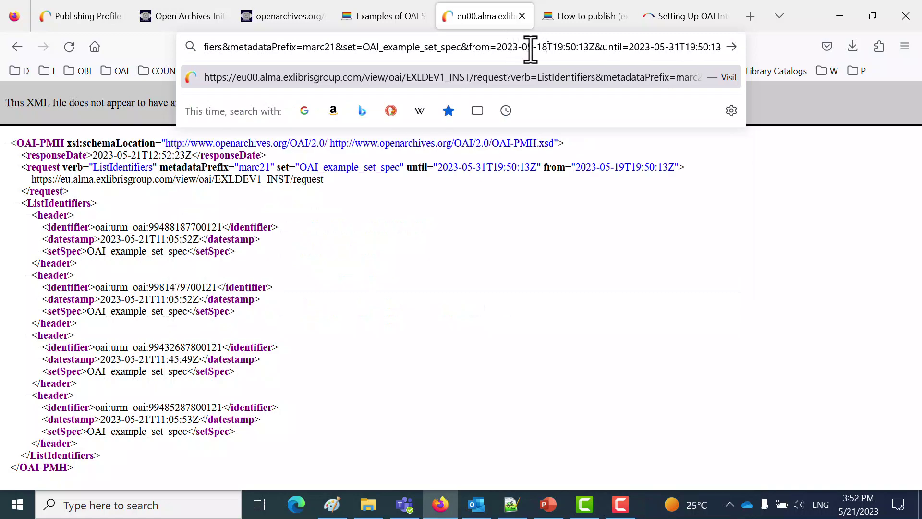
left_click_drag(536, 47, 547, 47)
type("1")
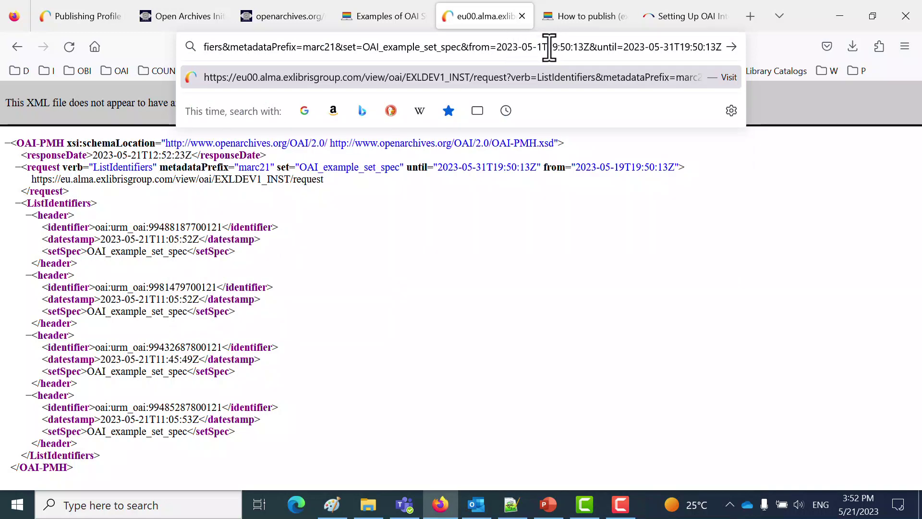
type("7")
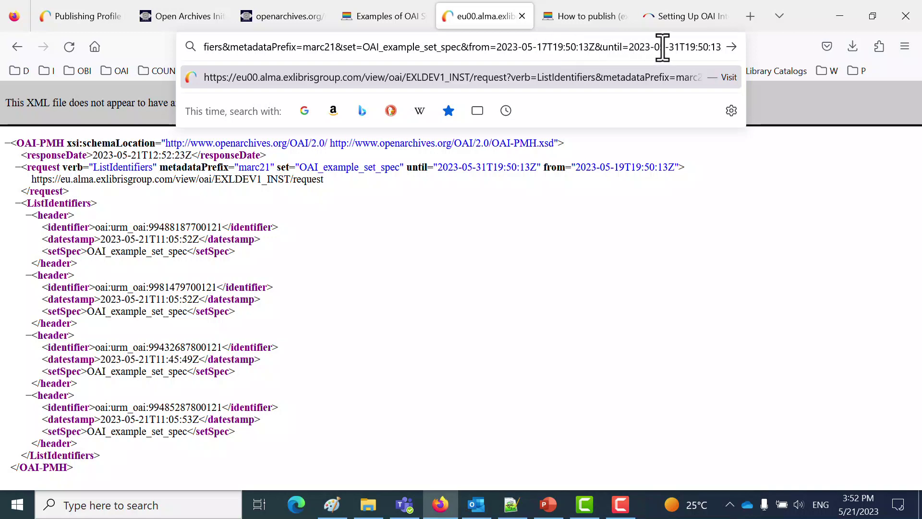
left_click_drag(669, 47, 681, 46)
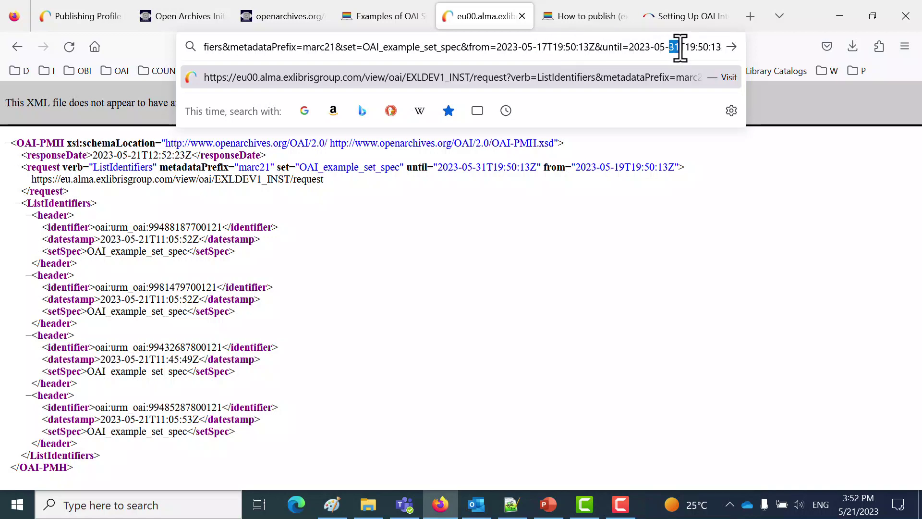
type("18")
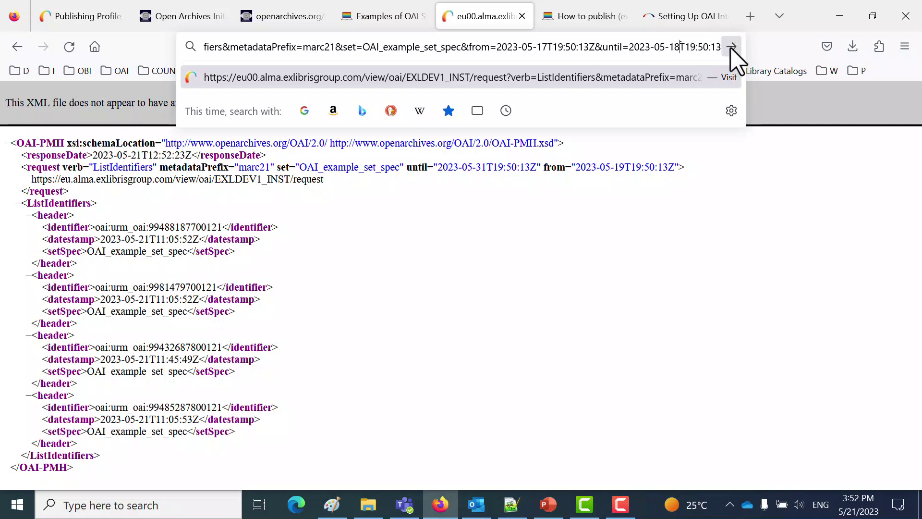
left_click(732, 47)
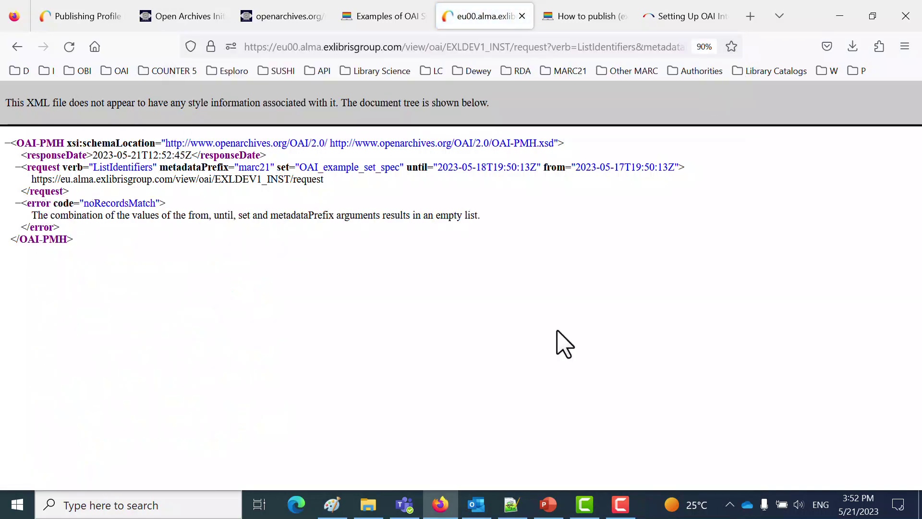
Step: Return to the previous ListIdentifiers response and highlight the day in the datestamps of the first two records
left_click(17, 47)
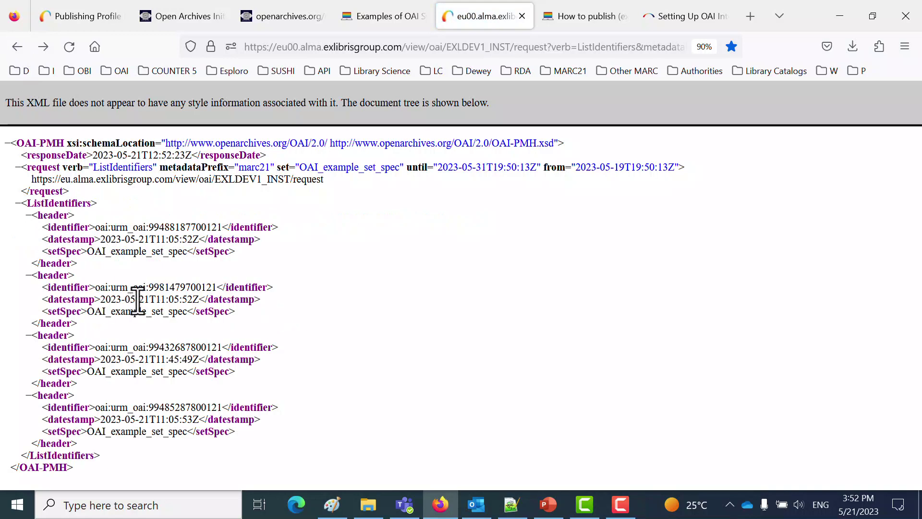
left_click_drag(137, 300, 144, 298)
left_click_drag(139, 239, 144, 239)
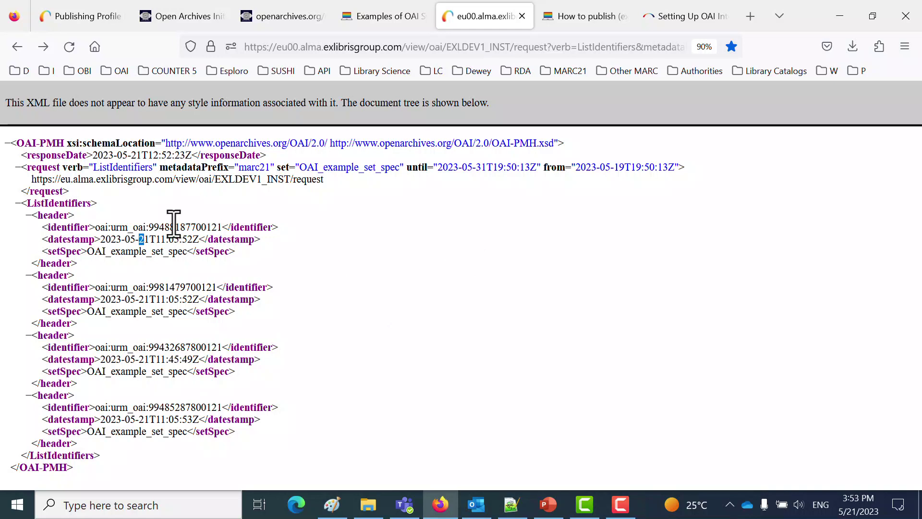
left_click(531, 376)
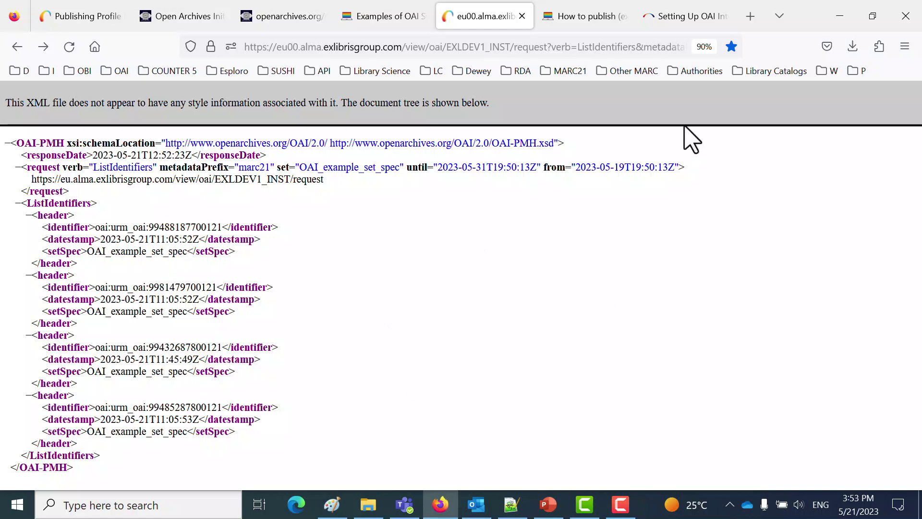
left_click(664, 50)
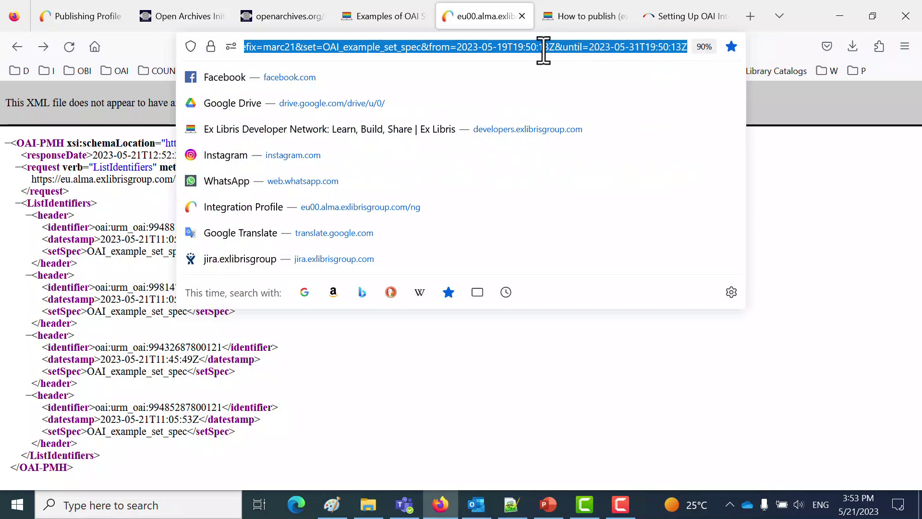
left_click_drag(518, 50, 531, 50)
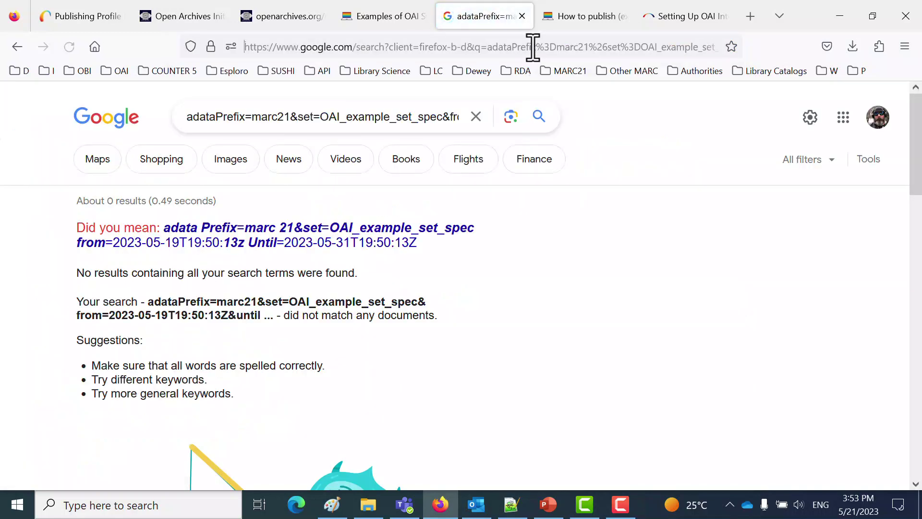
left_click(17, 47)
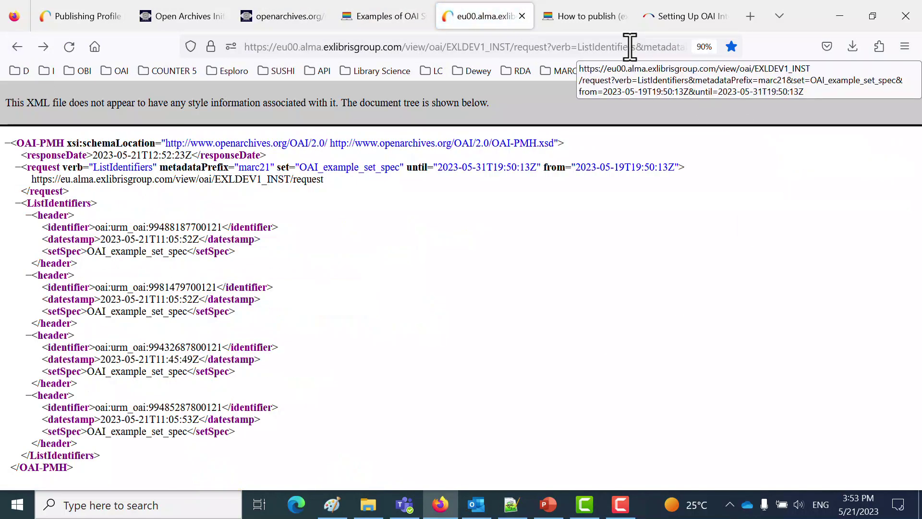
Step: Highlight the day of the until date in the ListIdentifiers request URL for comparison with the record datestamps
left_click_drag(629, 47, 745, 45)
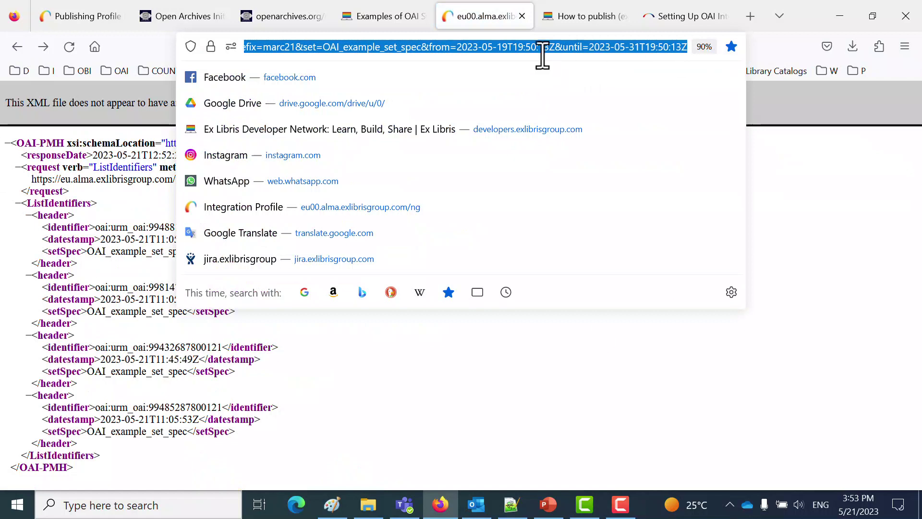
left_click(632, 48)
left_click_drag(630, 47, 639, 46)
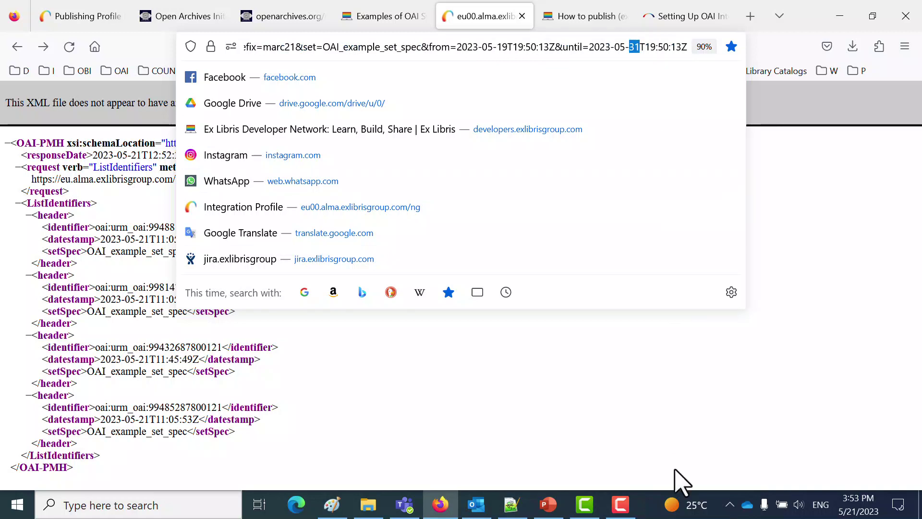
left_click(604, 433)
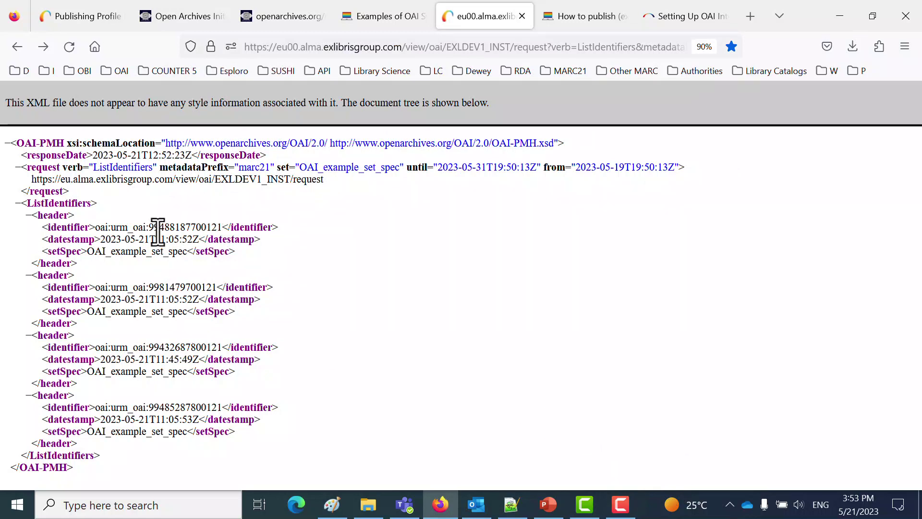
Step: Copy the template URL for getting a specific record by identifier and metadata prefix from the OAI syntax examples page
left_click(361, 20)
scroll(546, 423, "down", 1)
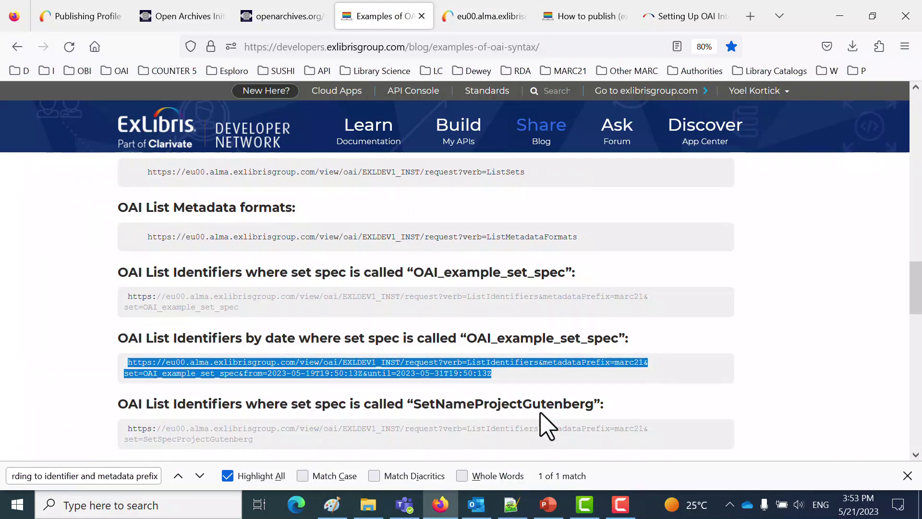
scroll(547, 424, "down", 3)
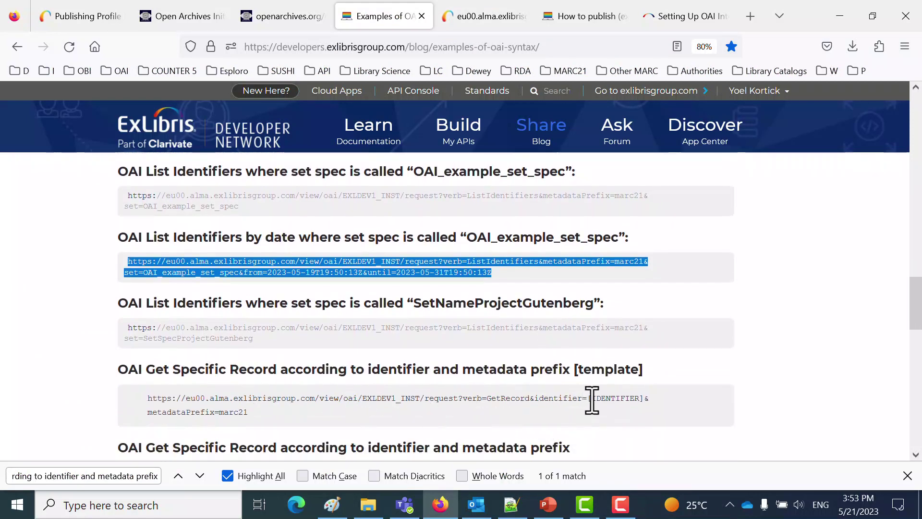
left_click_drag(589, 399, 639, 399)
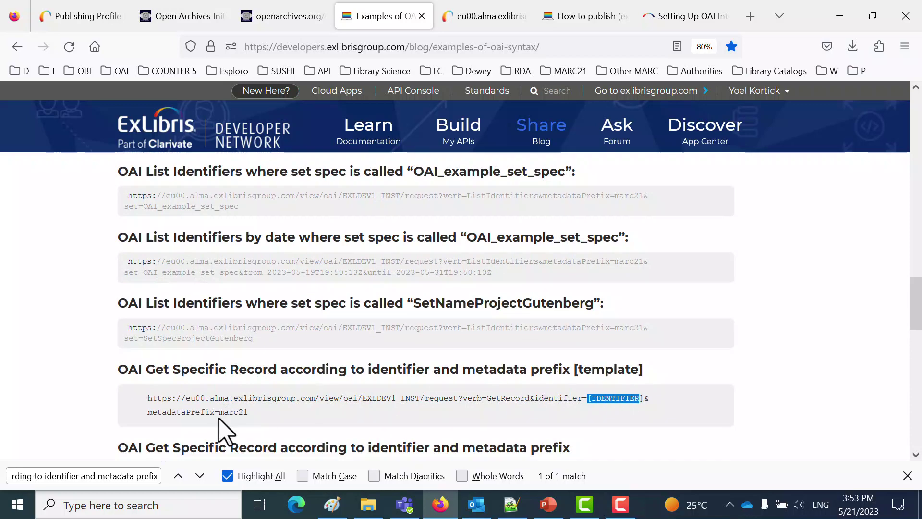
left_click_drag(262, 425, 147, 398)
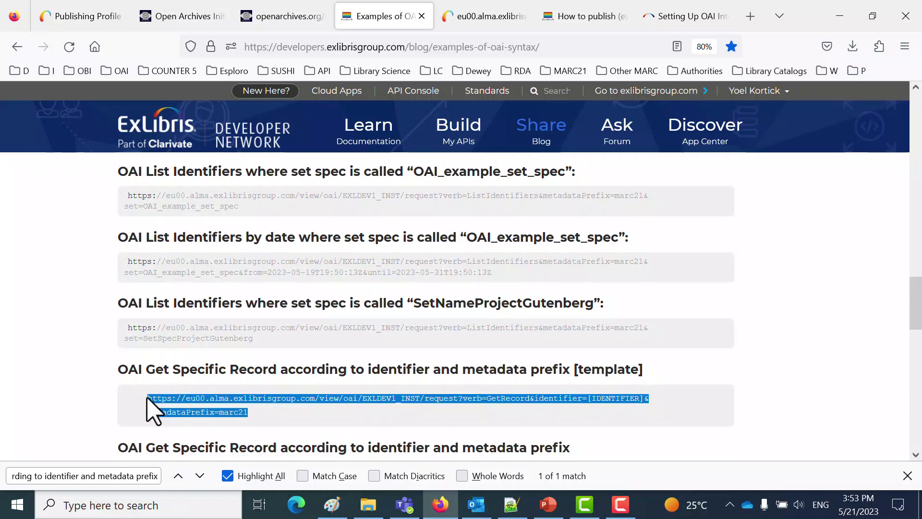
Step: Enter the GetRecord template URL with its [IDENTIFIER] placeholder and metadataPrefix=marc21 as the address of a new tab
left_click(498, 18)
right_click(499, 21)
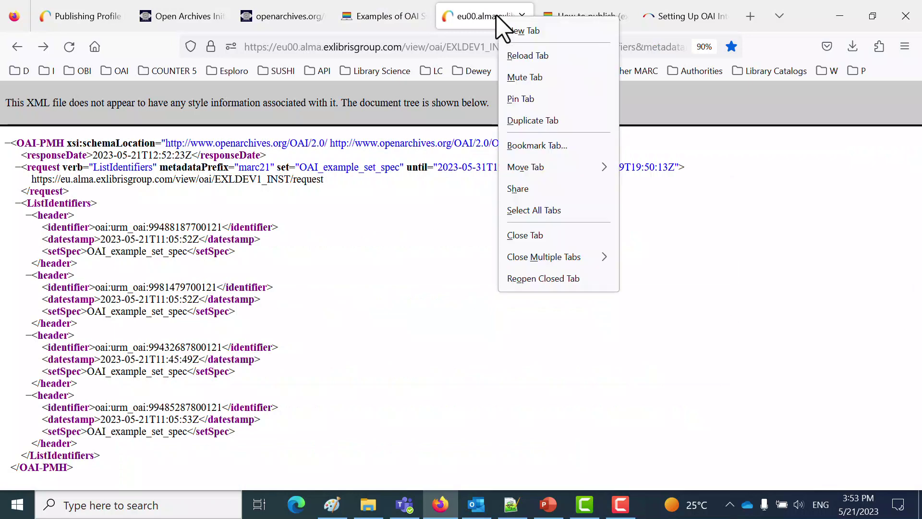
left_click(523, 31)
left_click(507, 46)
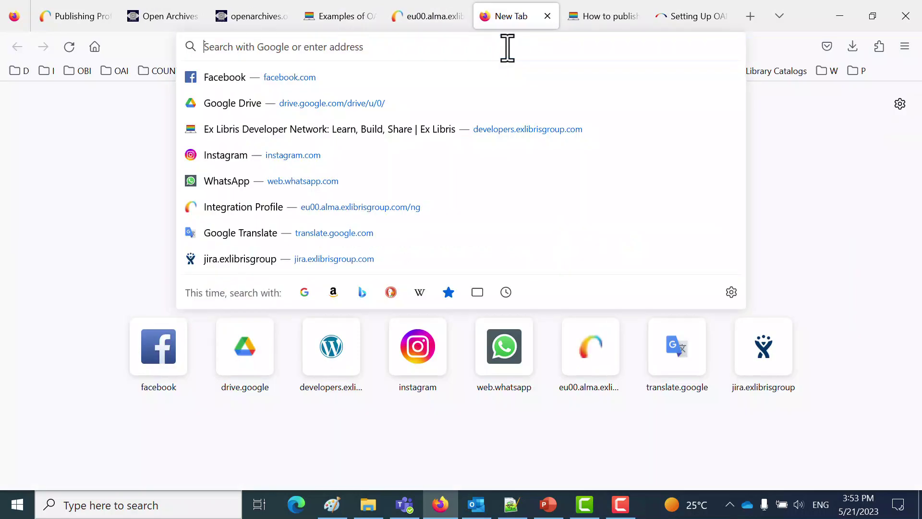
type("https://eu00.alma.exlibrisgroup.com/view/oai/EXLDEV1_INST/request?verb=GetRecord&identifier=[IDENTIFIER]&metadataPrefix=marc21")
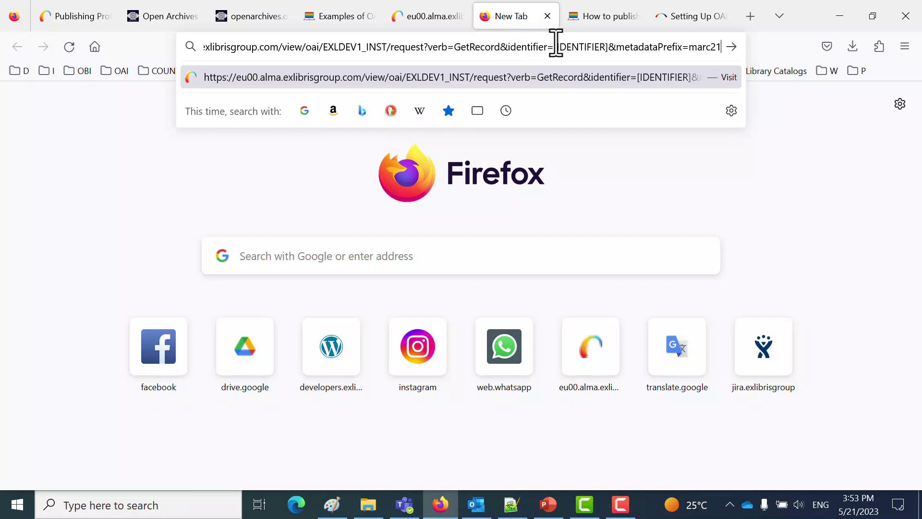
left_click(432, 22)
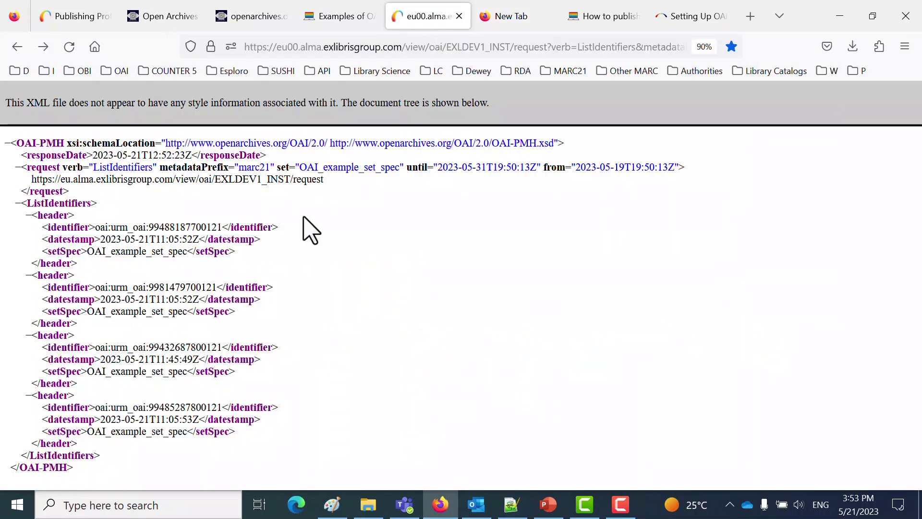
left_click_drag(96, 227, 223, 228)
key("ctrl+c")
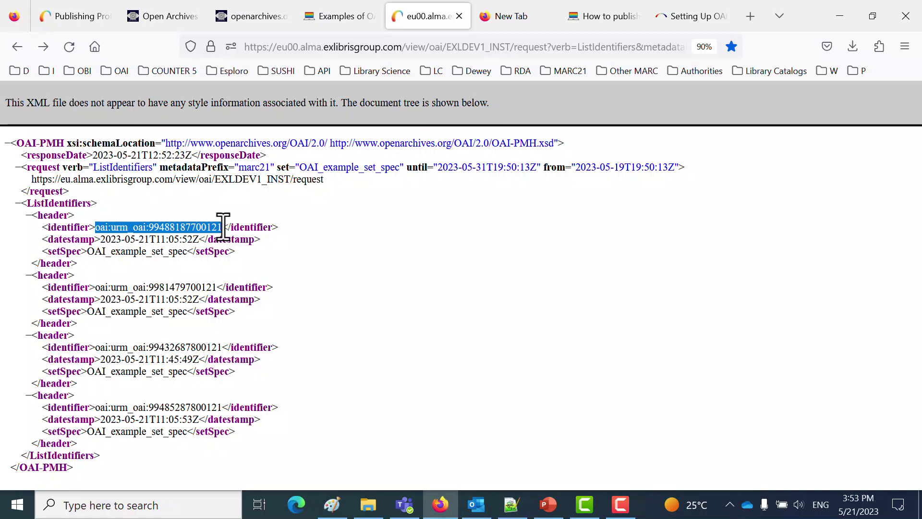
Step: Replace the [IDENTIFIER] placeholder in the GetRecord URL with the copied identifier and run the request
left_click(495, 18)
left_click(540, 47)
left_click(640, 47)
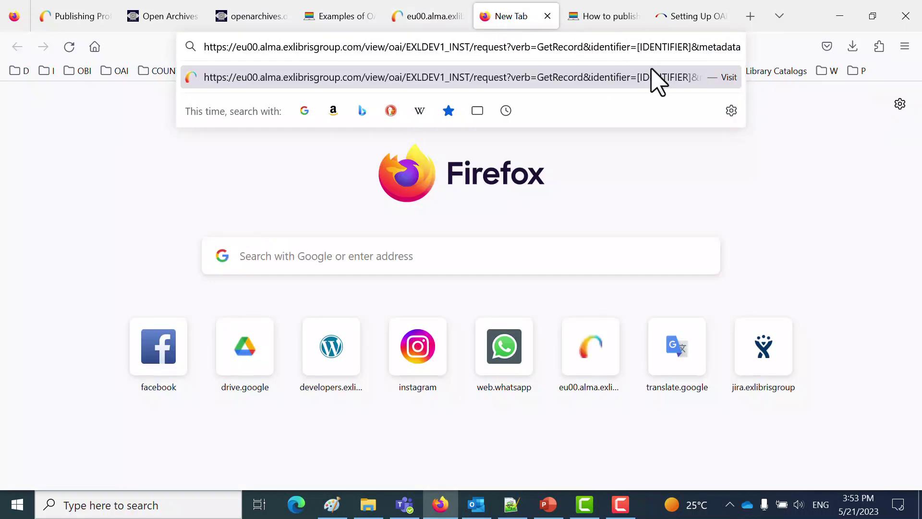
key("shift+Right")
key("shift+Right")
key("shift+Right")
key("shift+Right")
key("shift+Right")
key("shift+Right")
key("shift+Right")
key("shift+Right")
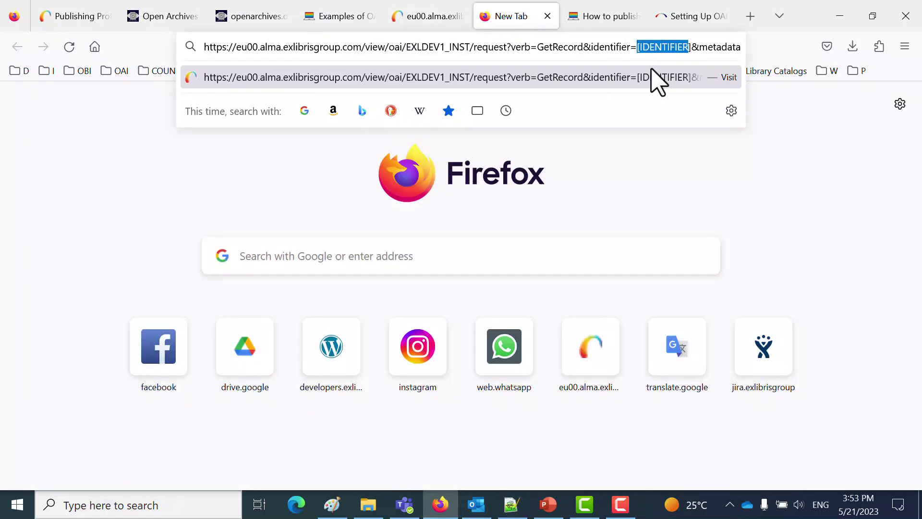
key("ctrl+v")
key("Return")
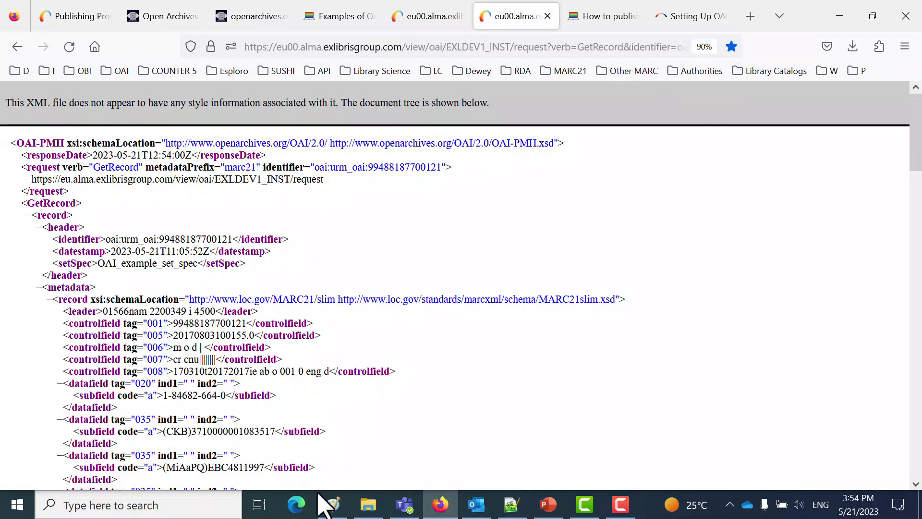
Step: Examine the MARC record in the GetRecord response and highlight its 998 datafield with the electronic inventory information
scroll(439, 338, "down", 10)
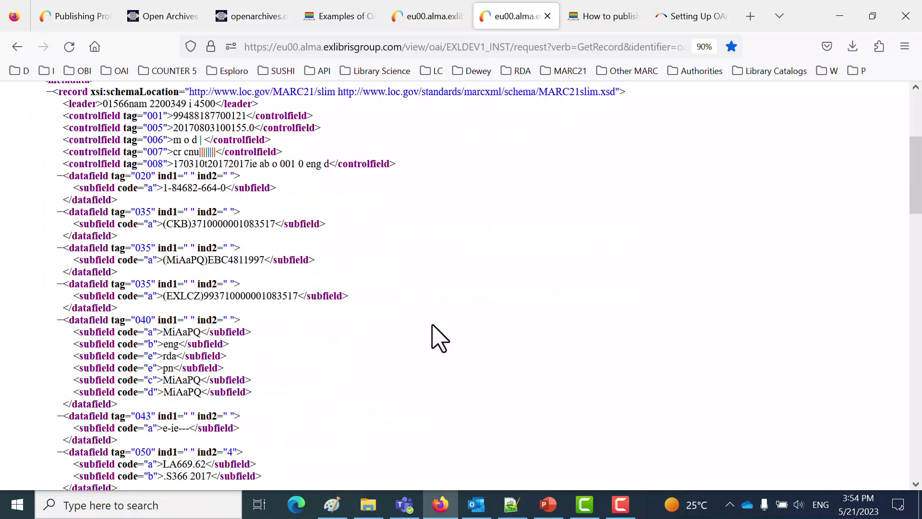
scroll(438, 342, "down", 9)
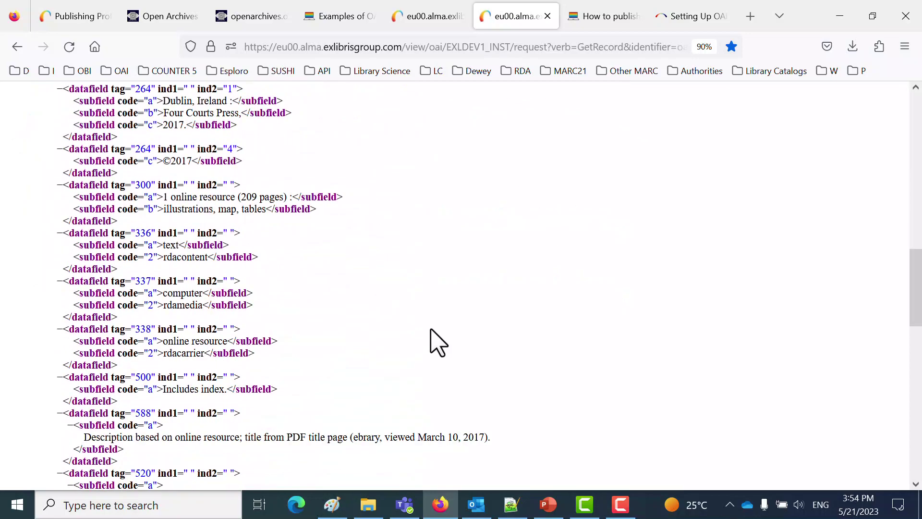
scroll(435, 336, "down", 8)
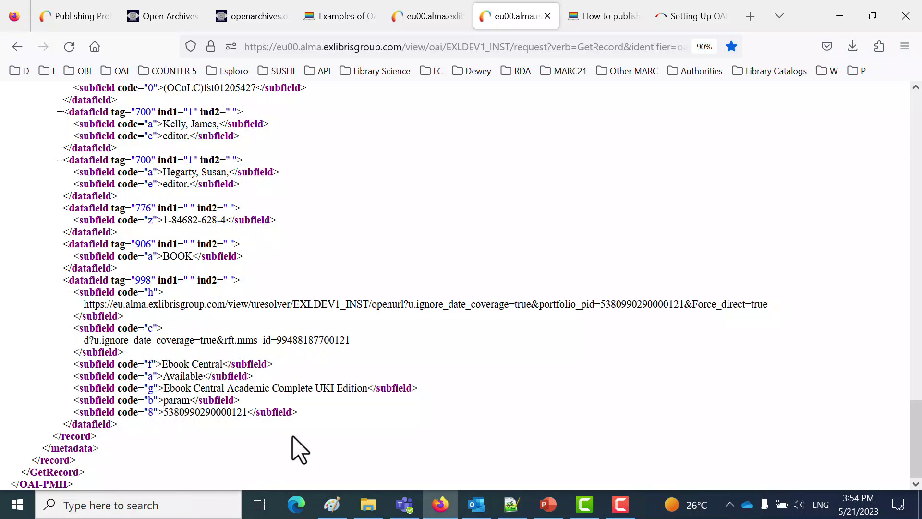
left_click_drag(312, 417, 50, 277)
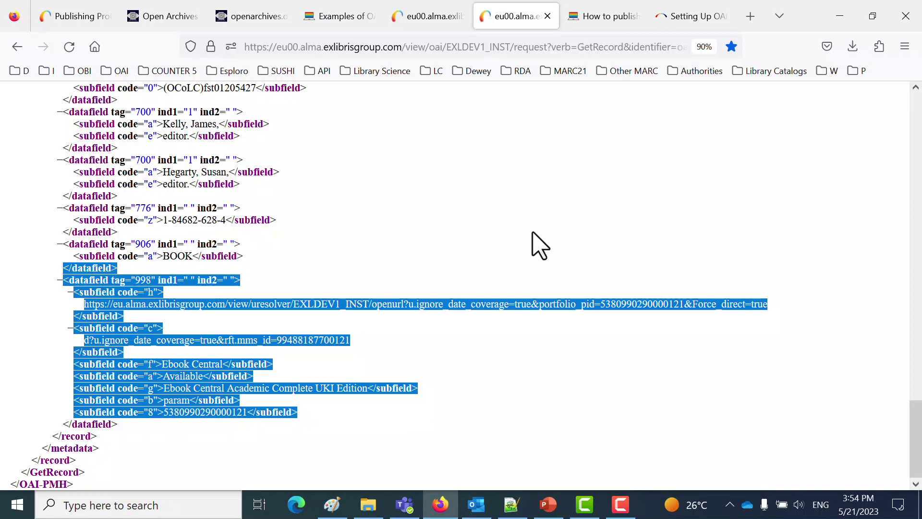
left_click(428, 17)
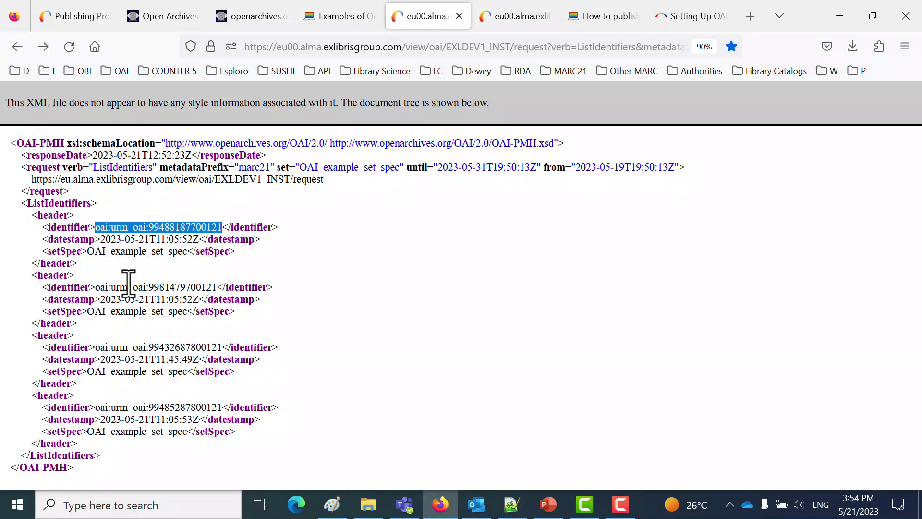
left_click(107, 288)
left_click_drag(102, 287, 214, 289)
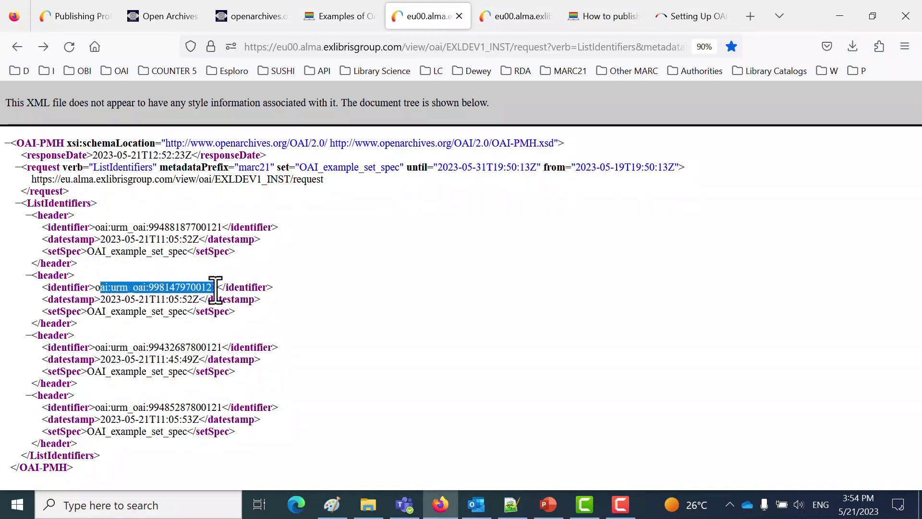
left_click(531, 16)
left_click_drag(608, 48, 724, 49)
left_click_drag(454, 46, 575, 48)
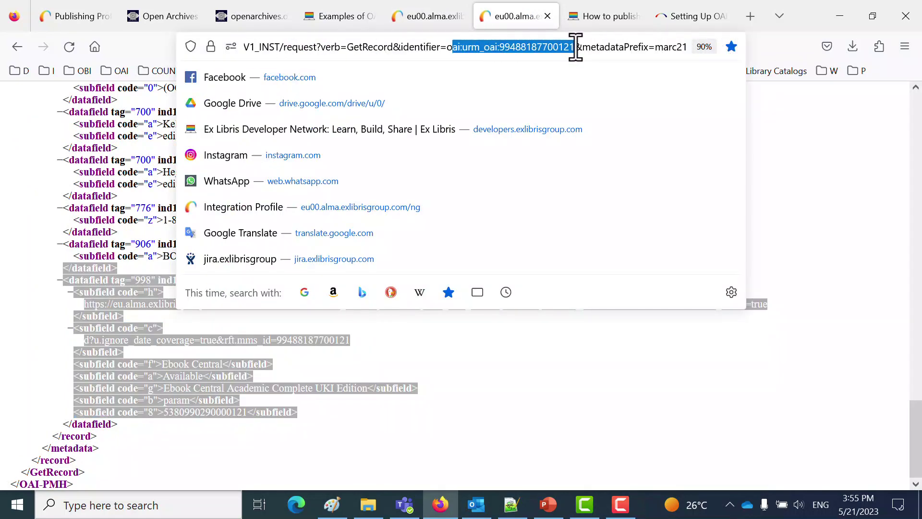
key("ctrl+v")
key("Return")
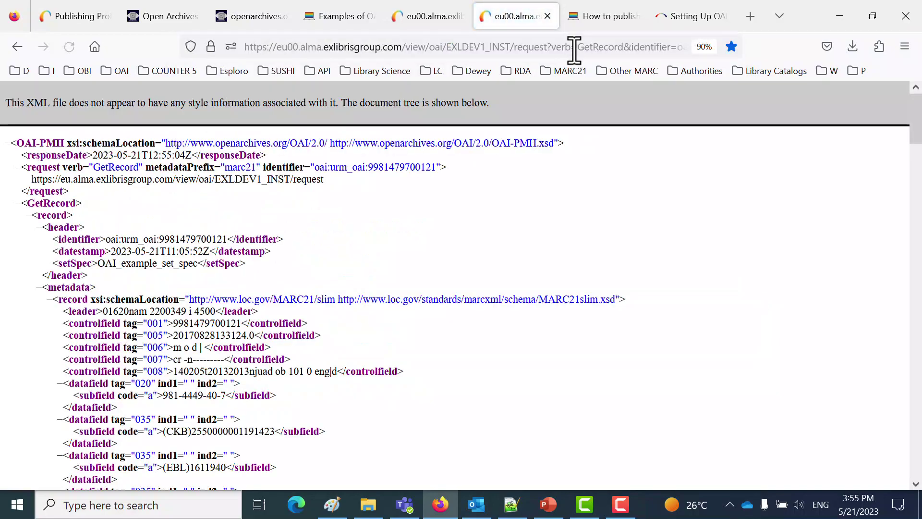
scroll(809, 232, "down", 15)
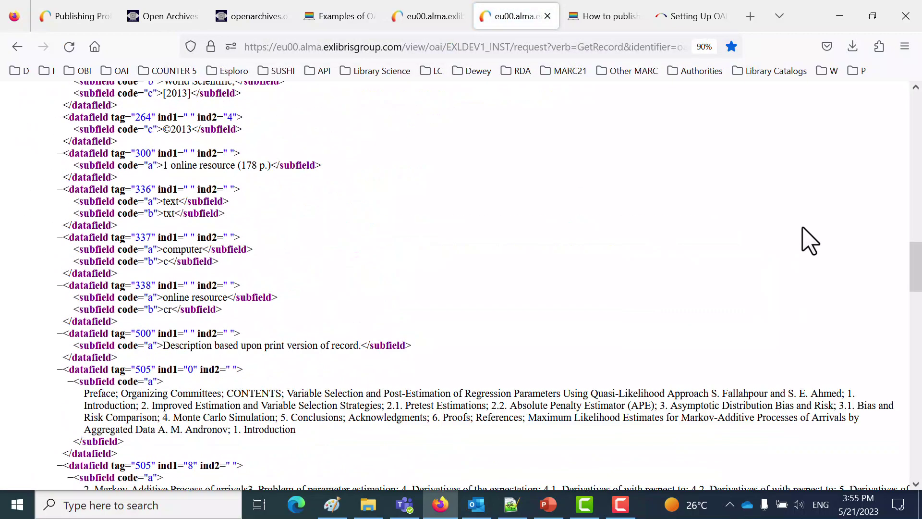
scroll(810, 240, "down", 15)
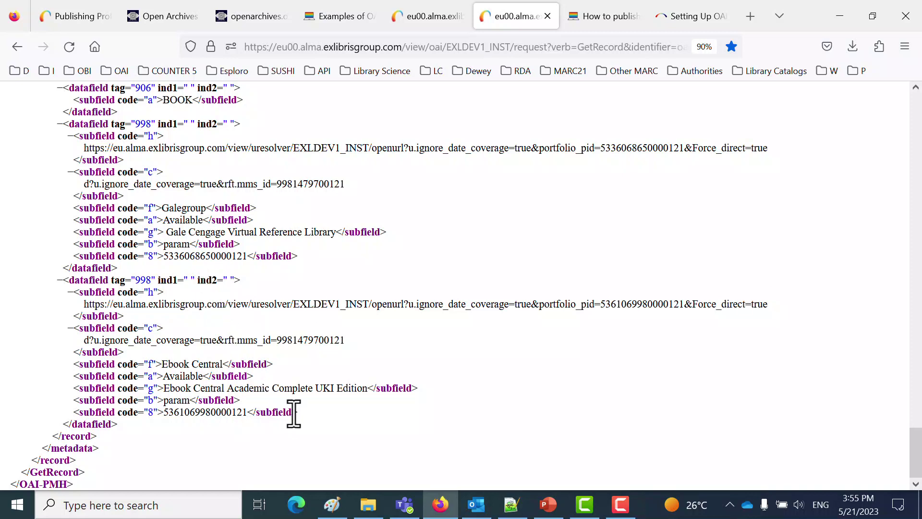
left_click(429, 18)
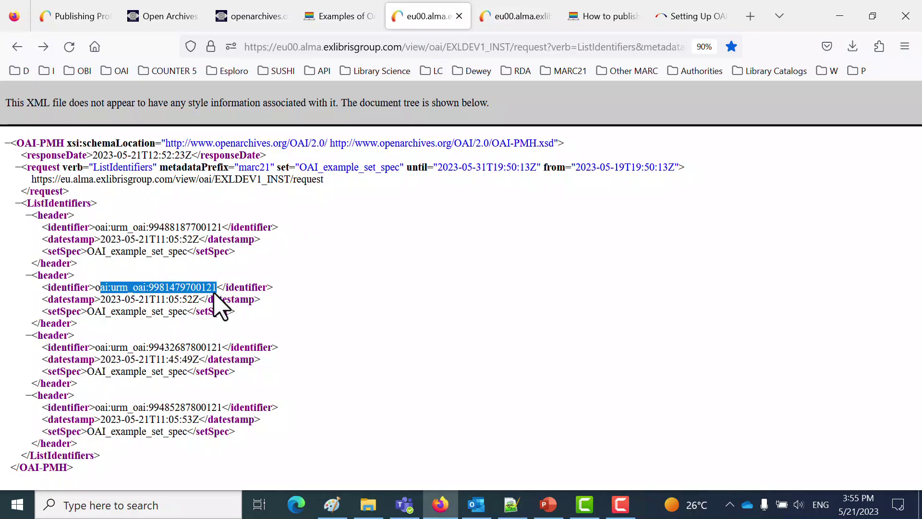
left_click_drag(95, 347, 221, 346)
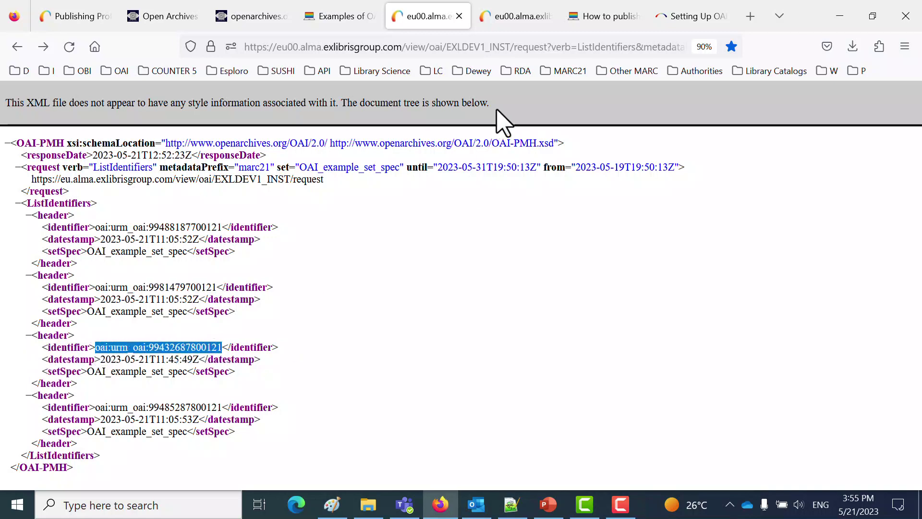
left_click(518, 23)
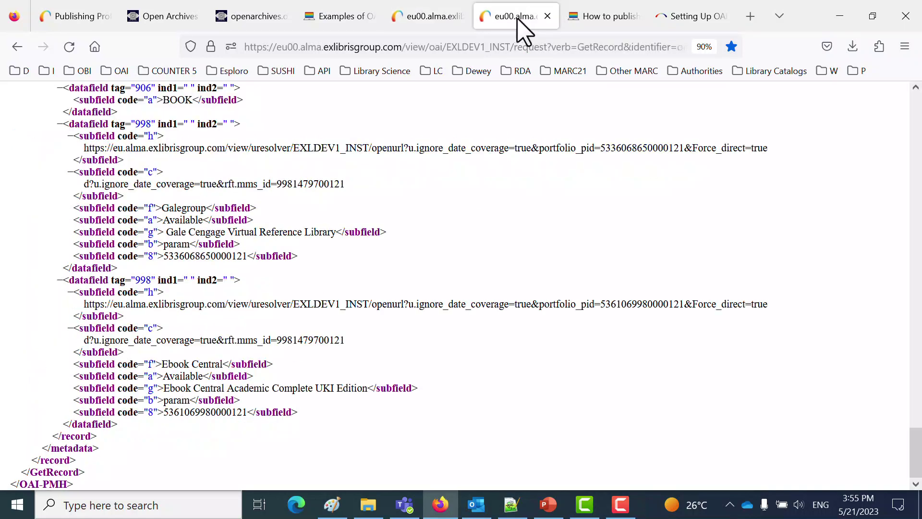
left_click_drag(600, 47, 757, 46)
left_click(537, 47)
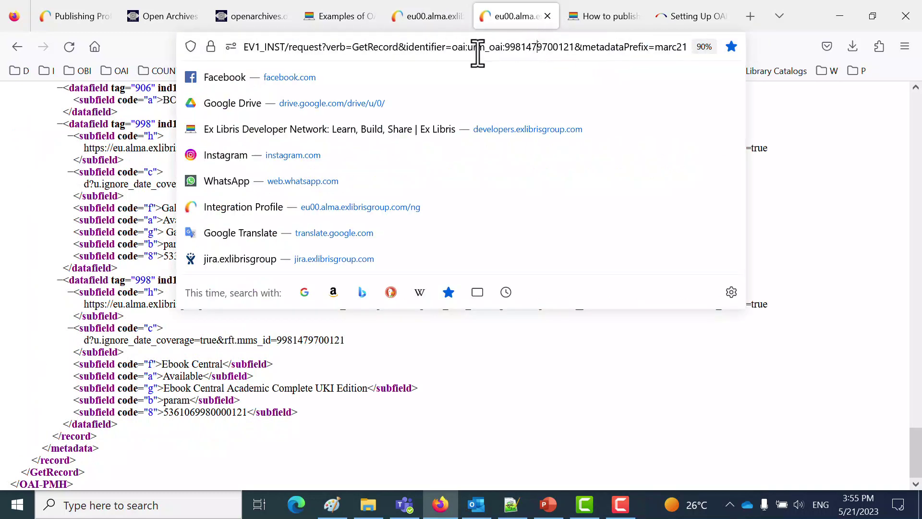
left_click_drag(452, 47, 576, 45)
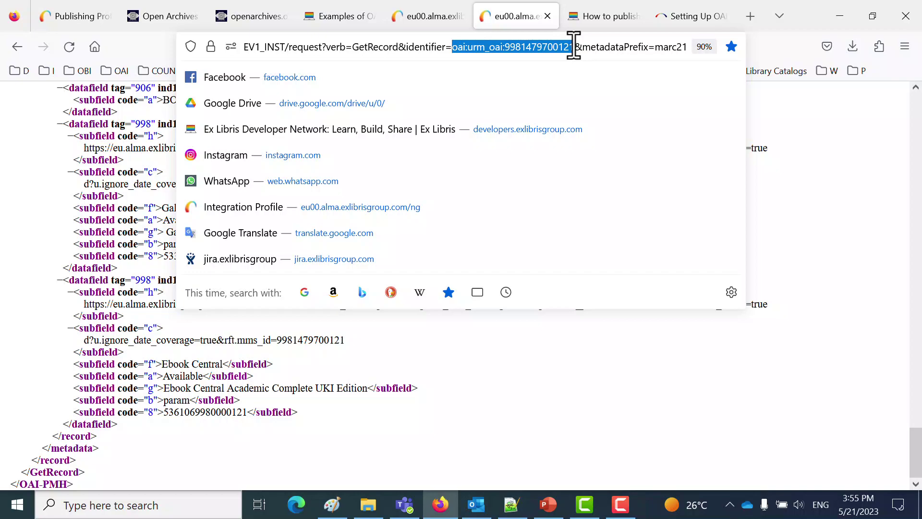
key("ctrl+v")
key("Return")
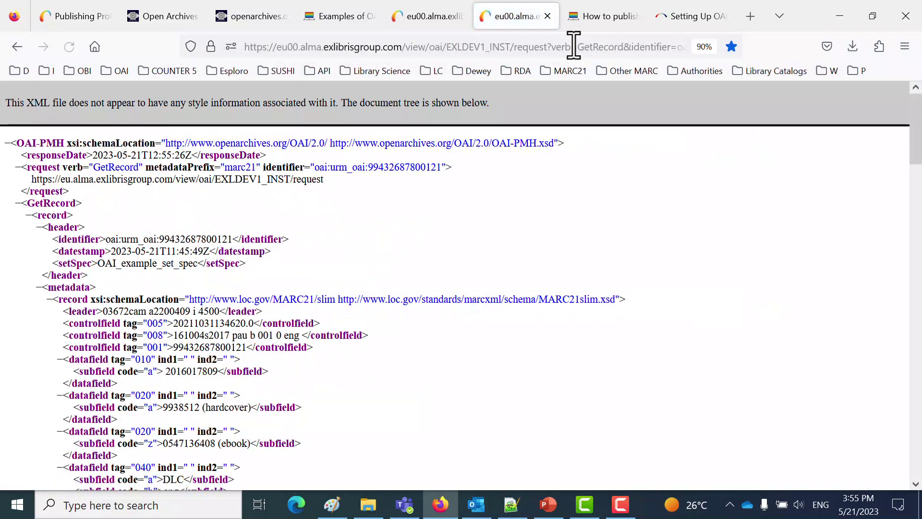
Step: Highlight the physical inventory details in the 852 and 999 datafields at the end of the GetRecord response
scroll(668, 366, "down", 20)
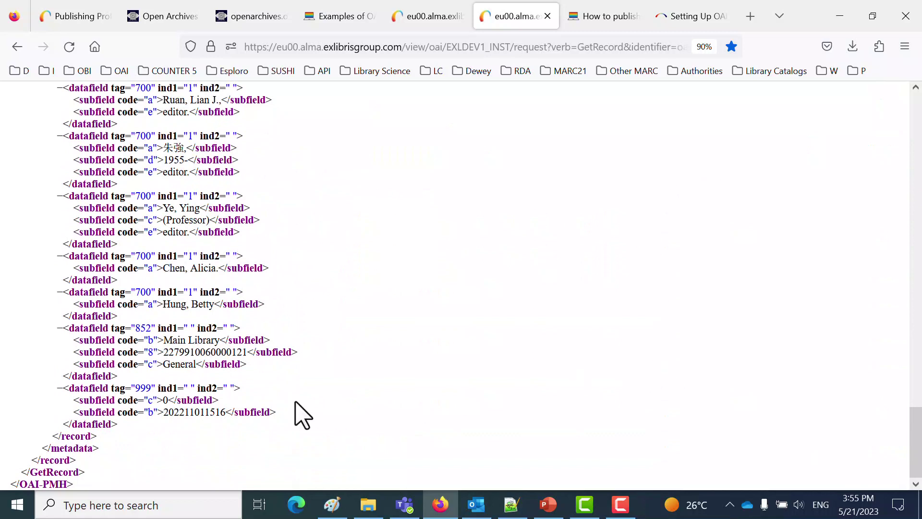
left_click_drag(164, 340, 194, 363)
left_click_drag(163, 400, 171, 399)
left_click(318, 408)
Step: Copy the example ListRecords URL without a date range for OAI_example_set_spec from the OAI syntax page
left_click(365, 20)
scroll(449, 298, "down", 5)
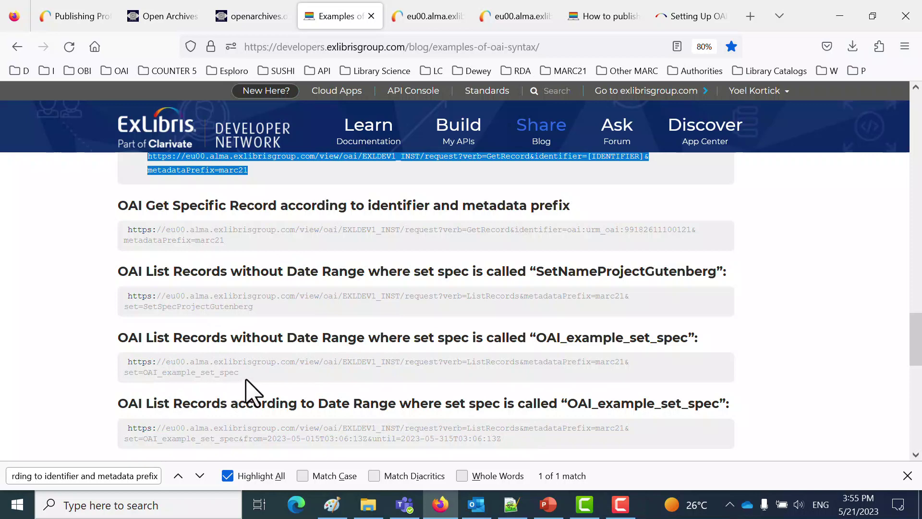
left_click_drag(244, 388, 132, 364)
key("ctrl+c")
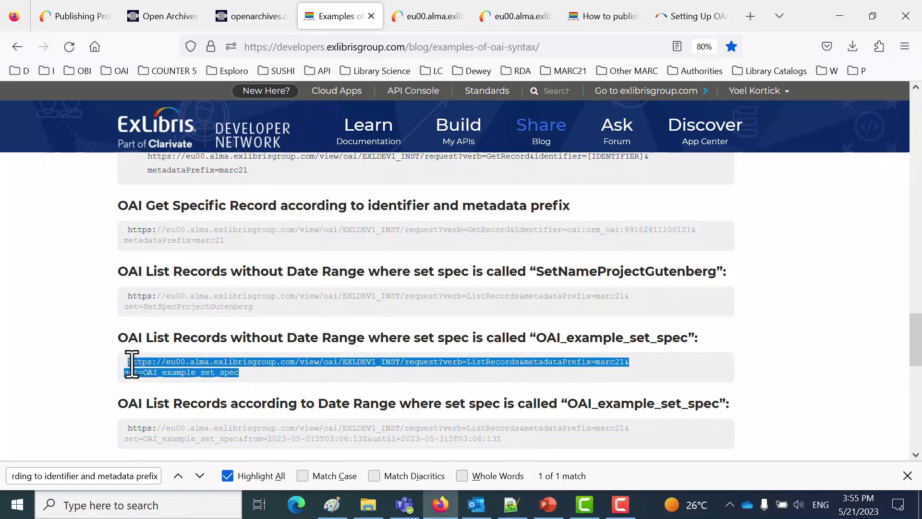
Step: Run the copied ListRecords URL in place of the ListIdentifiers request
left_click(447, 17)
left_click(459, 48)
key("ctrl+v")
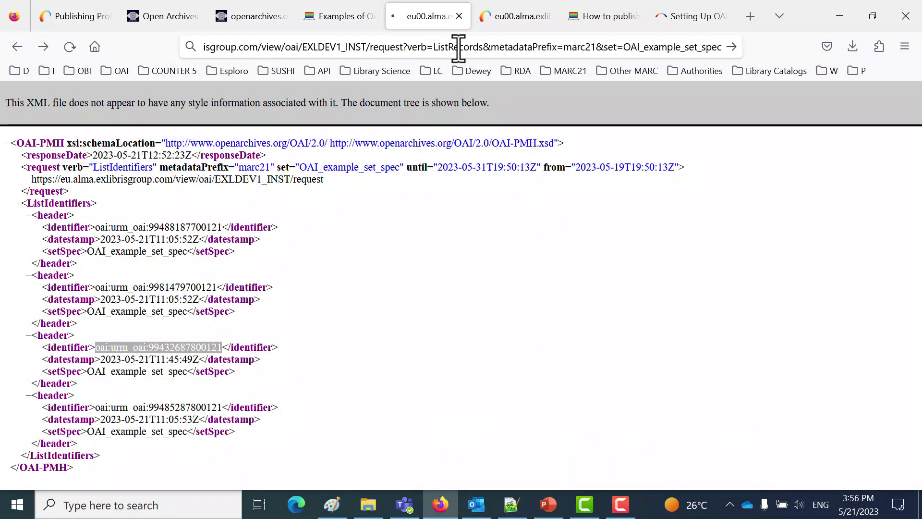
key("Return")
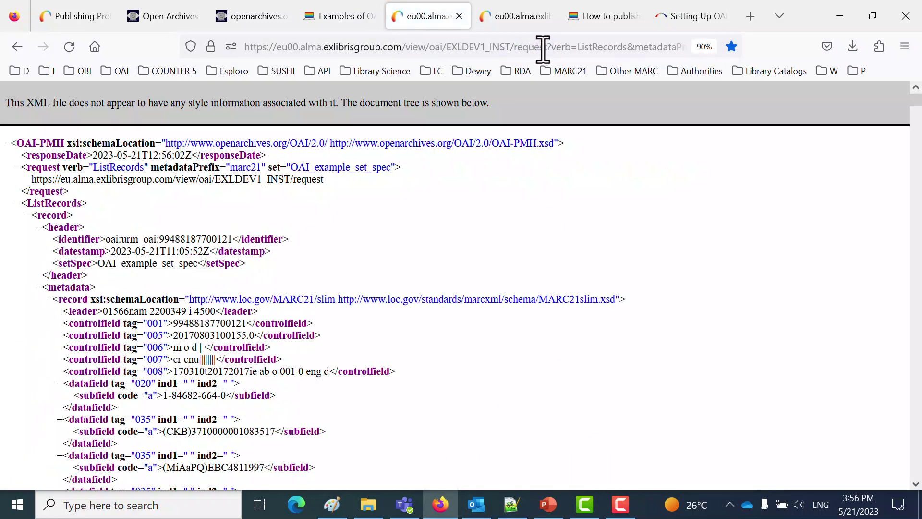
Step: Compare the set parameter in the ListRecords URL with the Set Spec in the publishing profile's OAI settings
left_click_drag(553, 46, 625, 48)
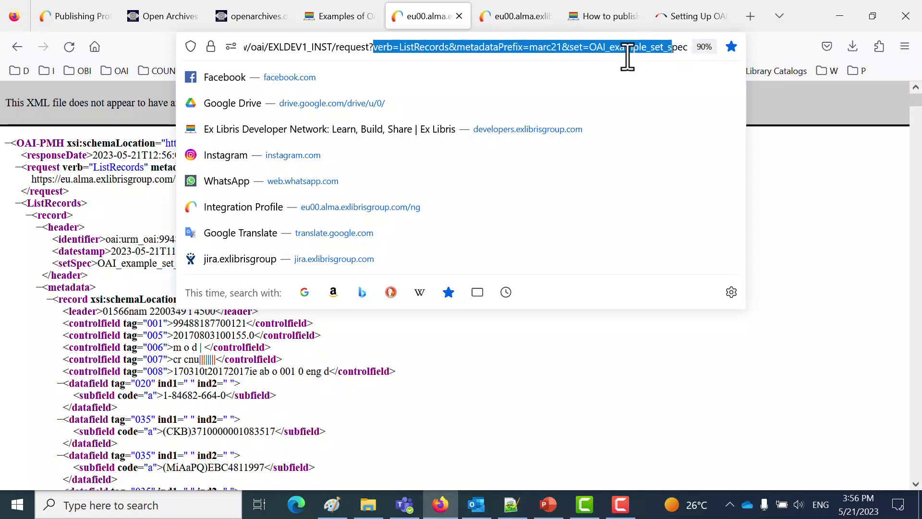
left_click(606, 47)
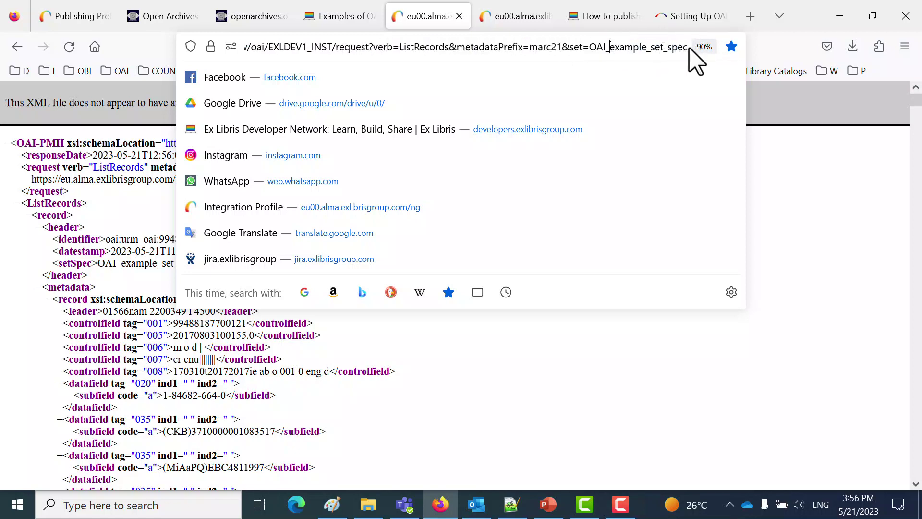
left_click(79, 18)
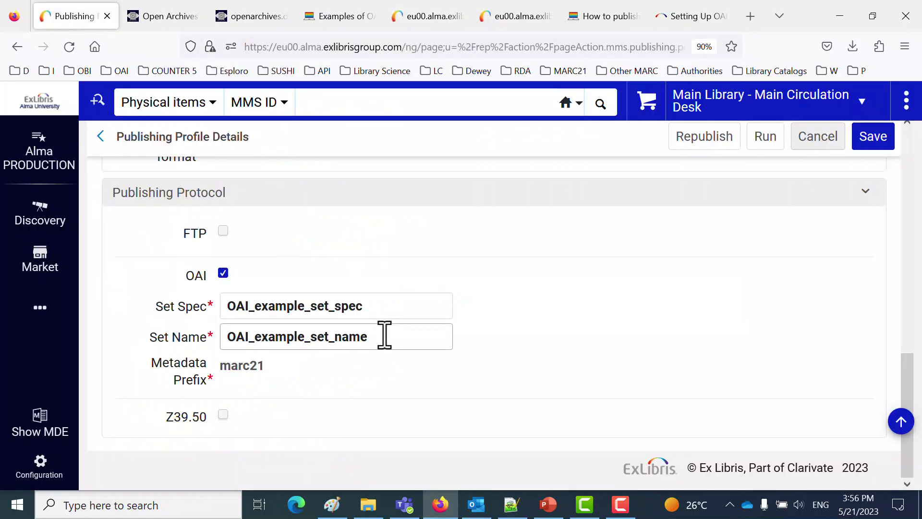
double_click(336, 305)
left_click(529, 20)
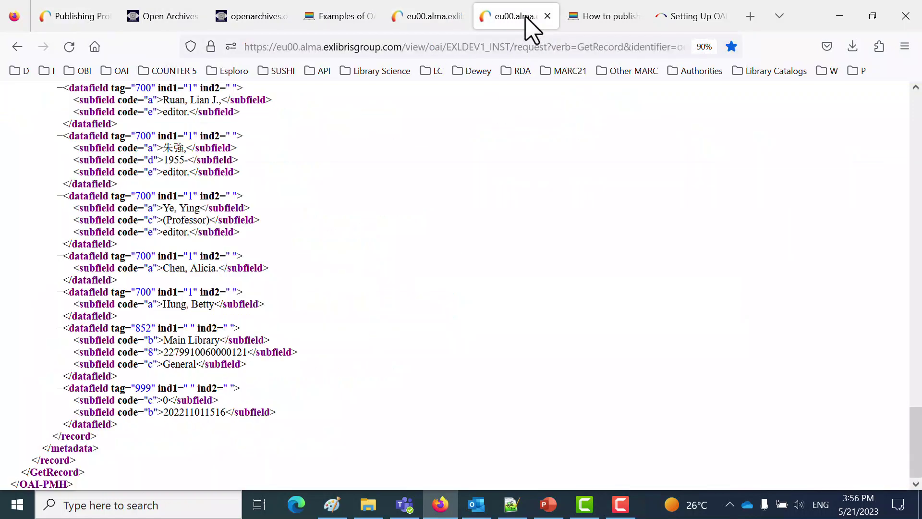
left_click(437, 15)
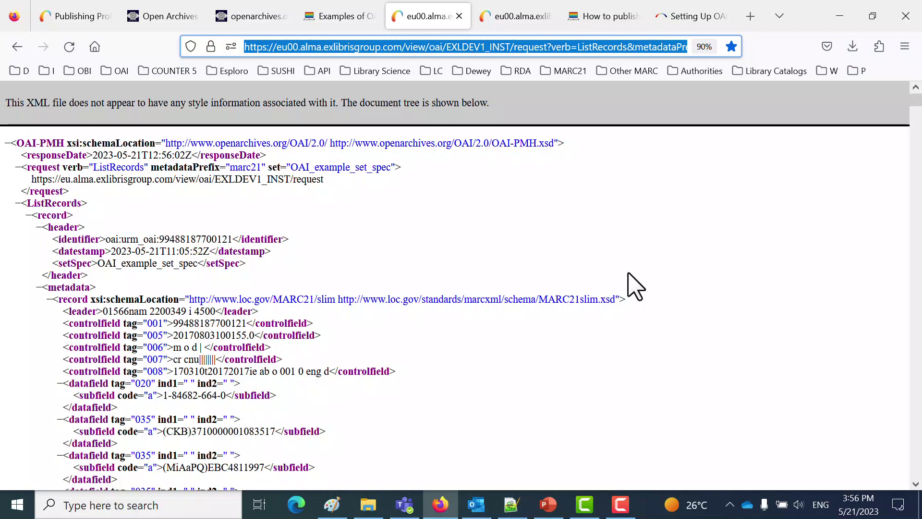
Step: Find the first record's 998 datafield in the ListRecords response and highlight its electronic inventory information
scroll(634, 287, "down", 15)
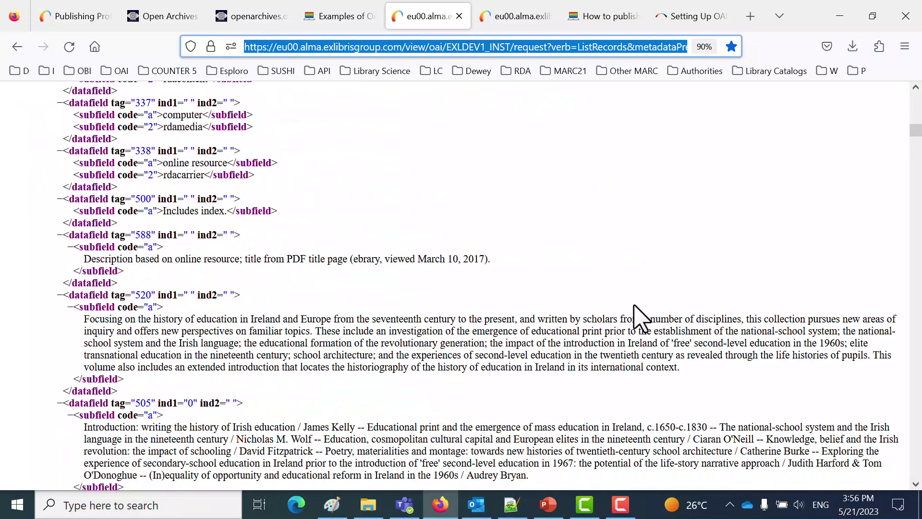
scroll(641, 318, "down", 10)
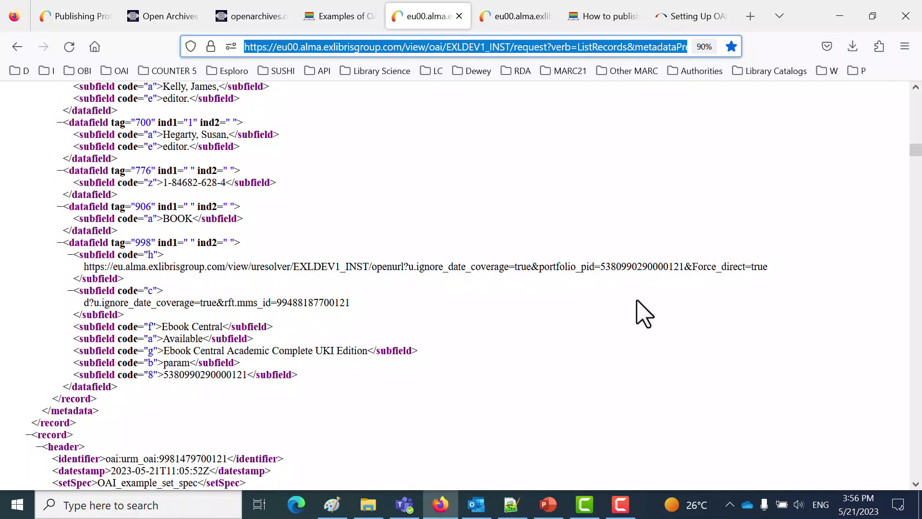
left_click(310, 380)
left_click_drag(310, 380, 57, 242)
Step: Find the second record's two 998 datafields in the ListRecords response and highlight them
scroll(566, 415, "down", 18)
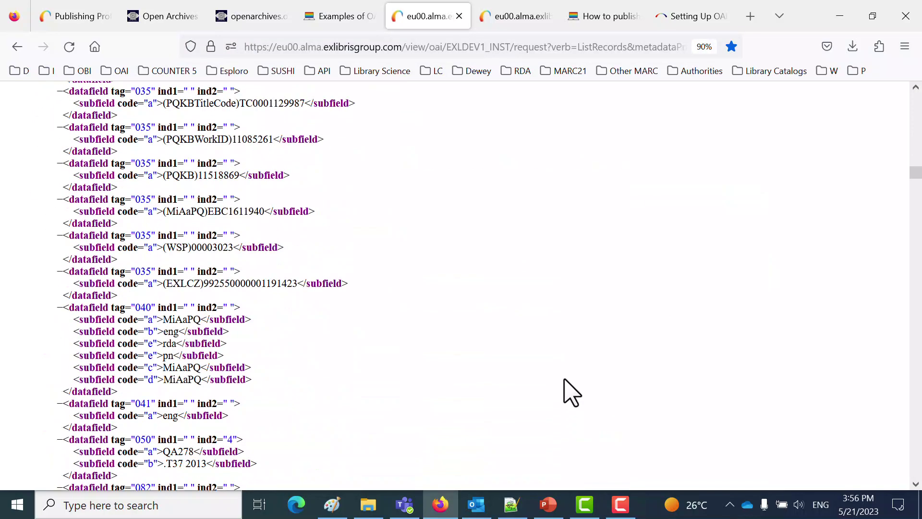
scroll(570, 391, "down", 15)
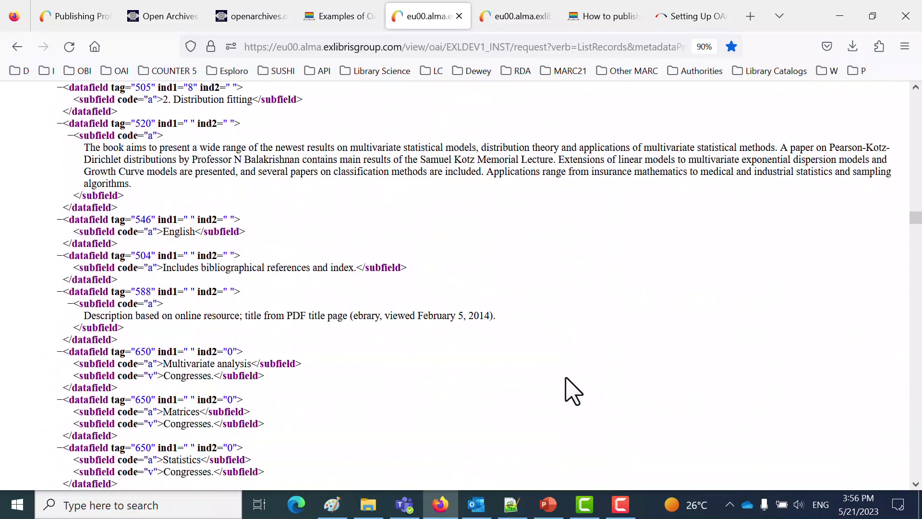
scroll(570, 391, "down", 15)
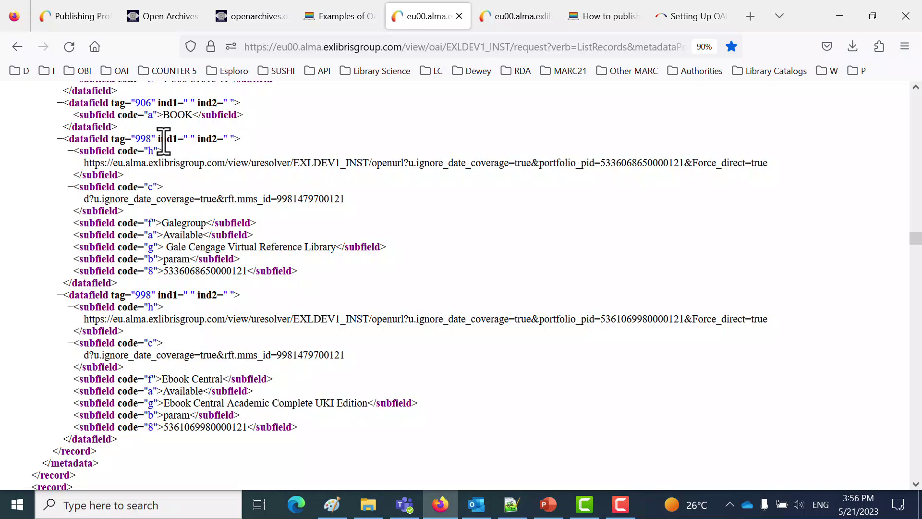
left_click_drag(175, 446, 9, 154)
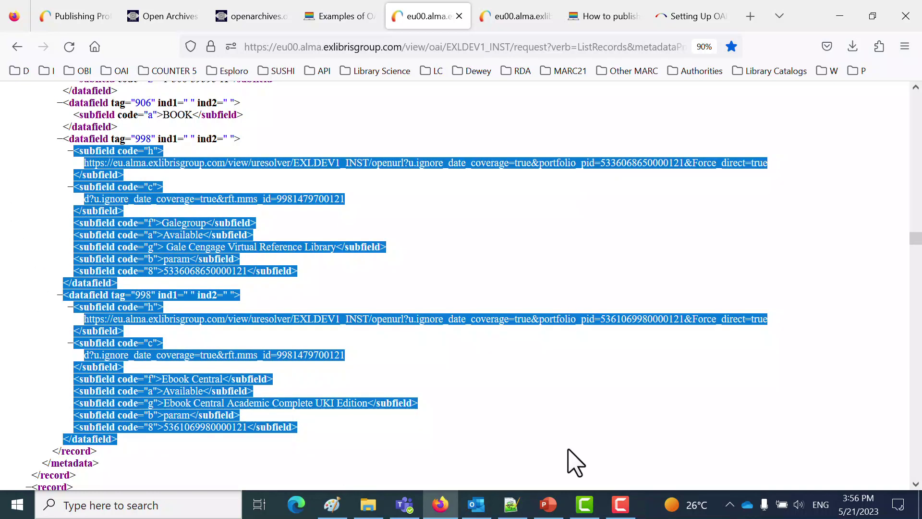
Step: Find the third record's 852 datafield in the ListRecords response and highlight its library and location values
scroll(556, 416, "down", 5)
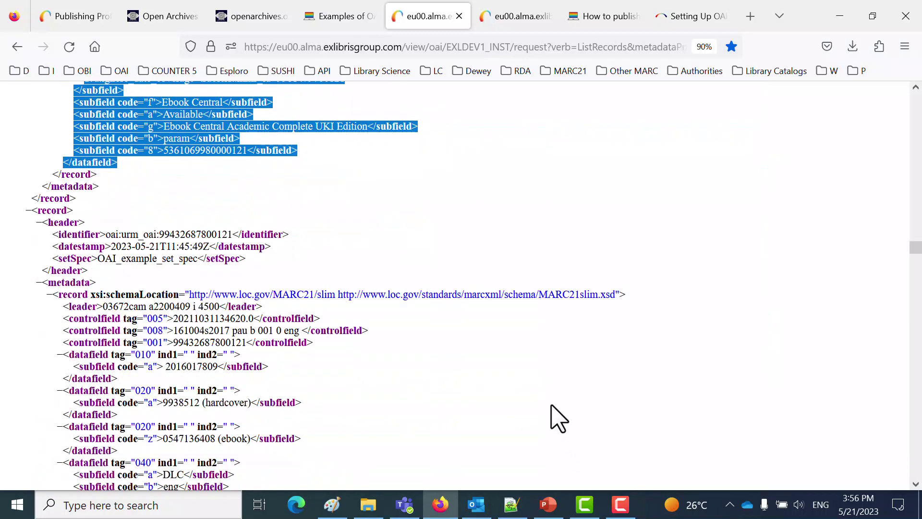
scroll(557, 418, "down", 1)
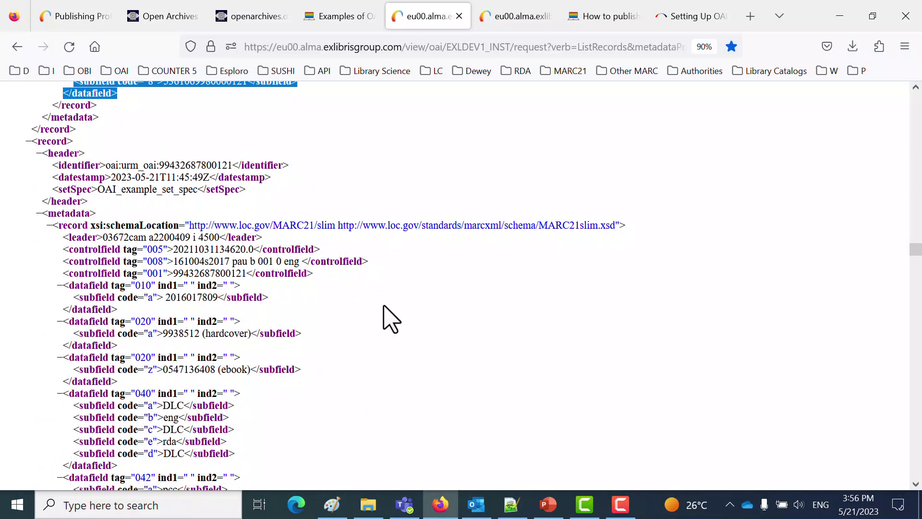
scroll(388, 322, "down", 15)
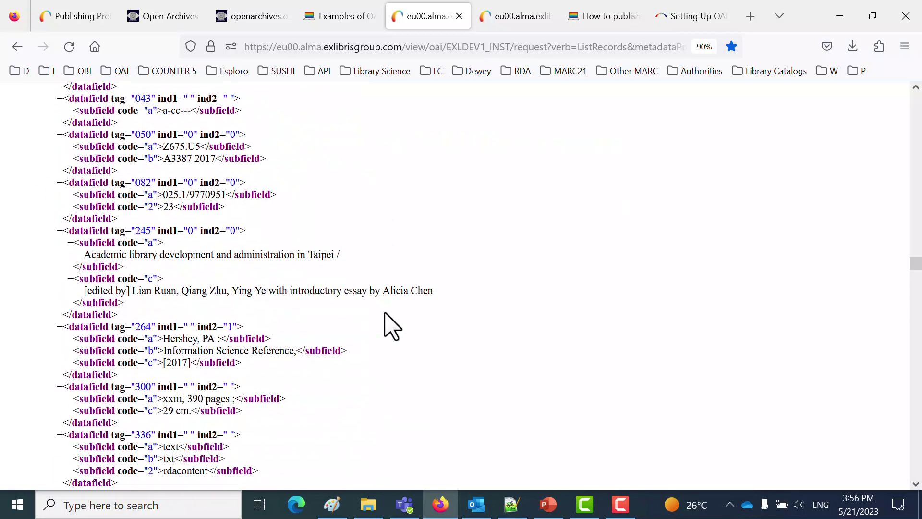
scroll(388, 323, "down", 8)
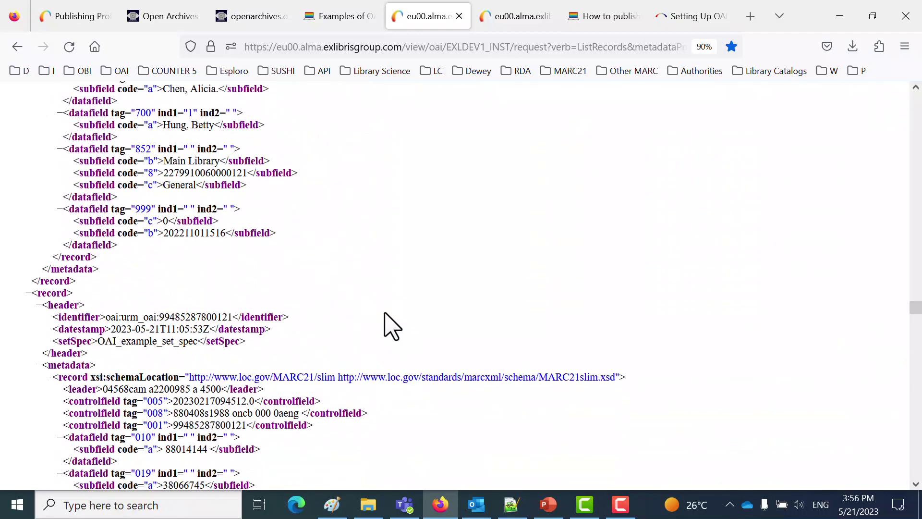
scroll(230, 190, "up", 2)
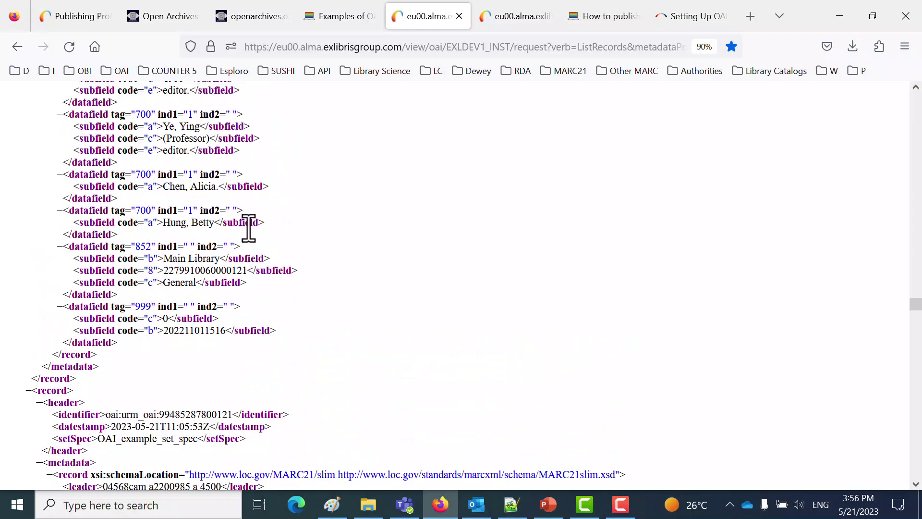
double_click(203, 258)
double_click(185, 282)
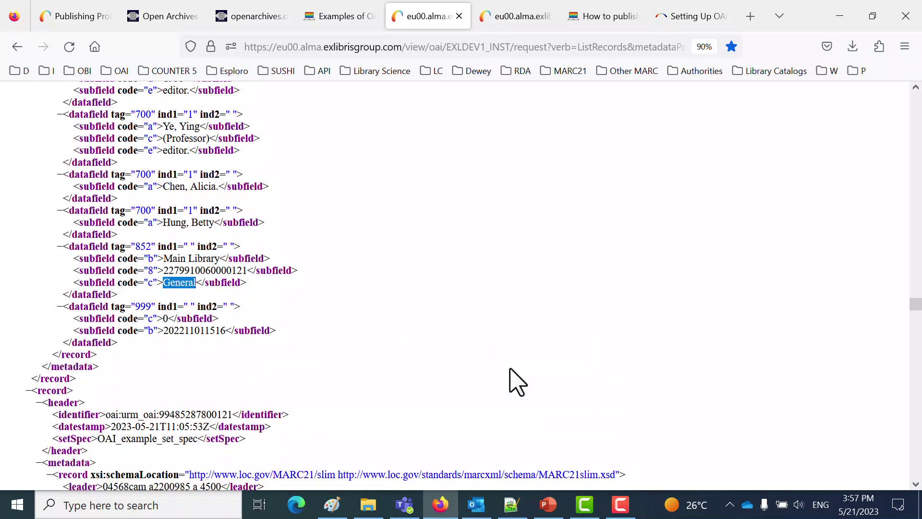
Step: Set the until date in the date-range ListRecords URL to 2023-05-105T03:06:13Z and reload the response
scroll(518, 381, "up", 5)
scroll(517, 382, "down", 8)
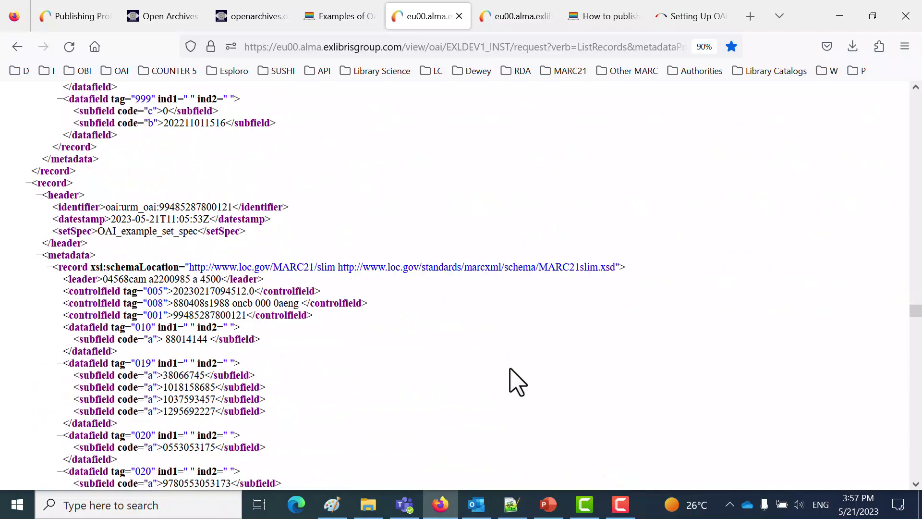
left_click(339, 12)
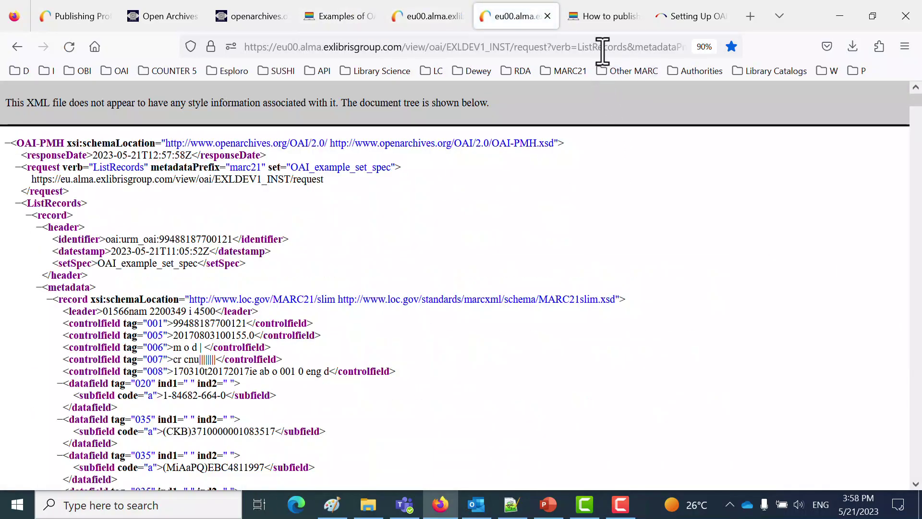
left_click_drag(601, 50, 724, 45)
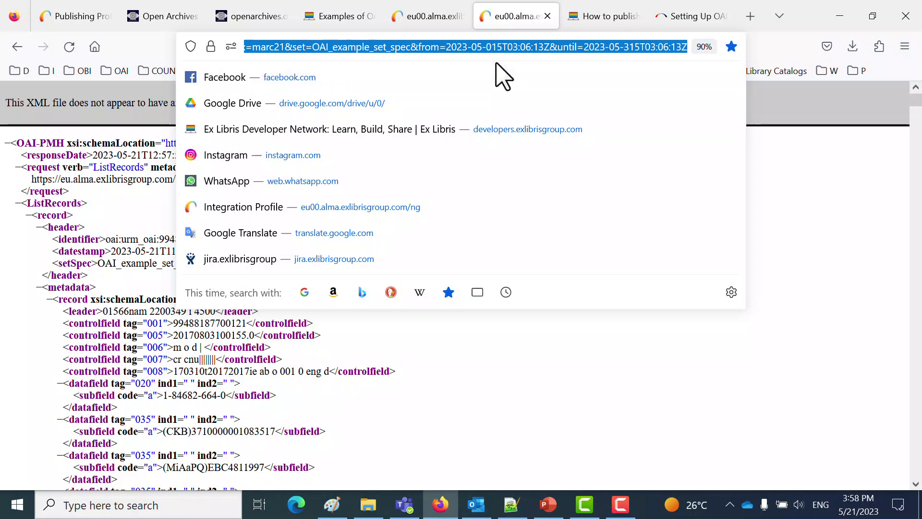
left_click(626, 47)
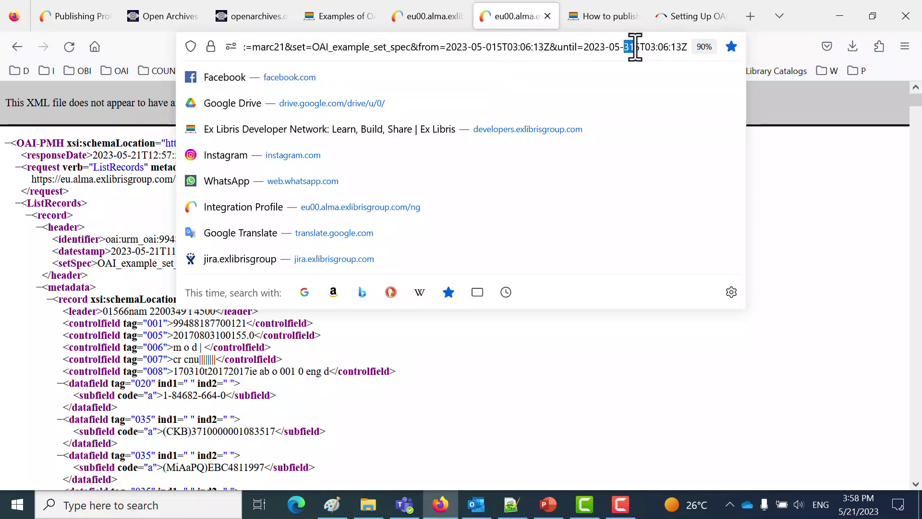
type("1")
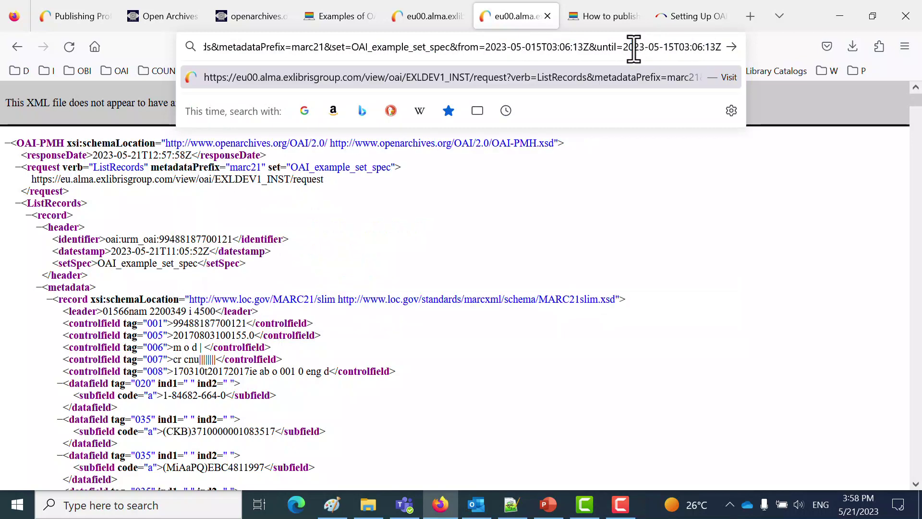
key("Return")
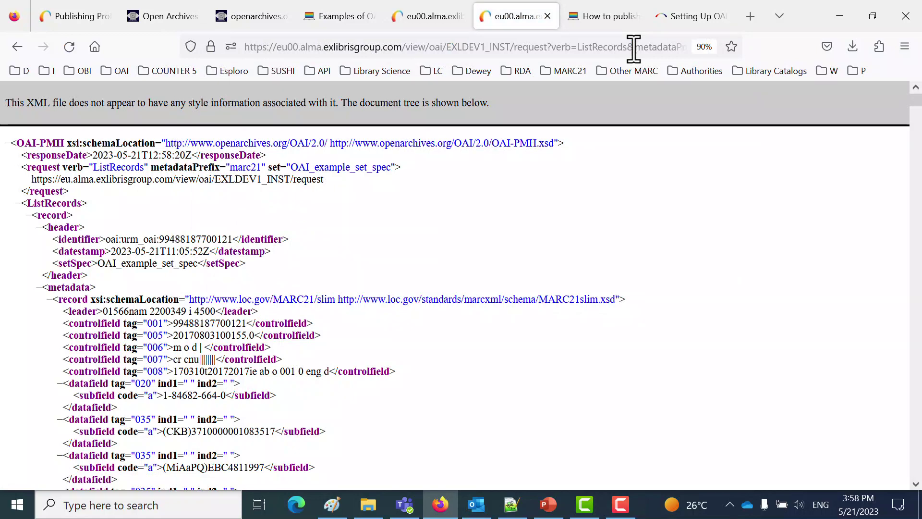
Step: Set the year to 2022 in both the from and until dates of the ListRecords URL and run the query
left_click(634, 46)
left_click(665, 47)
left_click_drag(665, 47, 714, 45)
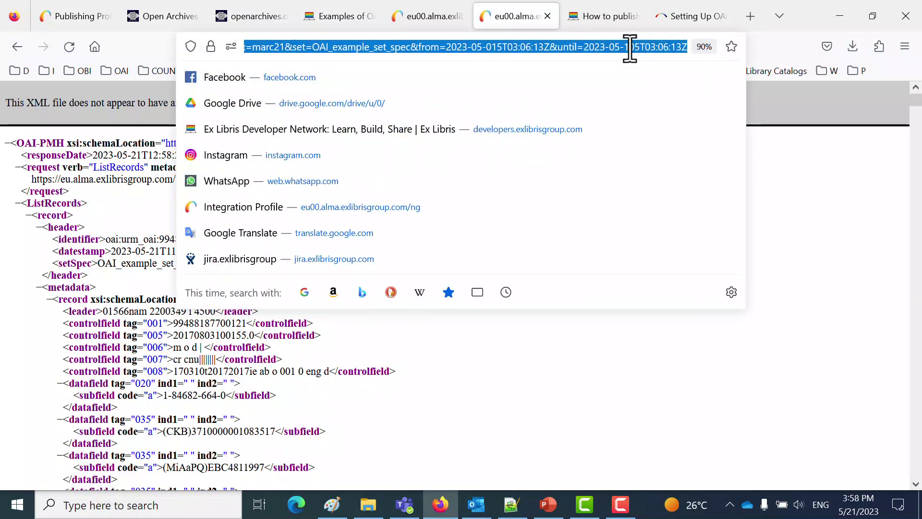
left_click(499, 46)
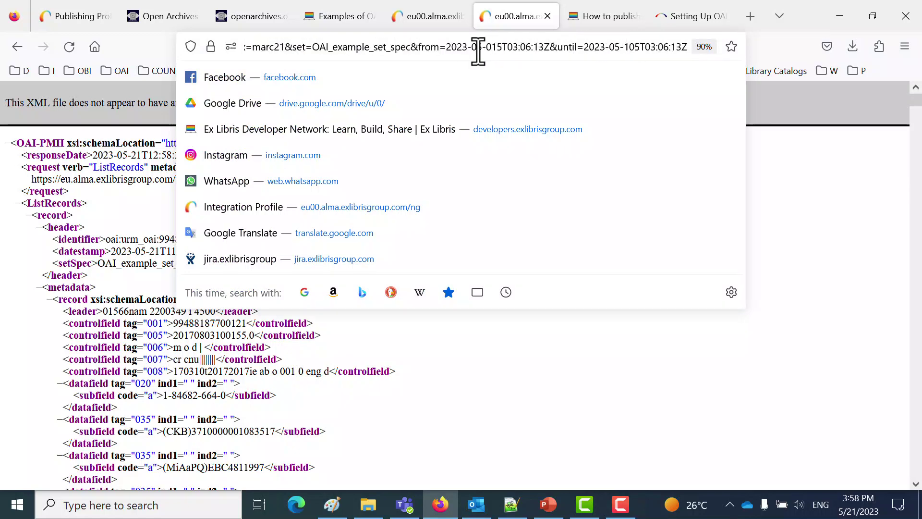
type("22")
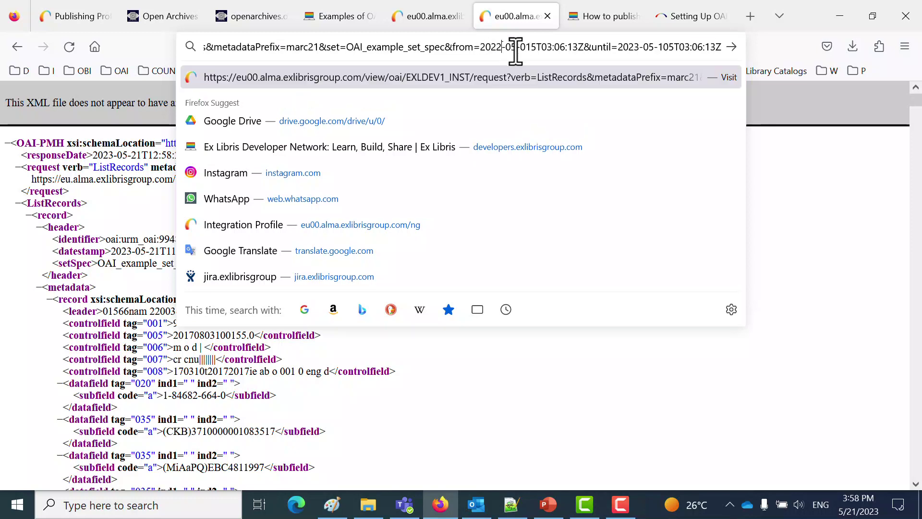
key("BackSpace")
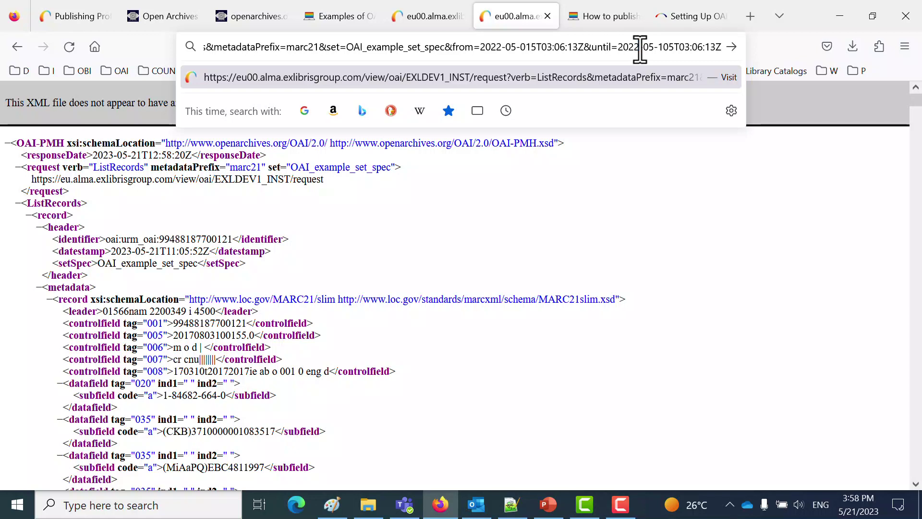
key("Return")
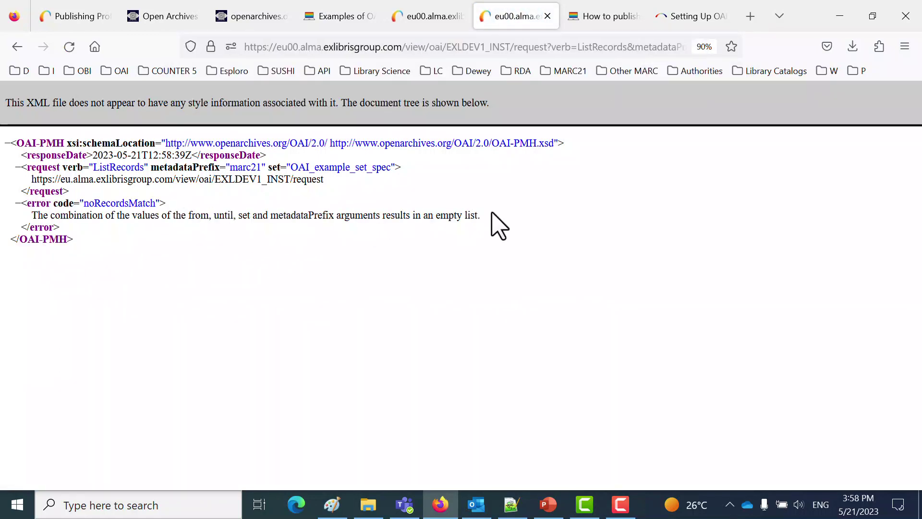
Step: Return to the previous ListRecords response, highlight the first record's datestamp, and examine its 998 datafield
left_click(17, 46)
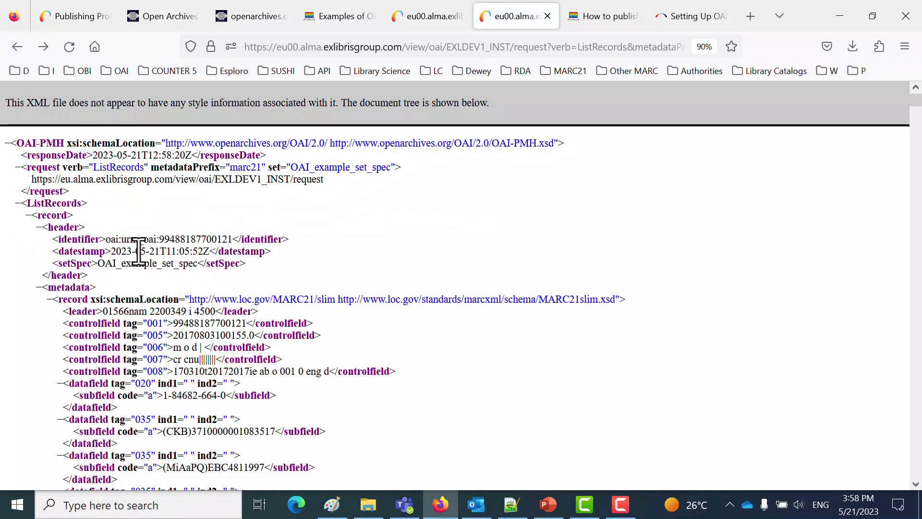
left_click_drag(142, 251, 209, 251)
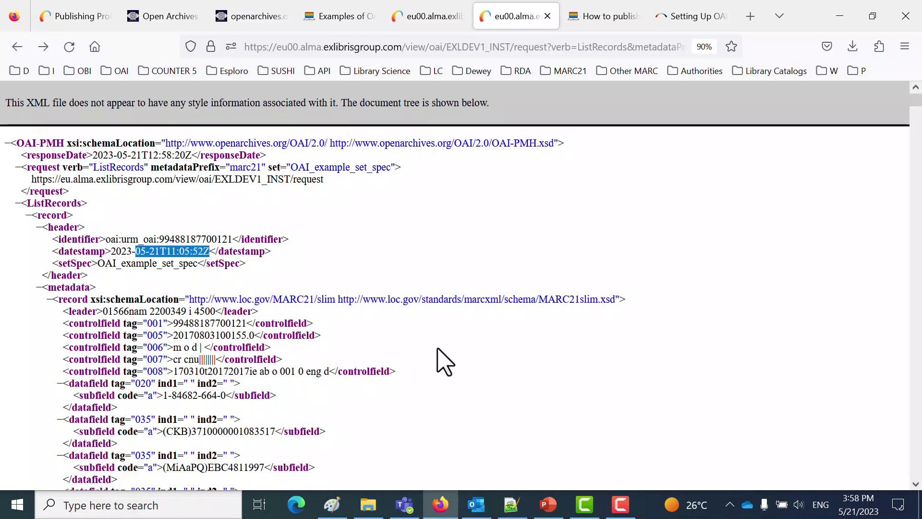
scroll(473, 415, "down", 4)
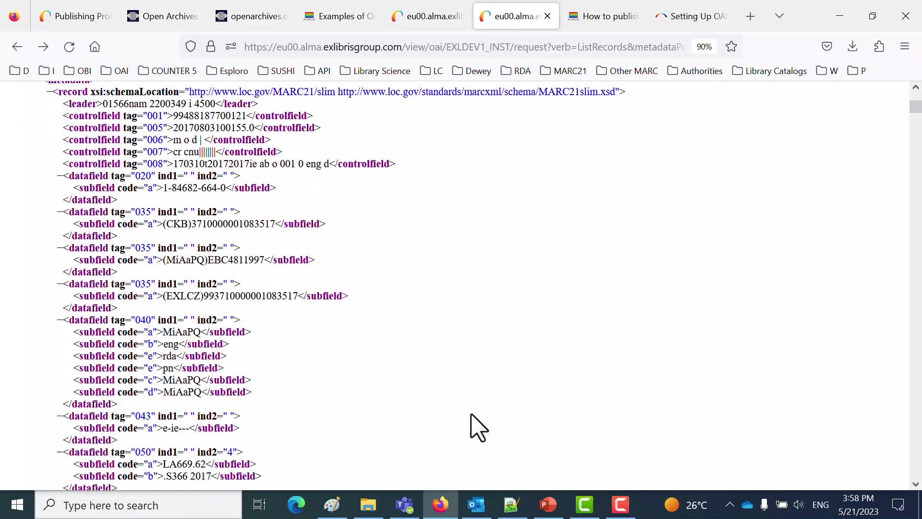
scroll(478, 427, "down", 10)
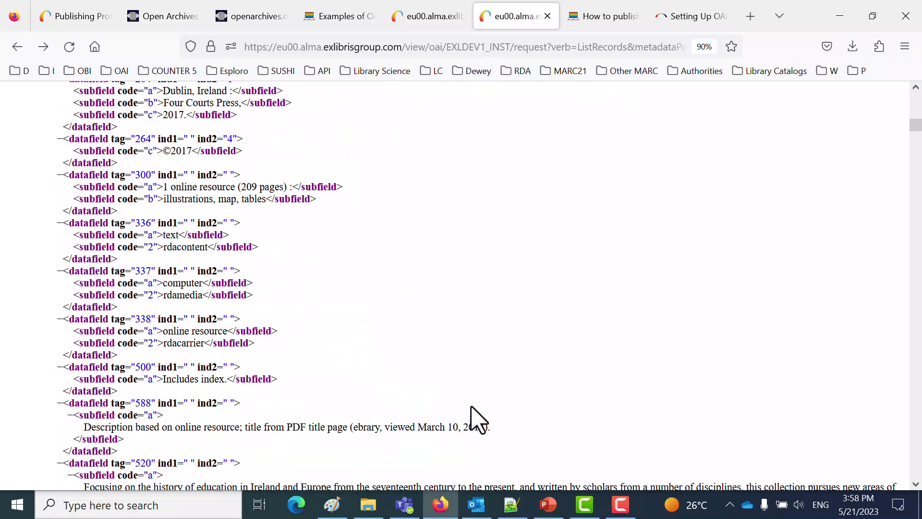
scroll(478, 419, "down", 4)
scroll(477, 418, "down", 5)
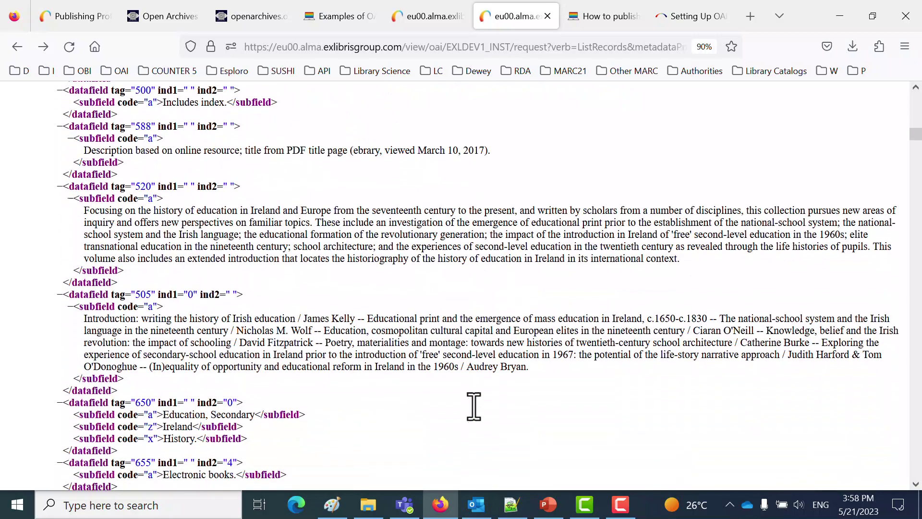
scroll(477, 428, "down", 4)
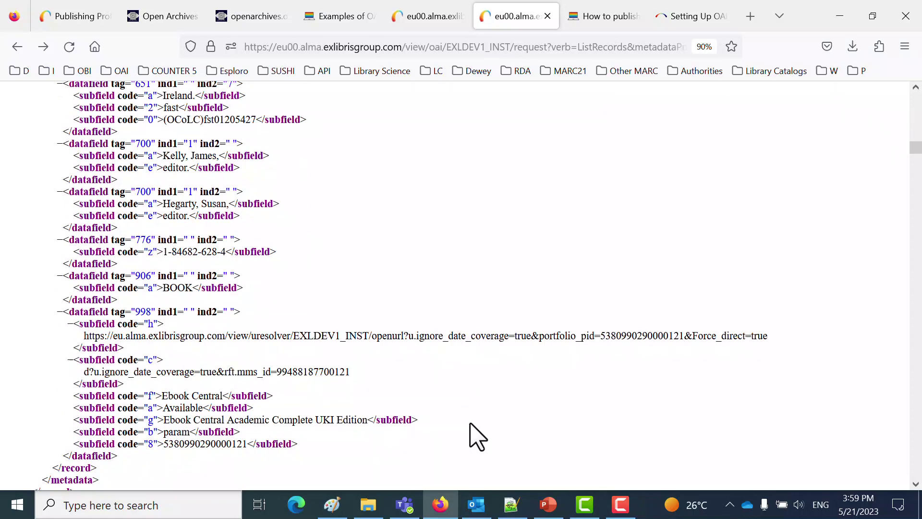
Step: Copy the MMS ID from the first record's 001 controlfield in the ListRecords response
scroll(478, 437, "up", 20)
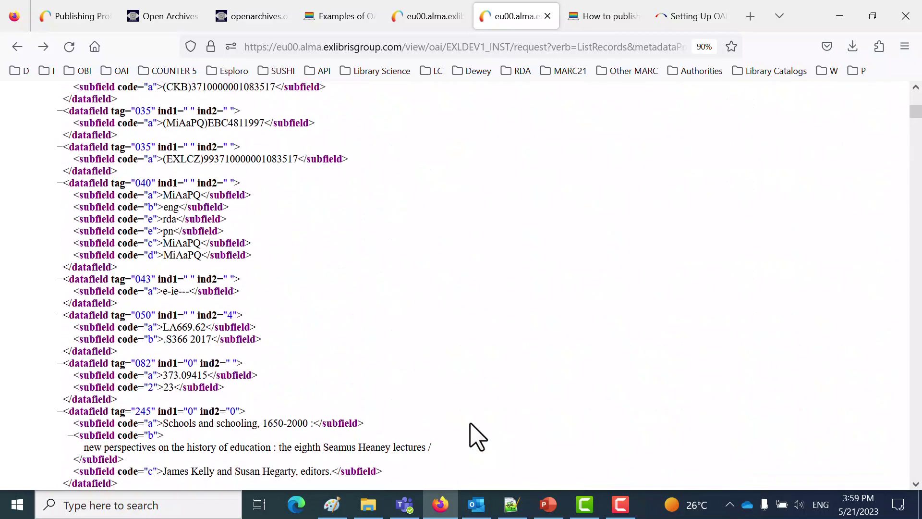
scroll(478, 437, "up", 5)
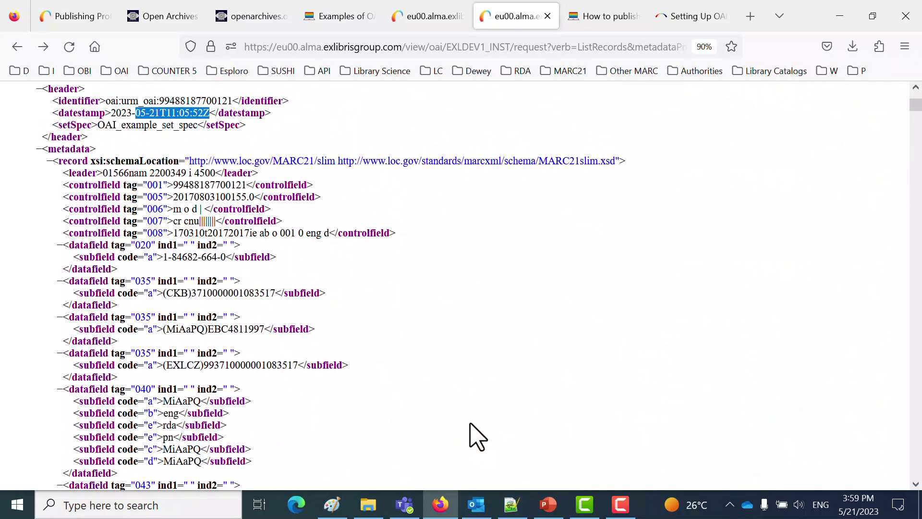
double_click(213, 185)
key("ctrl+c")
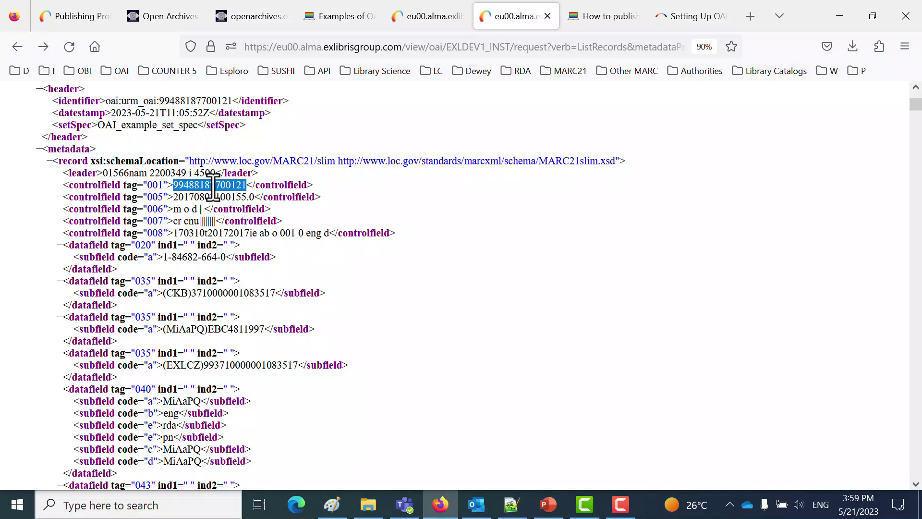
left_click(48, 16)
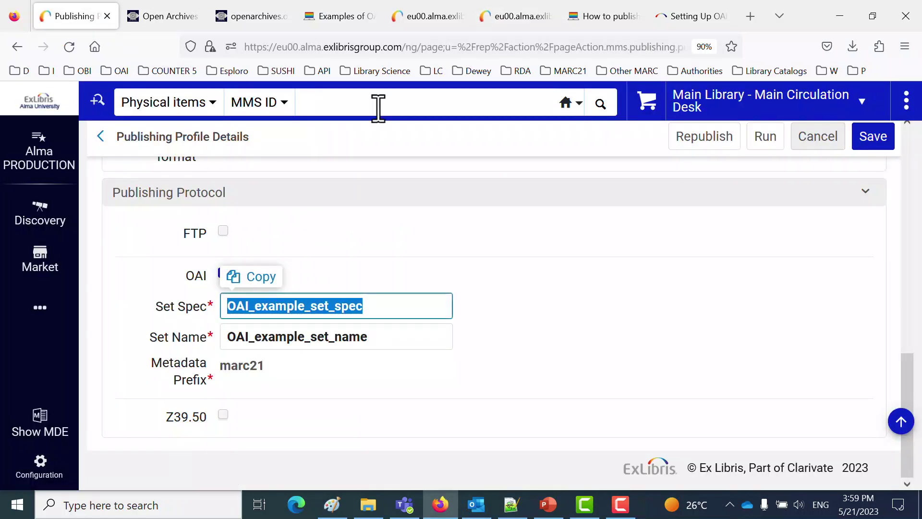
left_click(175, 116)
left_click(173, 154)
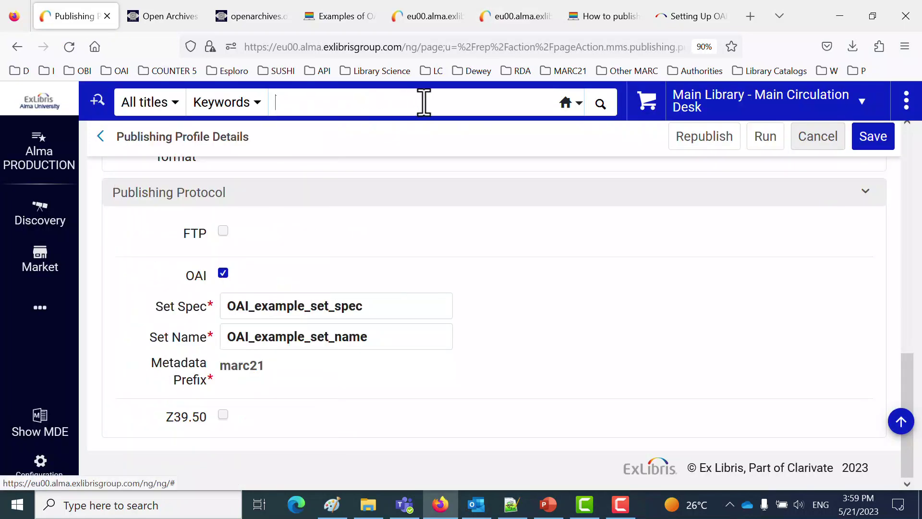
left_click(425, 102)
key("ctrl+v")
key("Return")
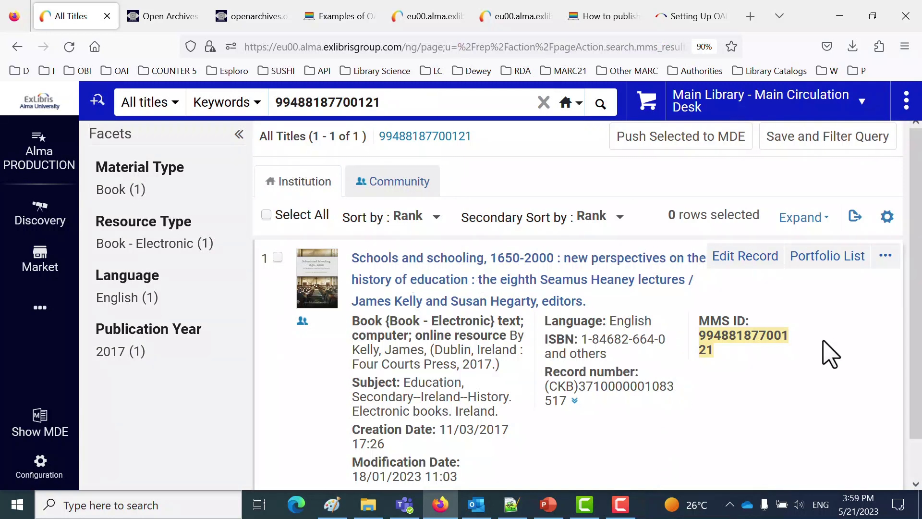
Step: Open the electronic portfolio of "Schools and schooling, 1650-2000" from its portfolio list in the portfolio editor
left_click(888, 261)
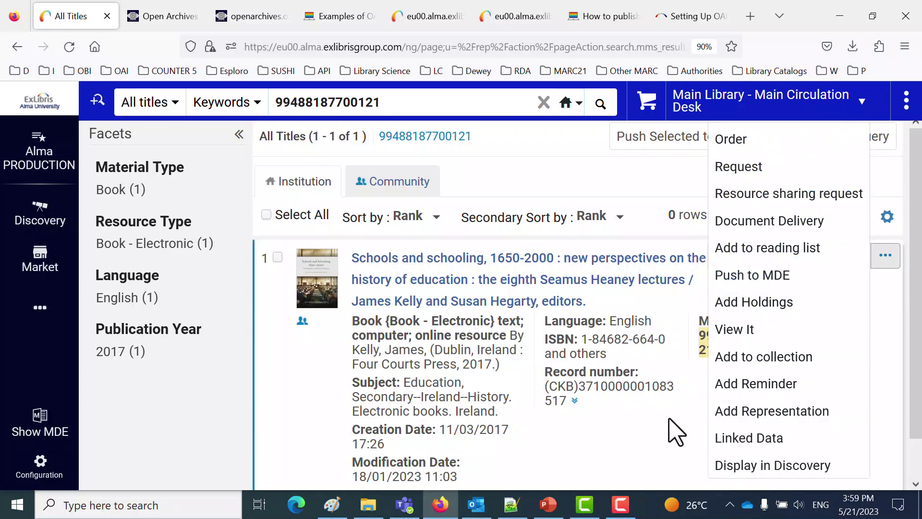
left_click(664, 438)
left_click(821, 264)
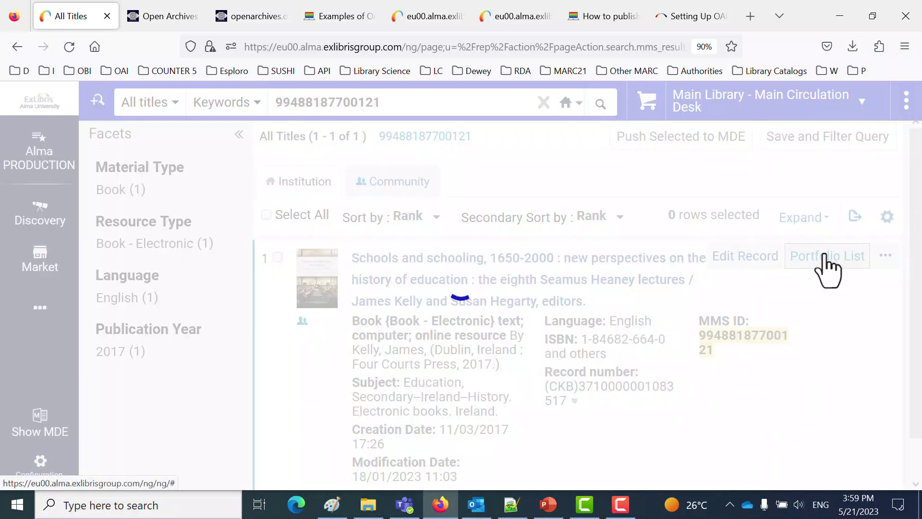
left_click(795, 280)
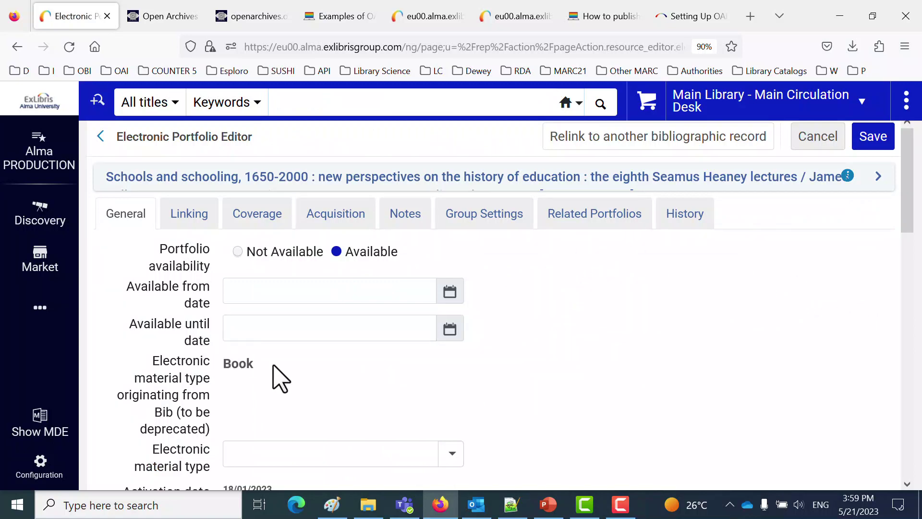
Step: Highlight the portfolio's electronic collection interface name and review its other general details
scroll(260, 351, "down", 6)
scroll(250, 323, "up", 4)
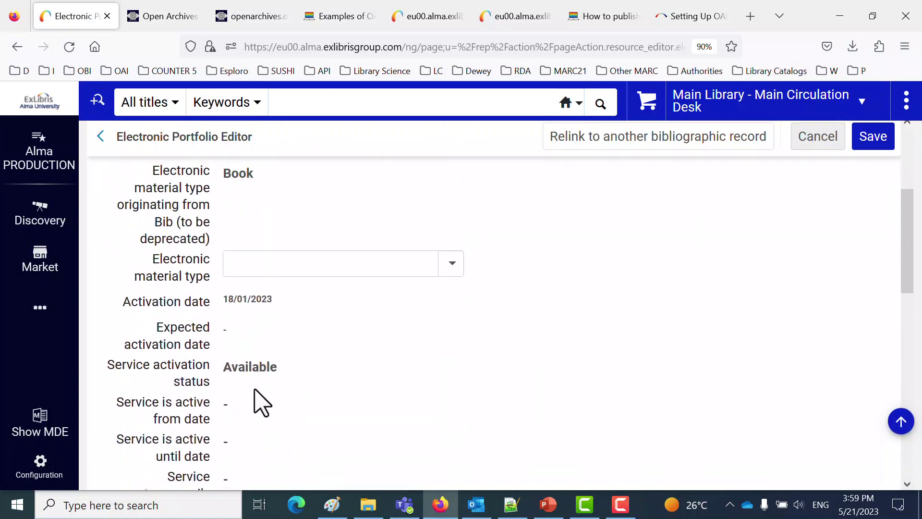
scroll(253, 373, "down", 6)
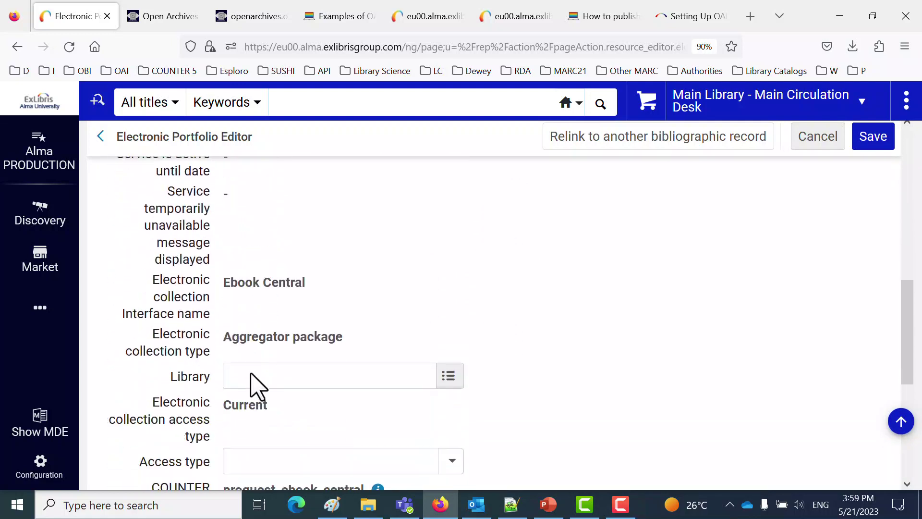
left_click_drag(228, 282, 305, 283)
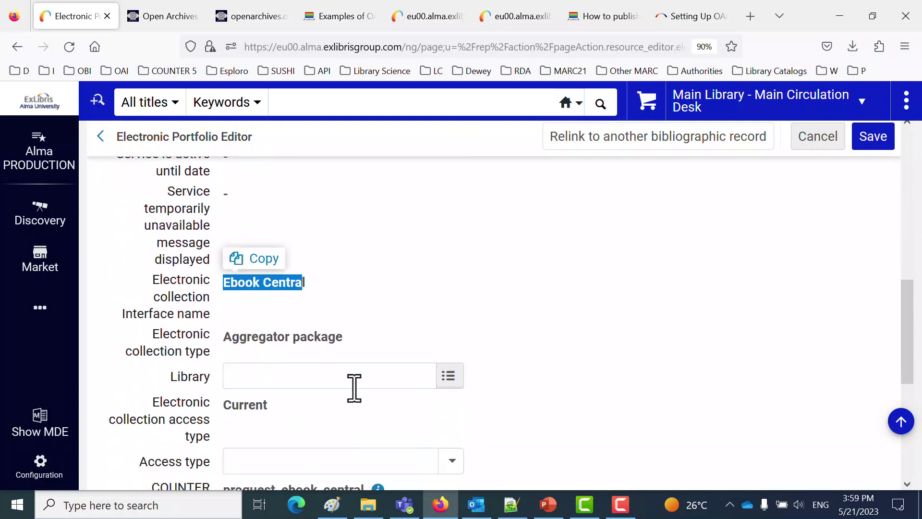
scroll(360, 401, "down", 4)
scroll(360, 401, "down", 2)
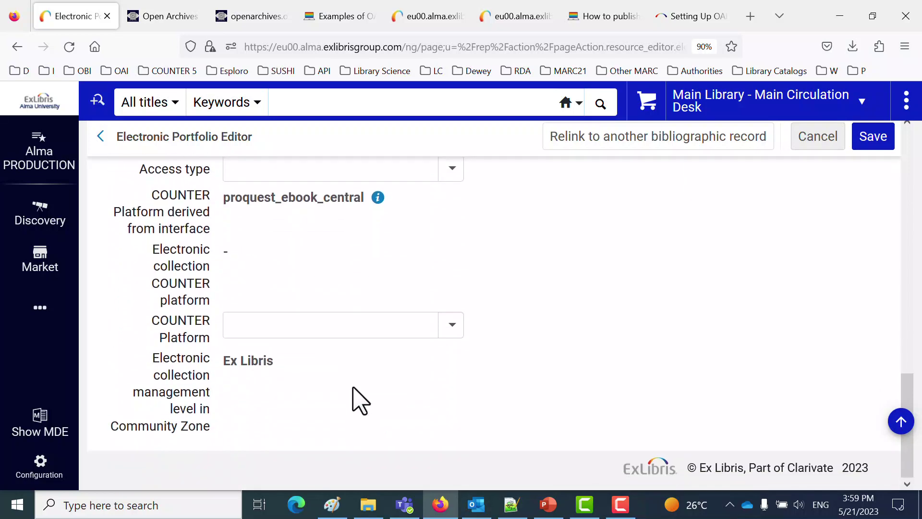
scroll(360, 401, "up", 12)
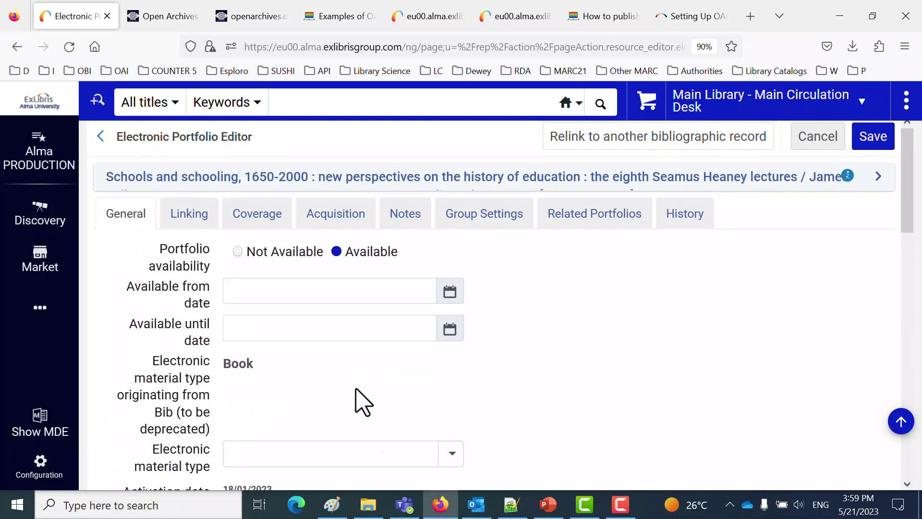
Step: Examine the portfolio's linking information, including its parser and parser parameters
left_click(188, 219)
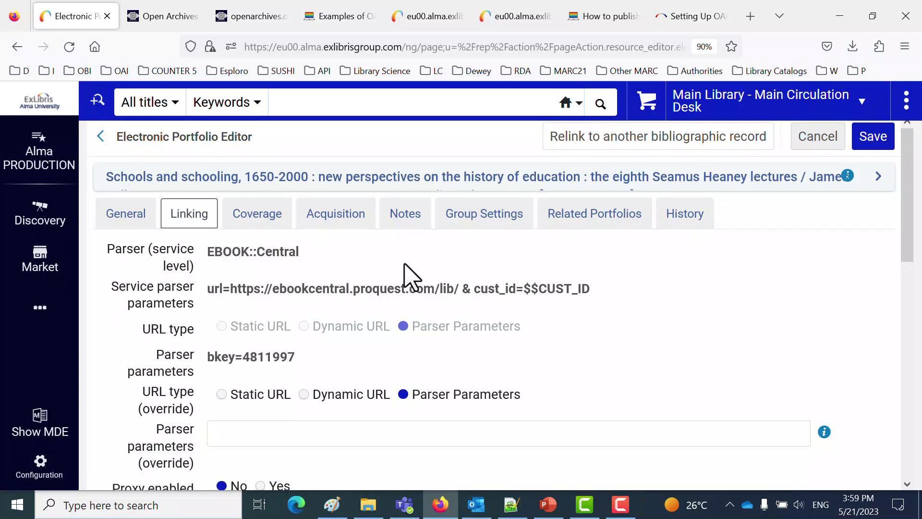
left_click_drag(404, 263, 120, 56)
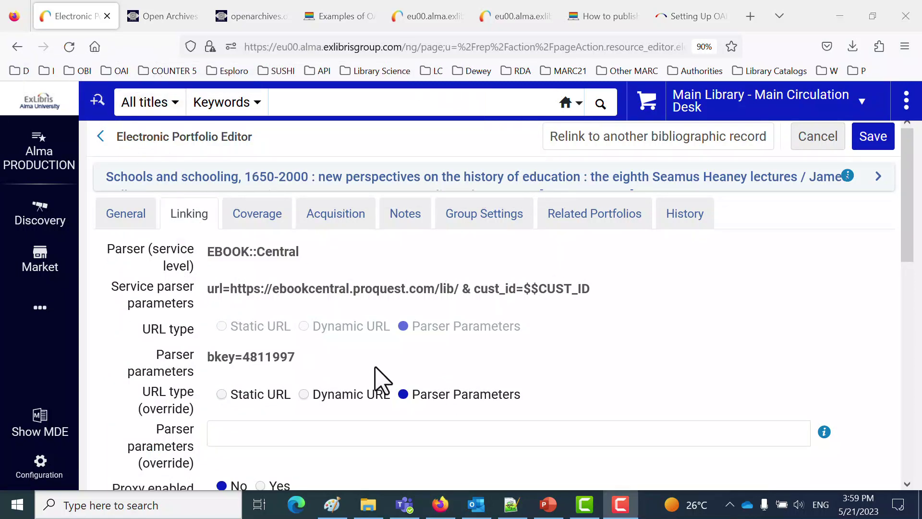
scroll(471, 404, "down", 2)
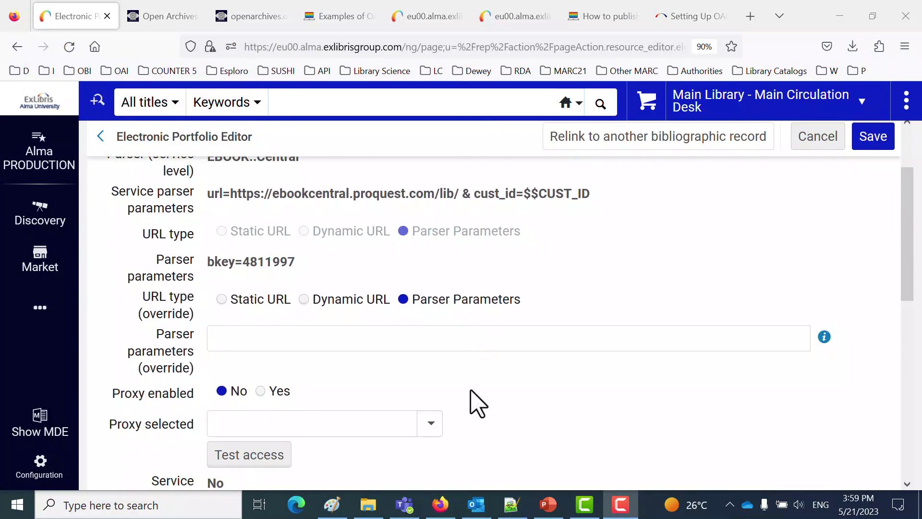
left_click(527, 16)
scroll(521, 283, "down", 10)
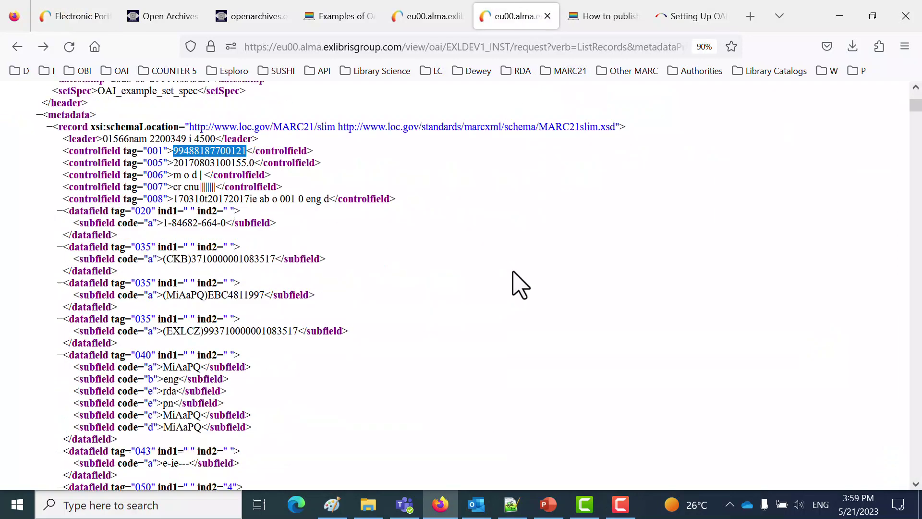
scroll(532, 291, "down", 8)
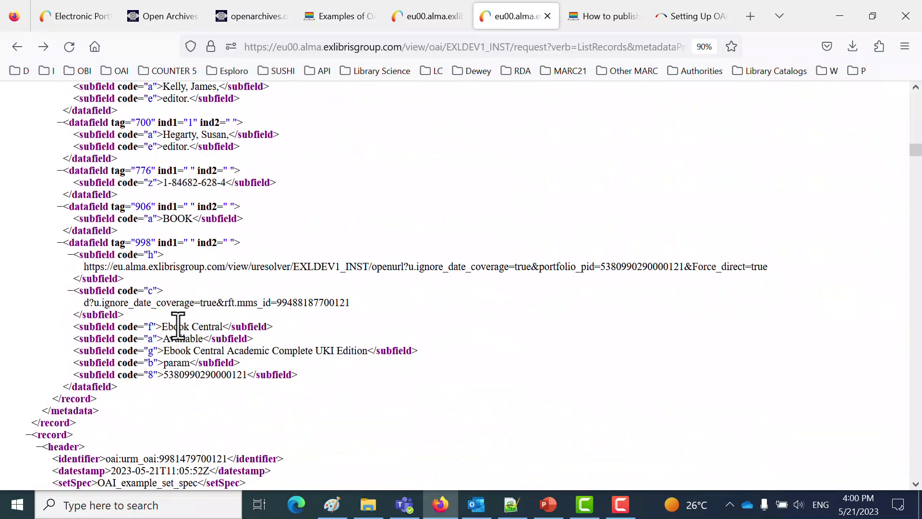
left_click_drag(168, 325, 387, 341)
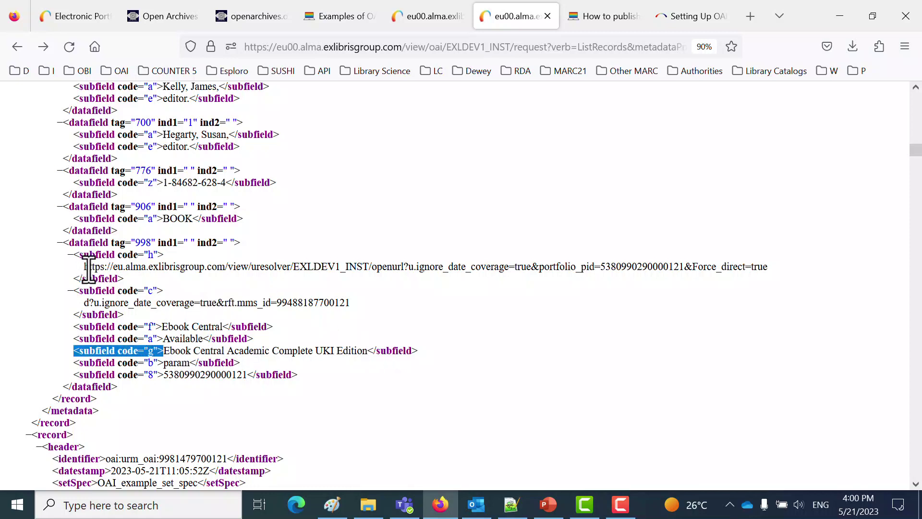
left_click_drag(85, 269, 806, 265)
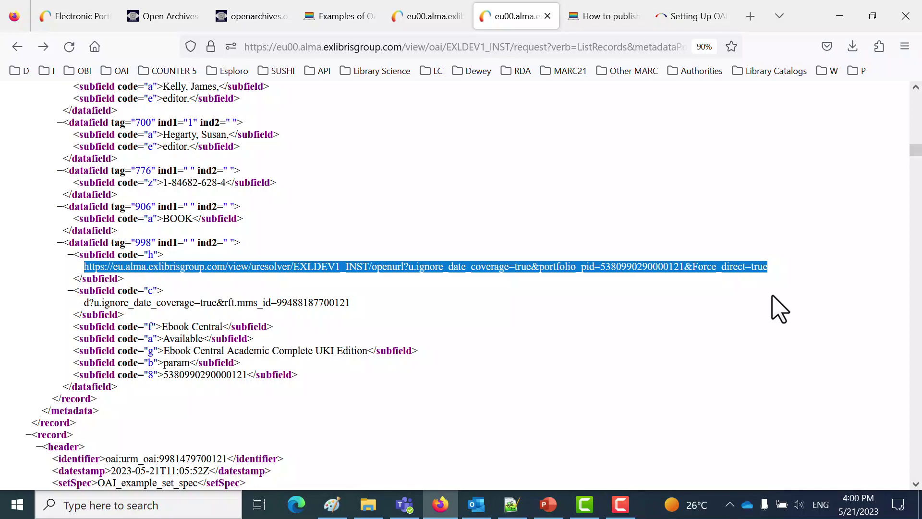
Step: Find the 852 and 999 fields of "Academic library development and administration in Taipei" in the OAI response, and return to Alma
scroll(779, 309, "down", 15)
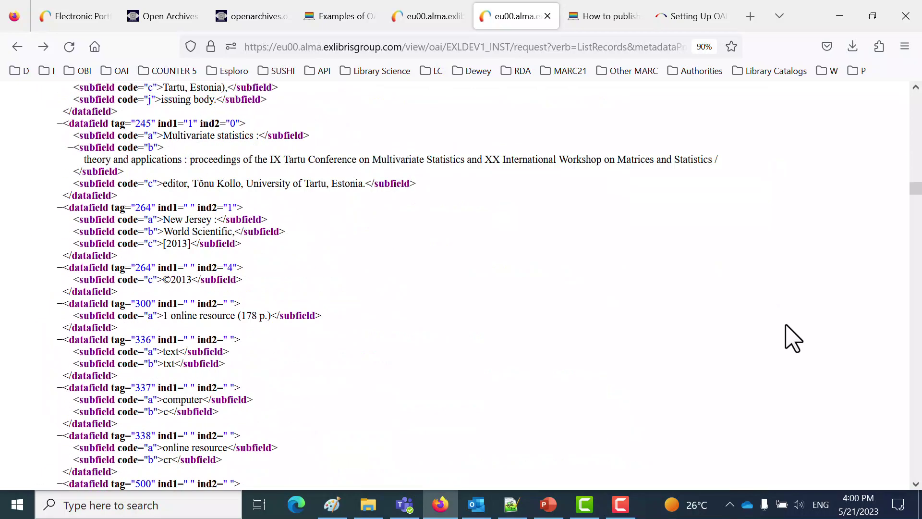
scroll(790, 336, "down", 20)
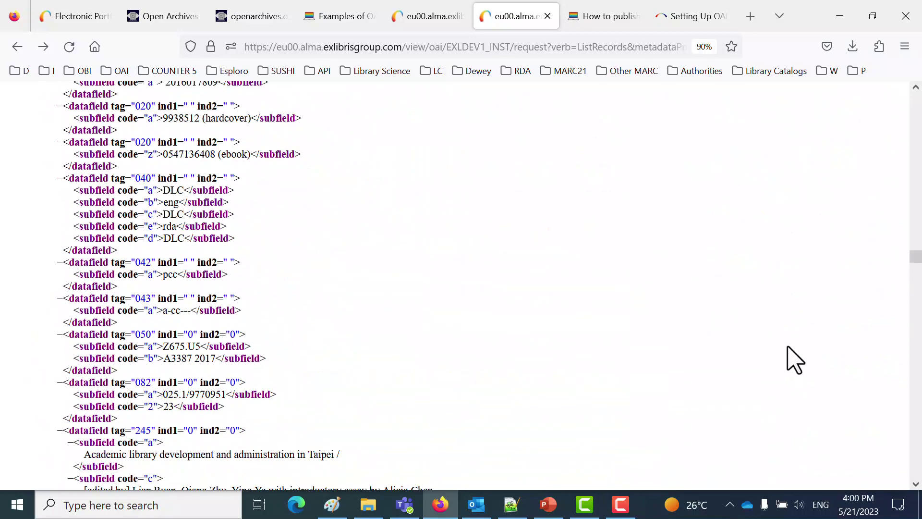
scroll(795, 369, "down", 15)
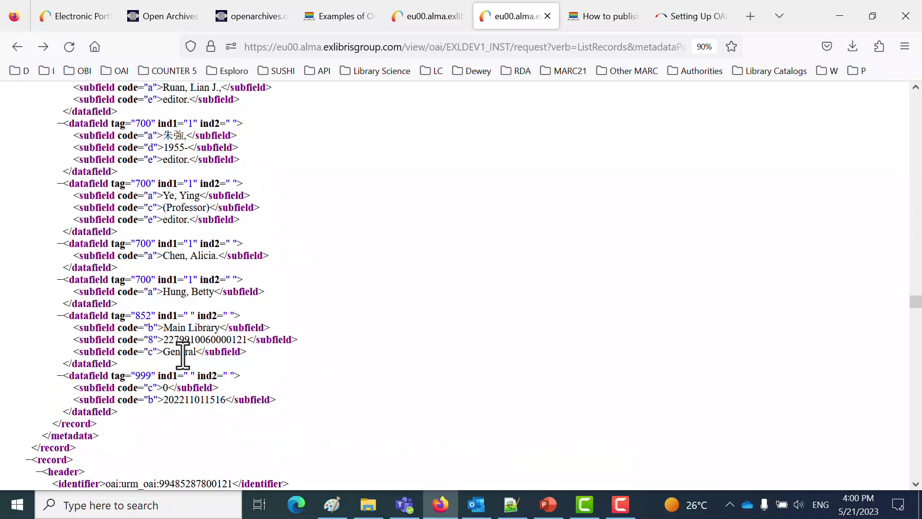
left_click(74, 16)
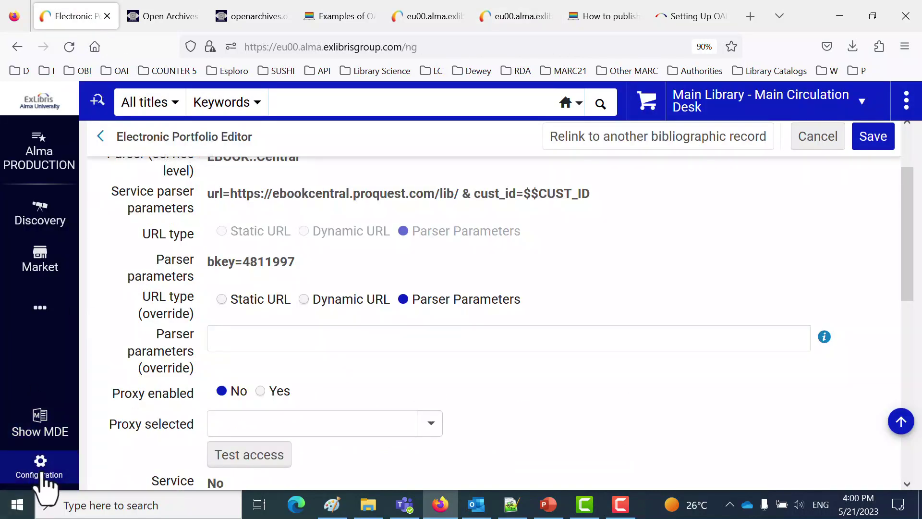
left_click(42, 475)
left_click(41, 313)
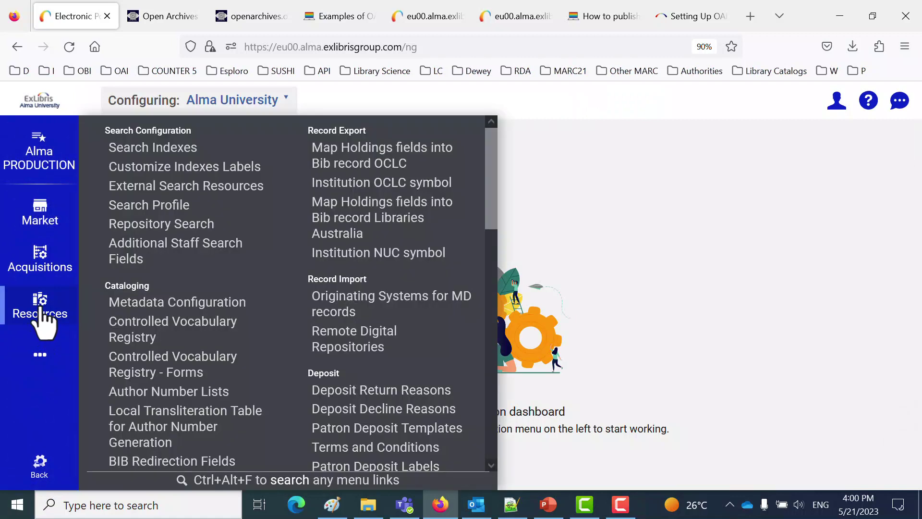
left_click(38, 478)
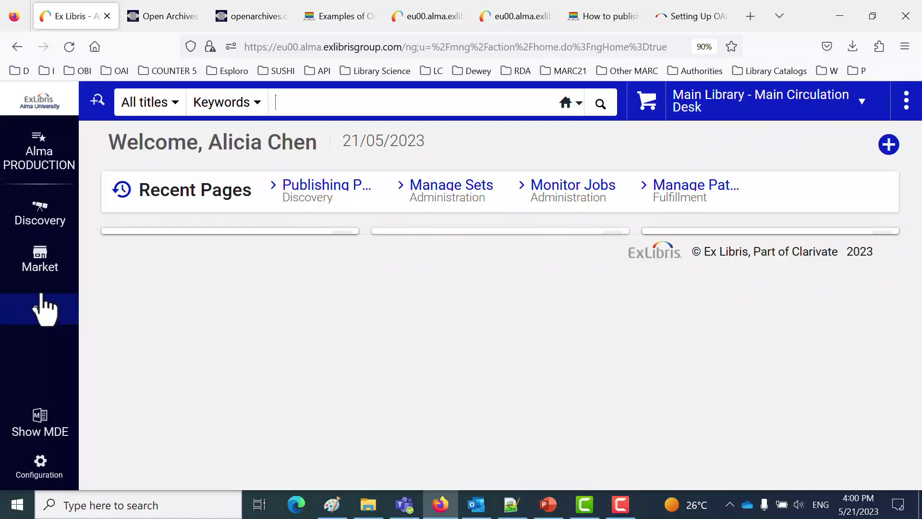
Step: Open the publishing profile "OAI with holdings information" for editing from the list of publishing profiles
left_click(41, 308)
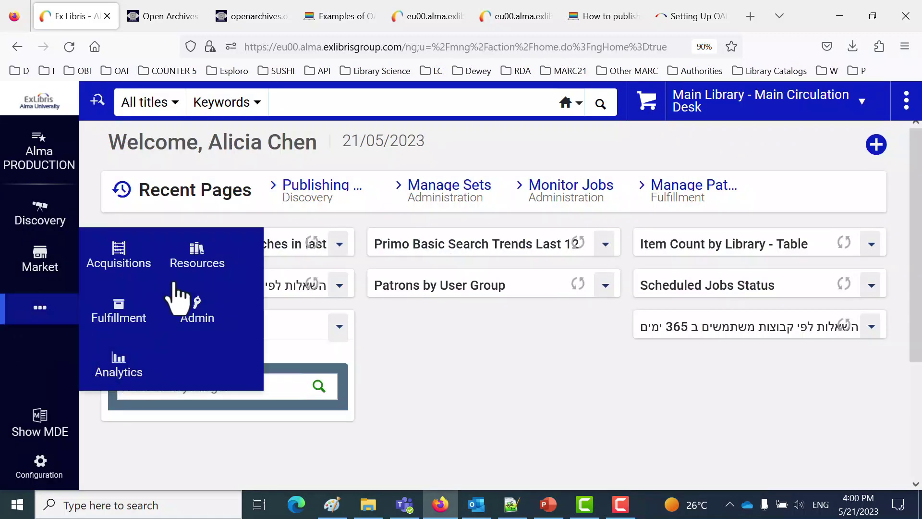
left_click(194, 260)
left_click(604, 331)
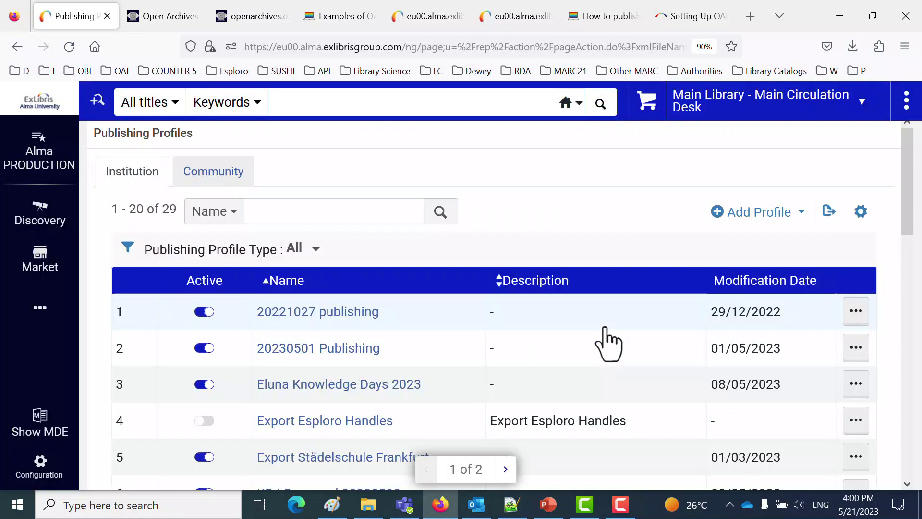
scroll(600, 356, "down", 2)
scroll(600, 362, "down", 2)
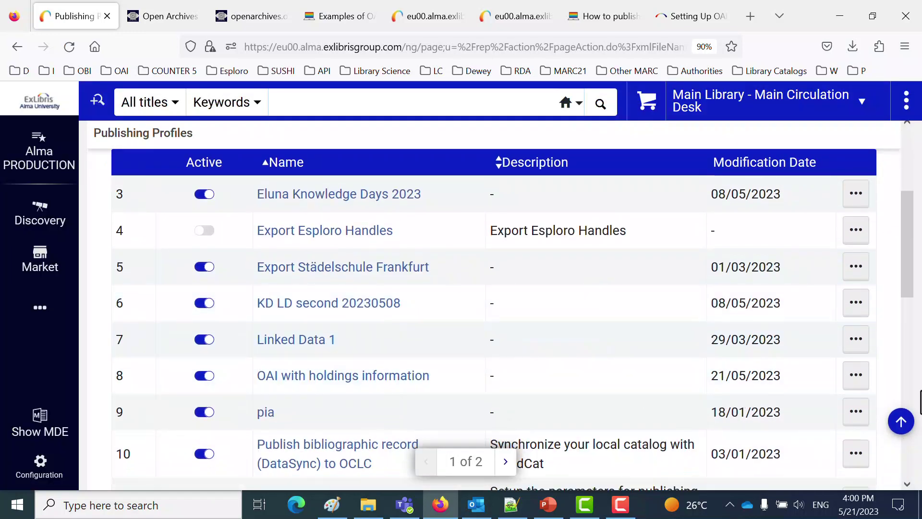
left_click(853, 380)
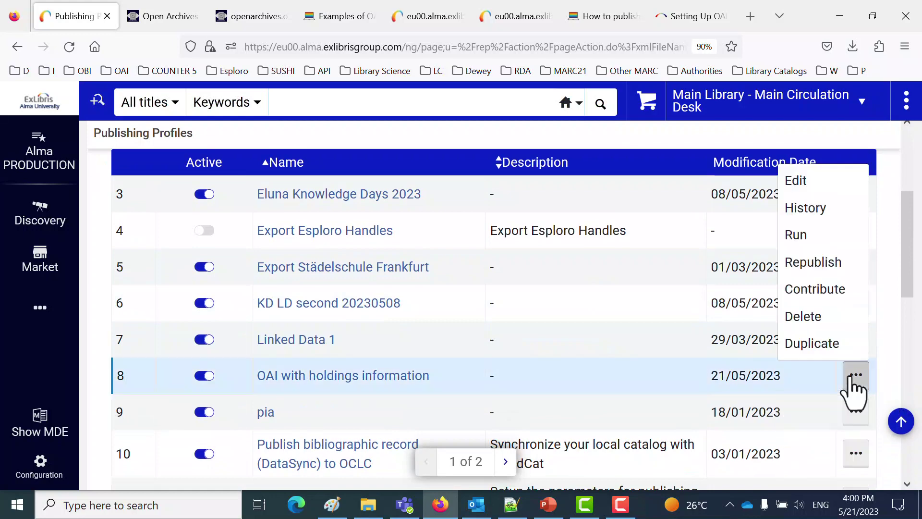
left_click(807, 183)
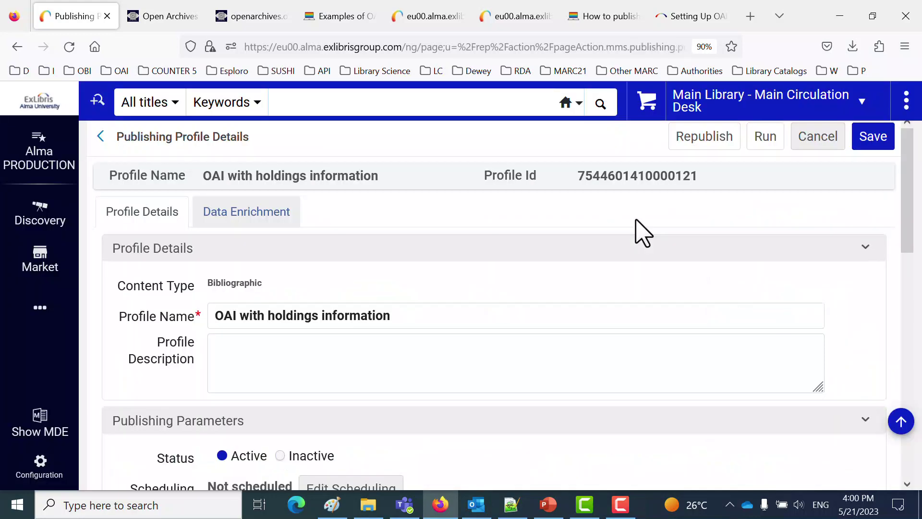
Step: Examine the additional holdings fields in the profile's data enrichment settings, including the library name and location name mappings
left_click(246, 223)
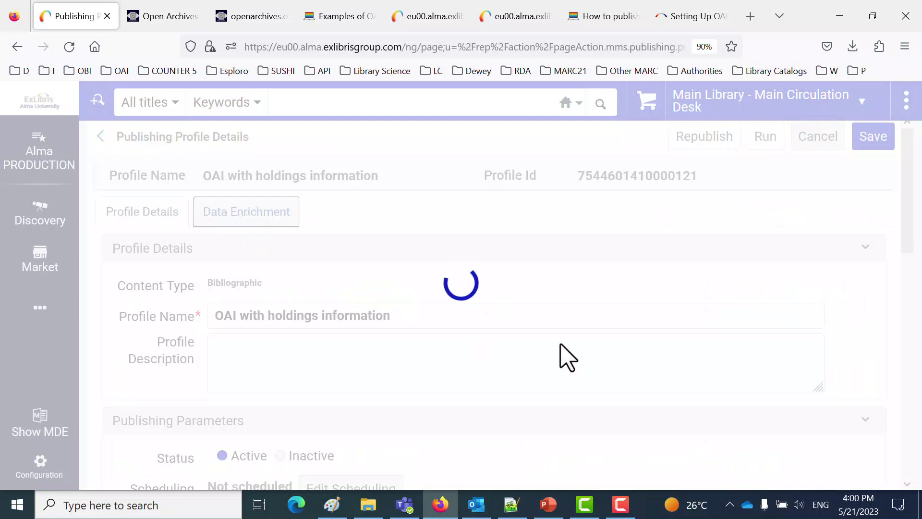
scroll(562, 355, "down", 15)
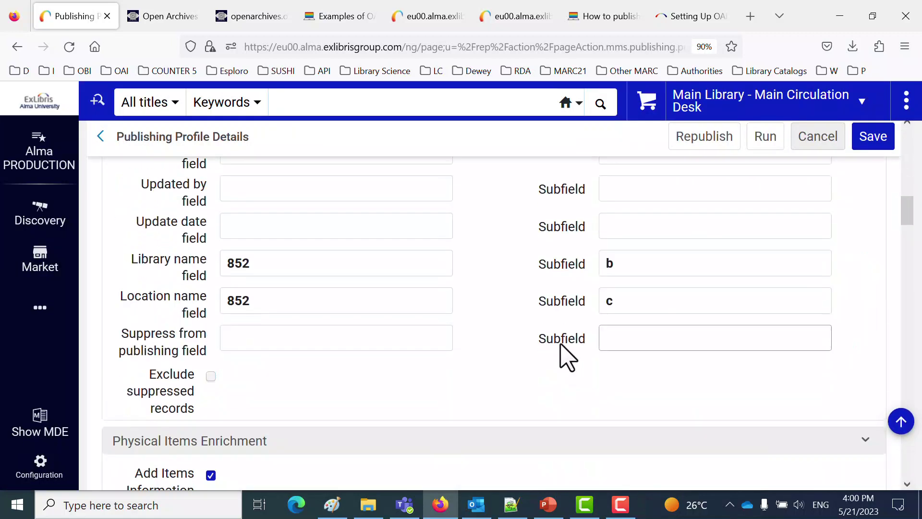
scroll(139, 344, "up", 4)
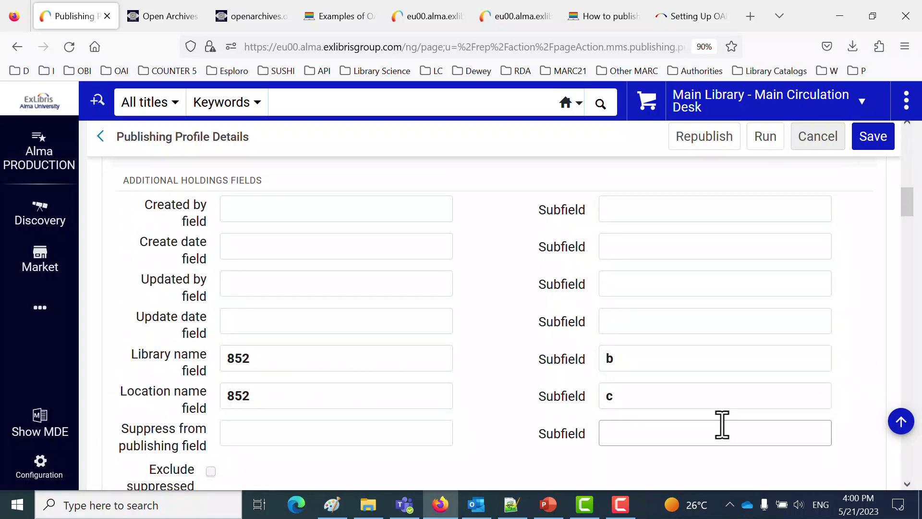
Step: Highlight the 852 library and location subfields and the 999 subfield b value of the Taipei title's OAI record
left_click(438, 25)
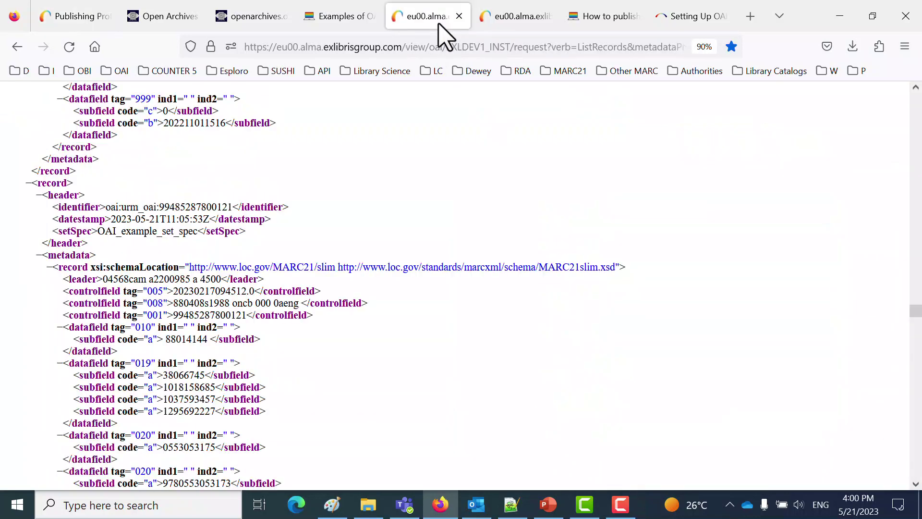
left_click(500, 24)
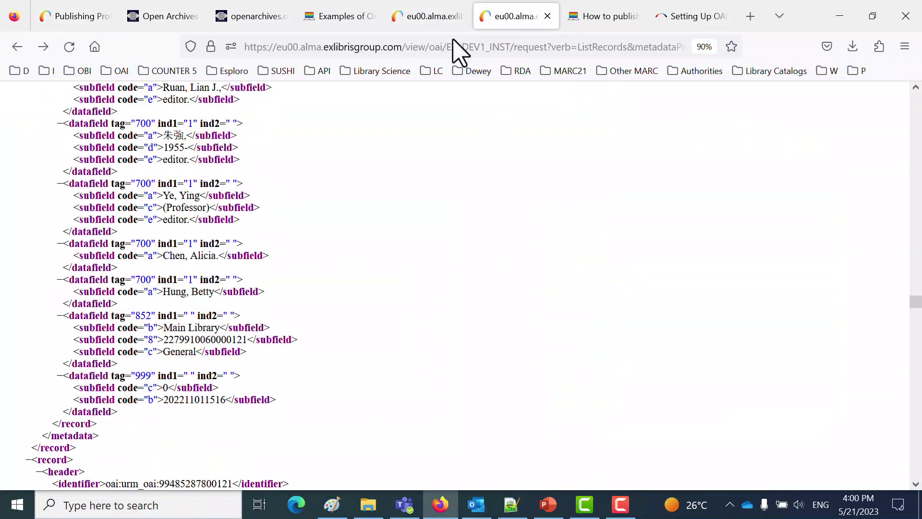
triple_click(181, 330)
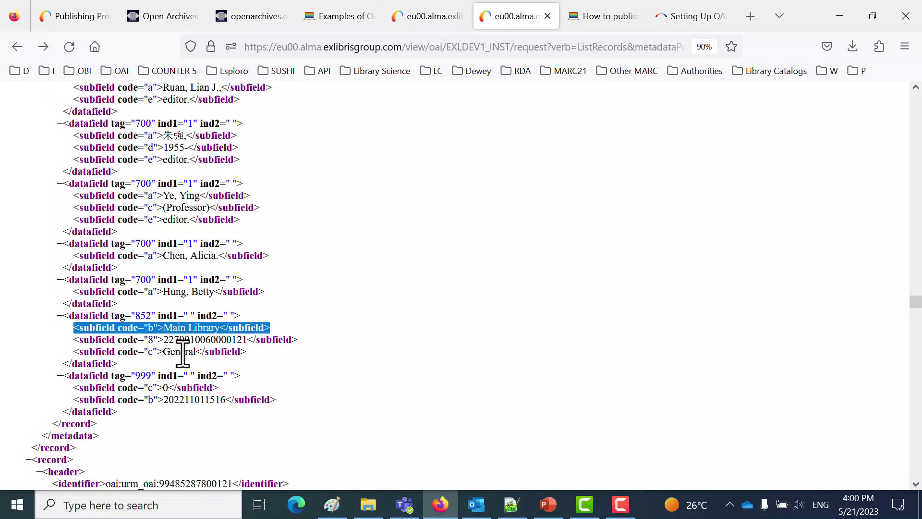
triple_click(183, 353)
double_click(188, 401)
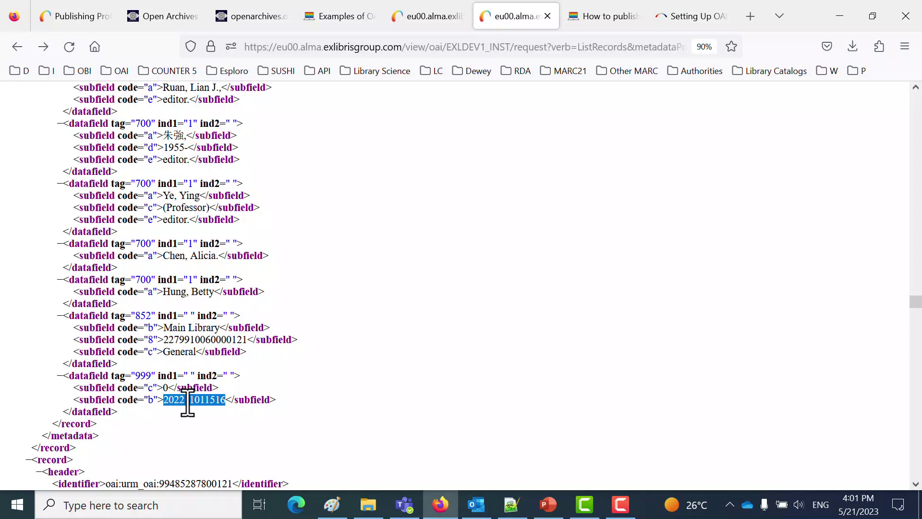
Step: Compare the profile's Physical Items Enrichment mappings for barcode and item status with the 999 subfields in the OAI record
left_click(60, 22)
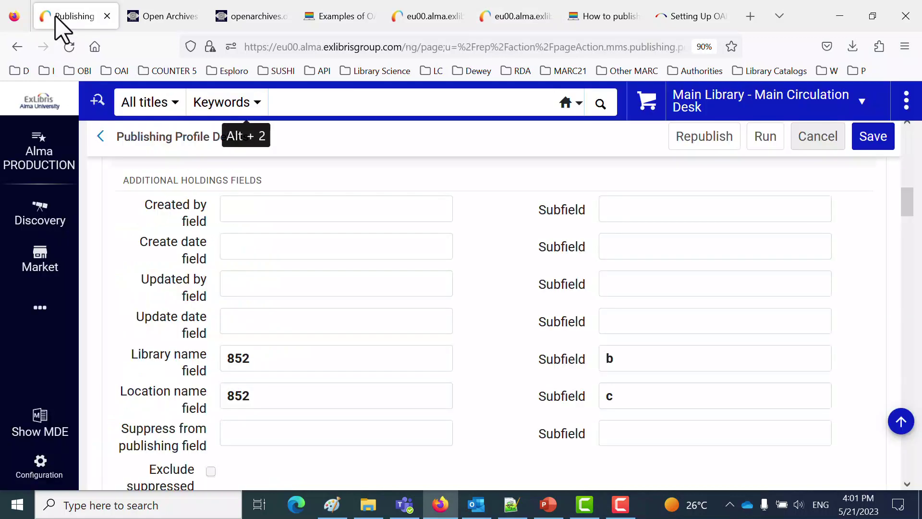
scroll(485, 368, "down", 5)
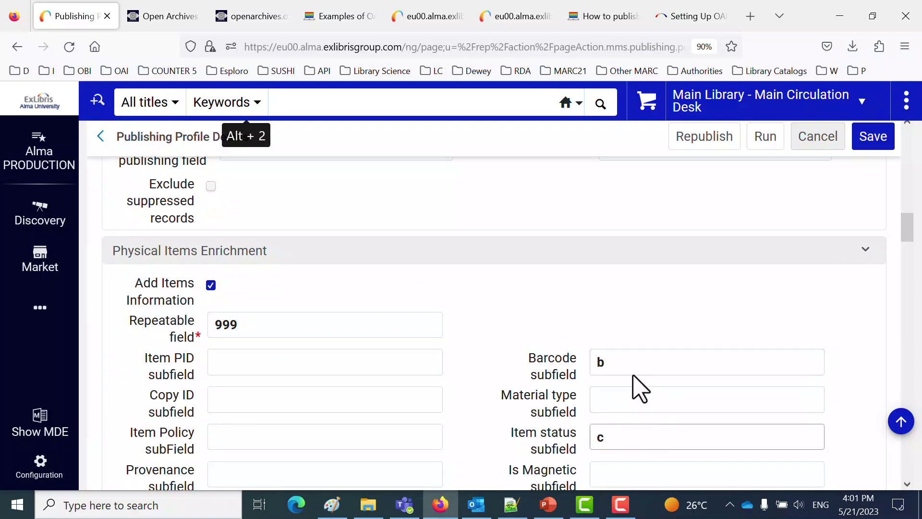
left_click(504, 19)
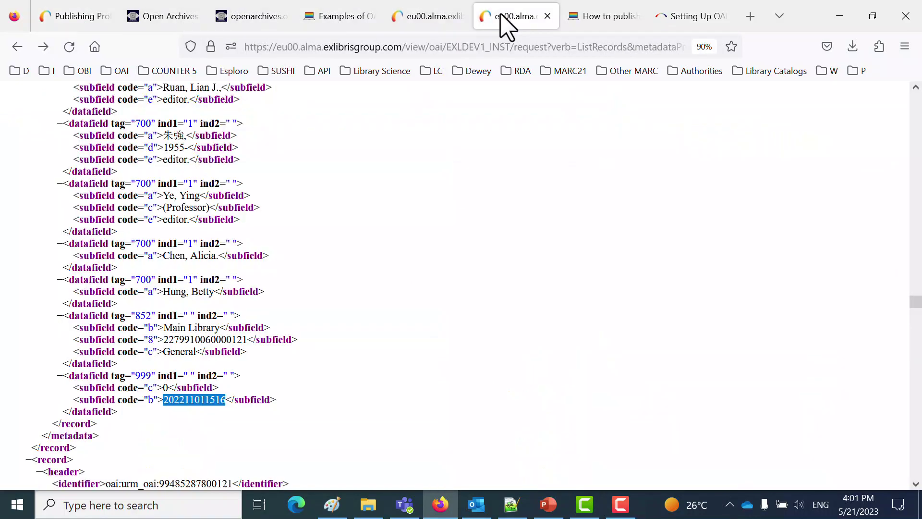
left_click(151, 402)
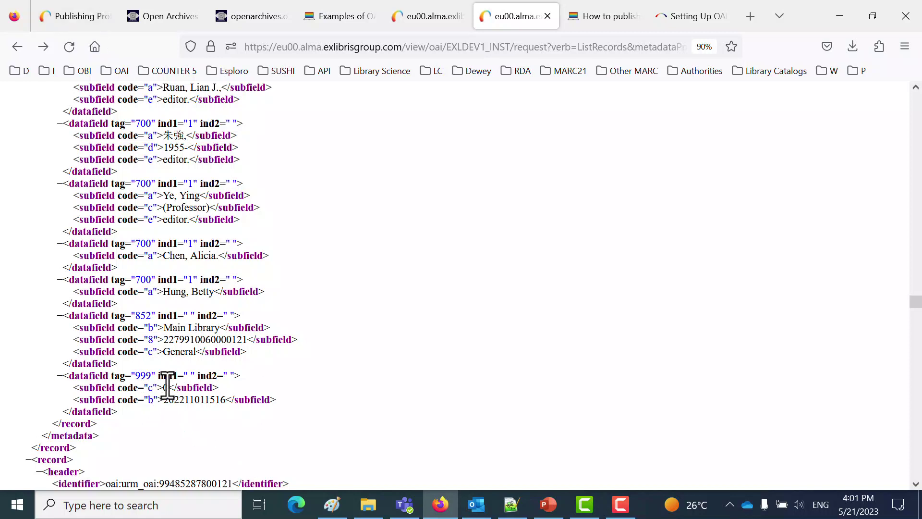
left_click(73, 17)
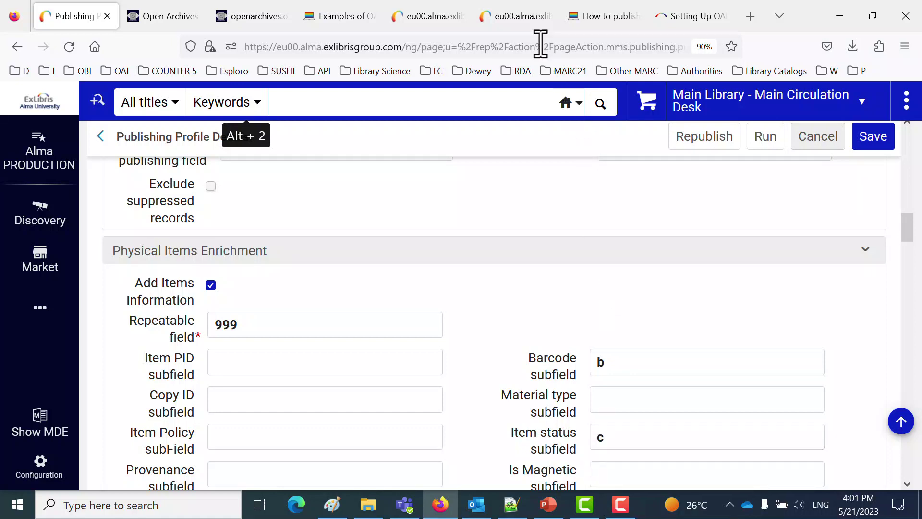
left_click(518, 18)
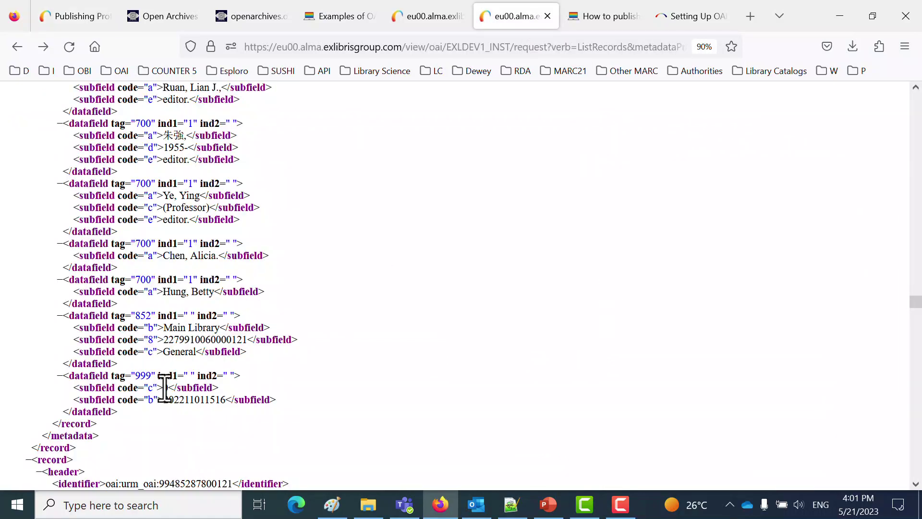
double_click(189, 401)
key("ctrl+c")
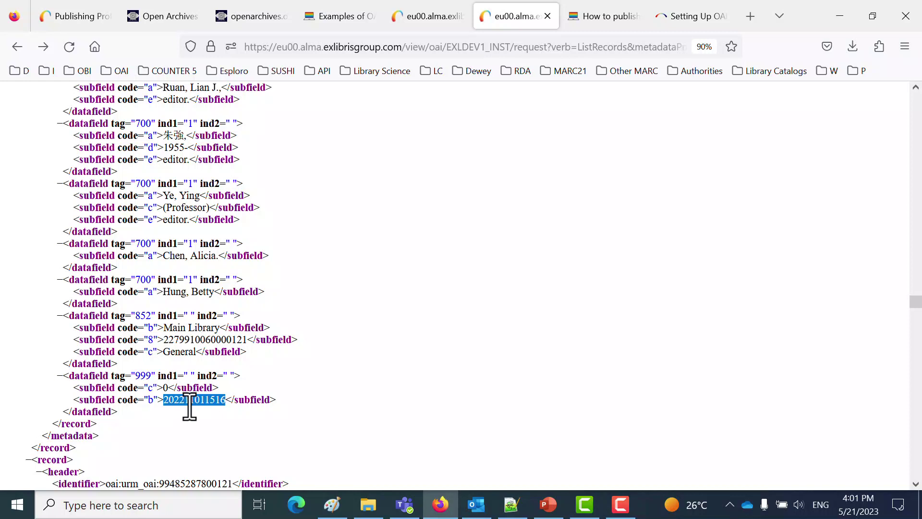
left_click(72, 19)
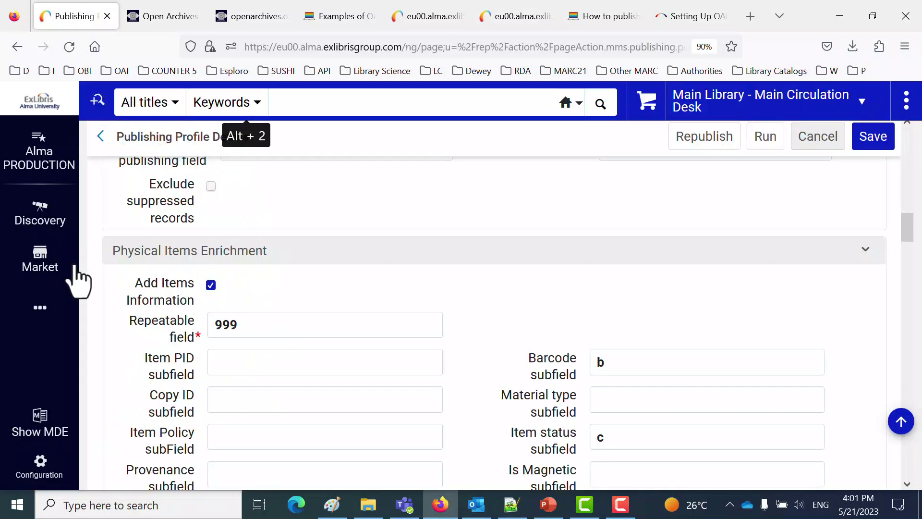
left_click(134, 114)
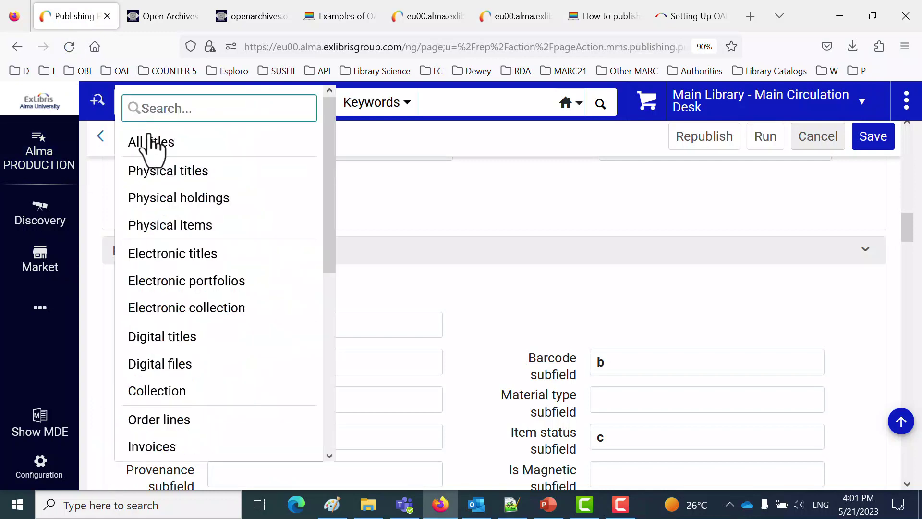
left_click(188, 230)
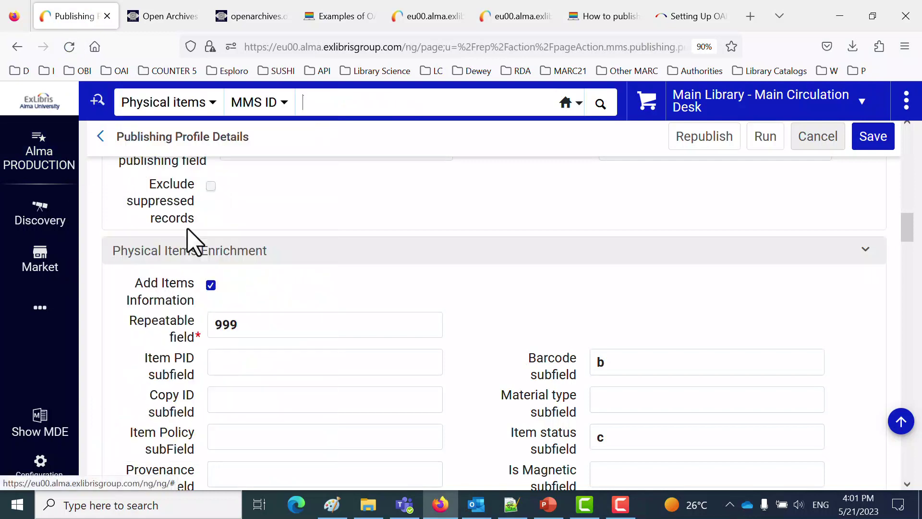
left_click(272, 103)
left_click(279, 178)
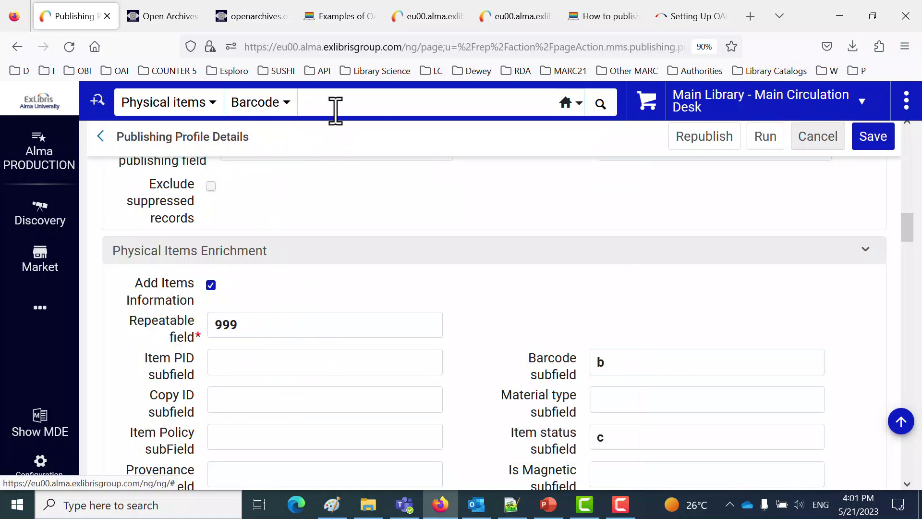
left_click(335, 110)
key("ctrl+v")
key("Return")
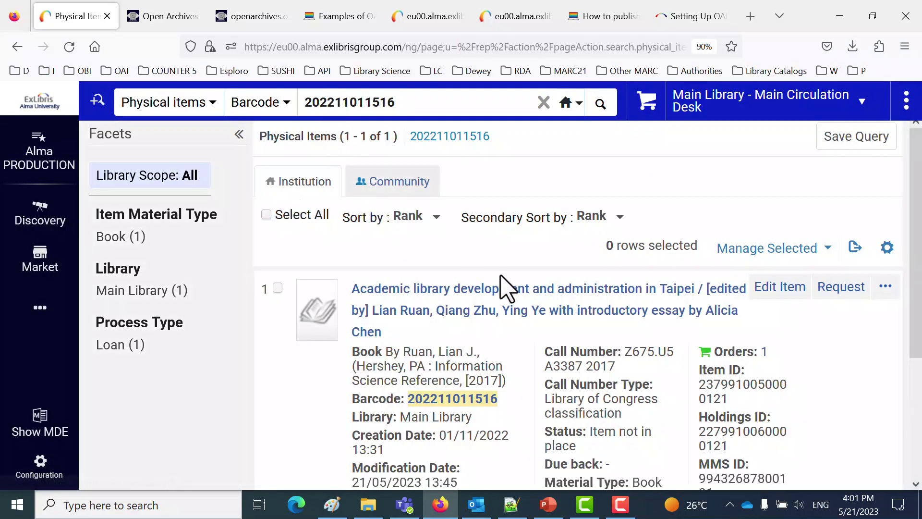
scroll(507, 287, "down", 2)
left_click_drag(576, 351, 545, 336)
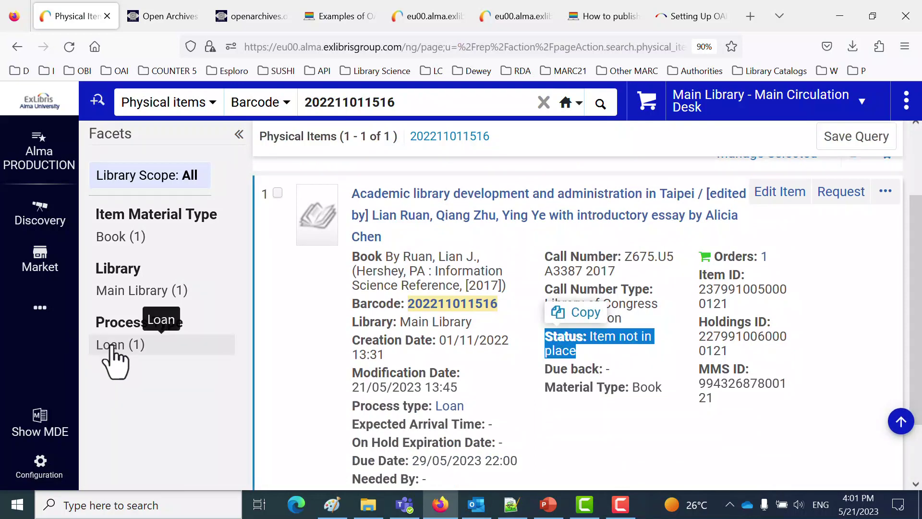
left_click(504, 19)
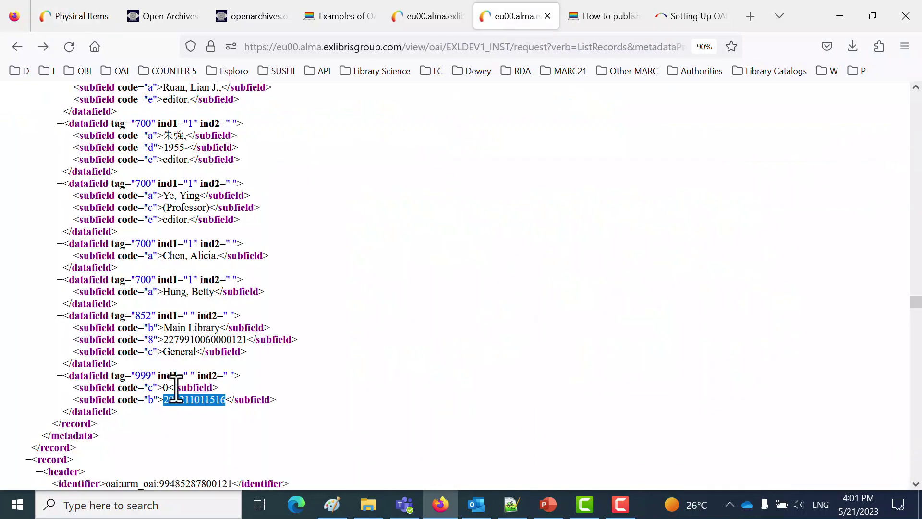
scroll(283, 390, "down", 15)
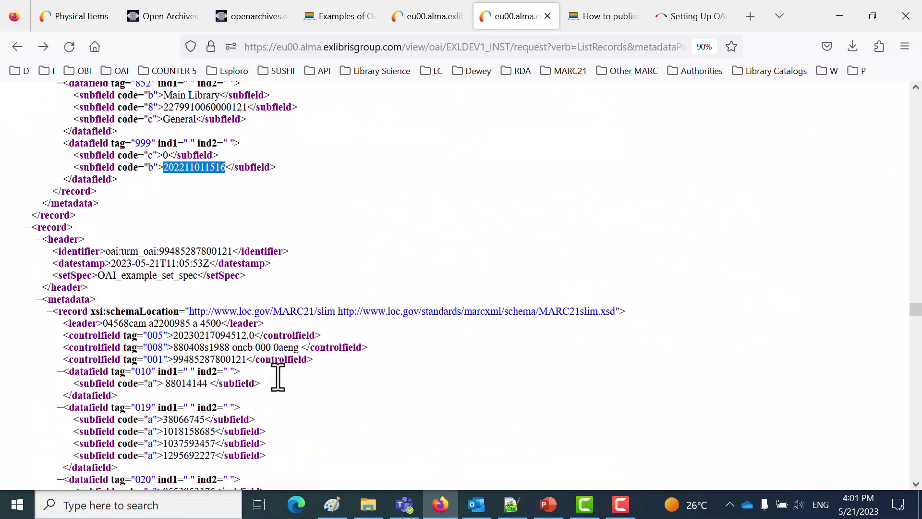
scroll(276, 379, "down", 15)
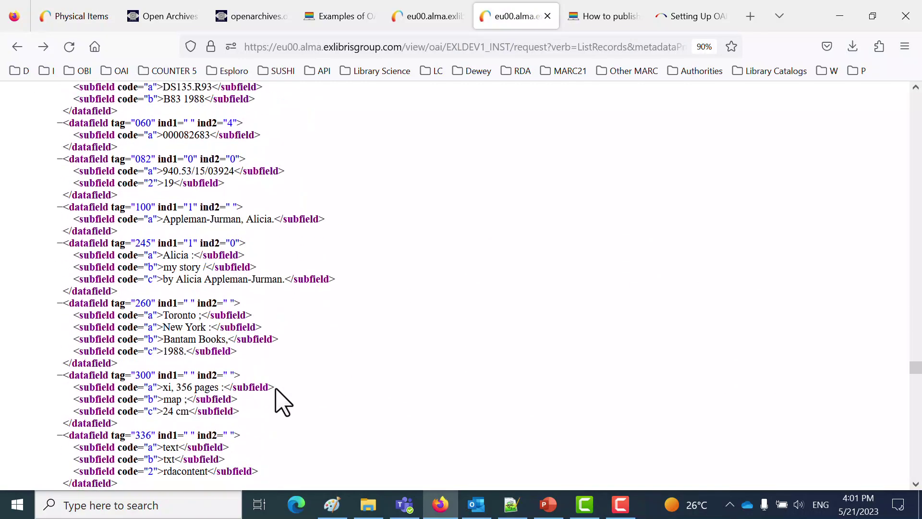
scroll(286, 404, "down", 15)
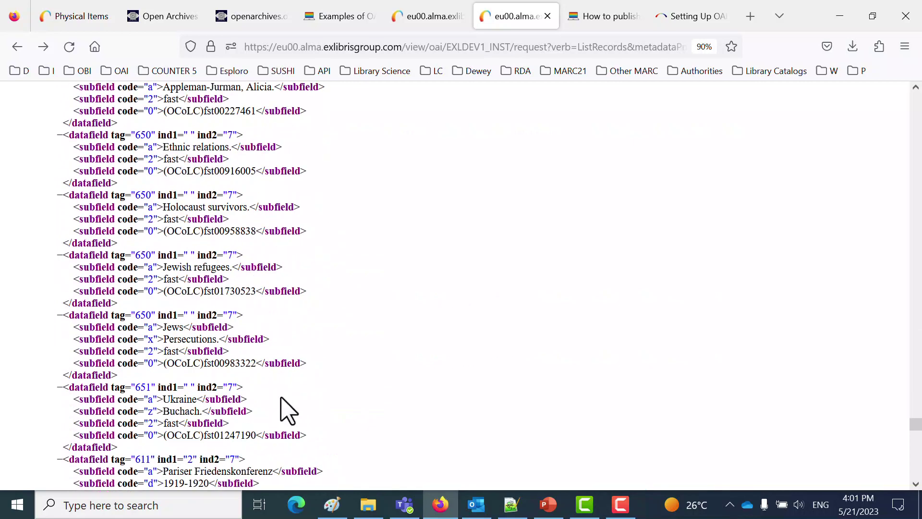
scroll(288, 415, "down", 5)
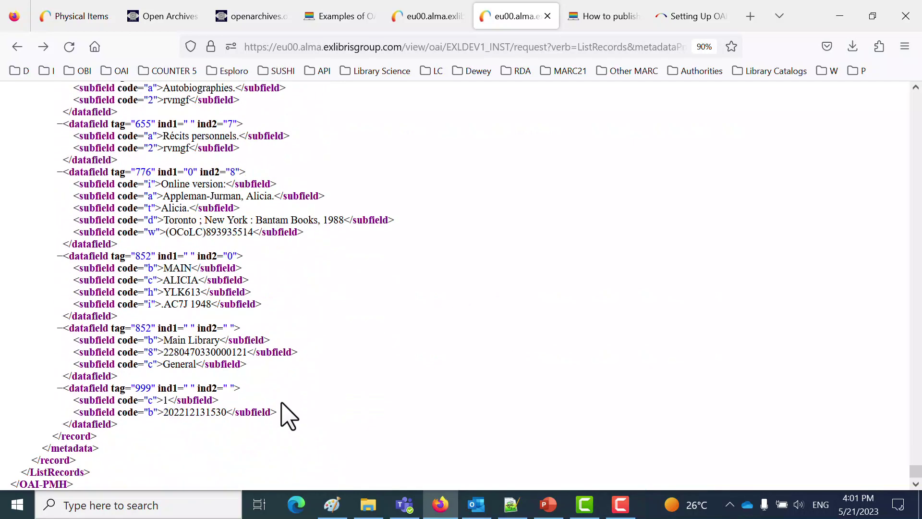
double_click(184, 412)
key("ctrl+c")
left_click(86, 16)
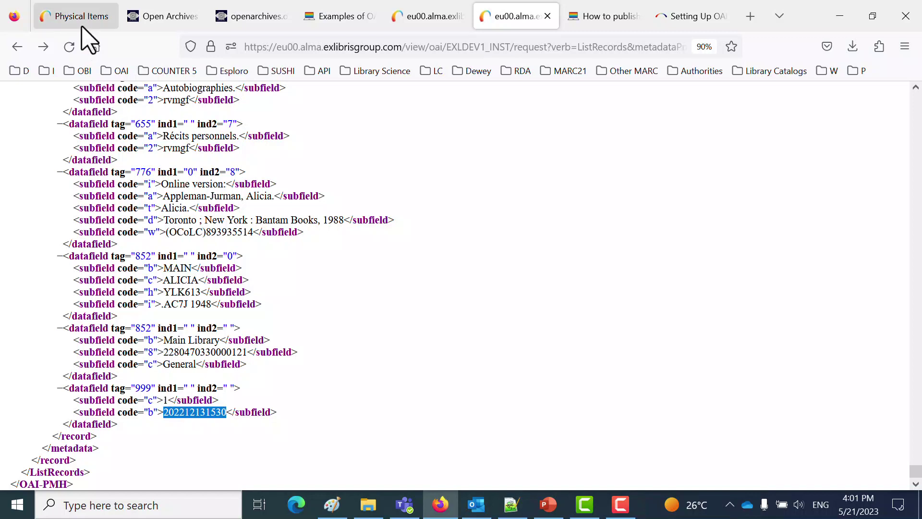
double_click(433, 102)
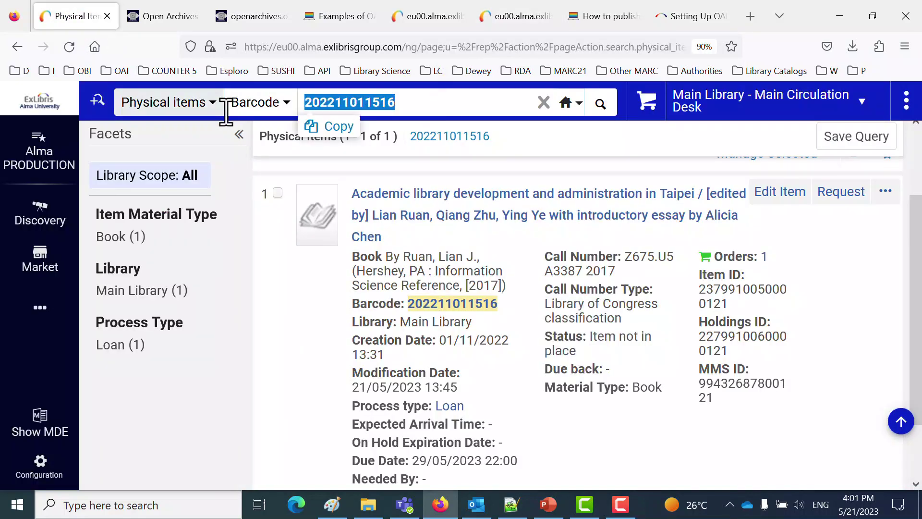
key("ctrl+v")
key("Return")
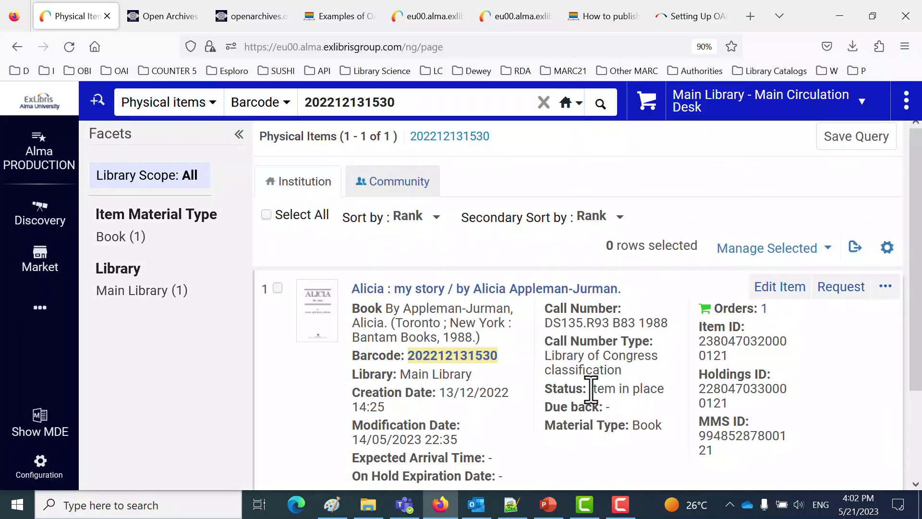
Step: Return to the OAI response and highlight the enriched 852 and 999 fields of the "Alicia : my story" record
left_click(517, 16)
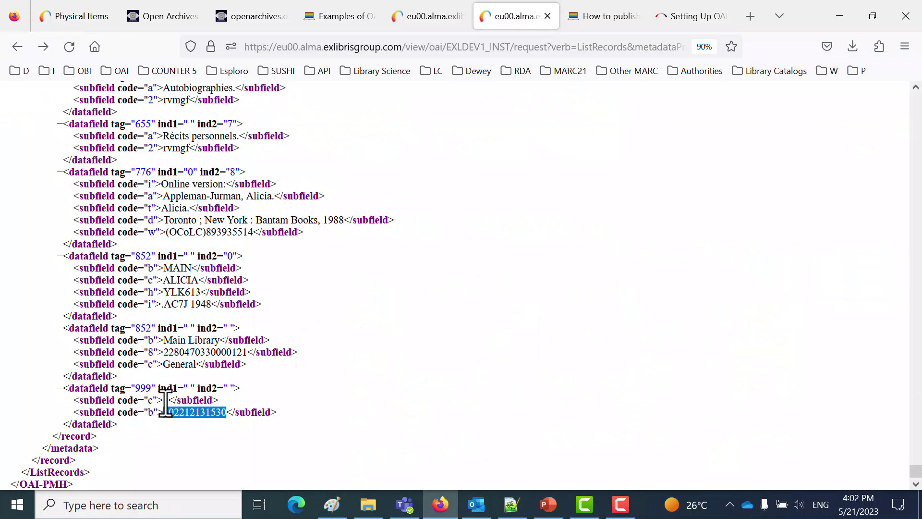
left_click(300, 421)
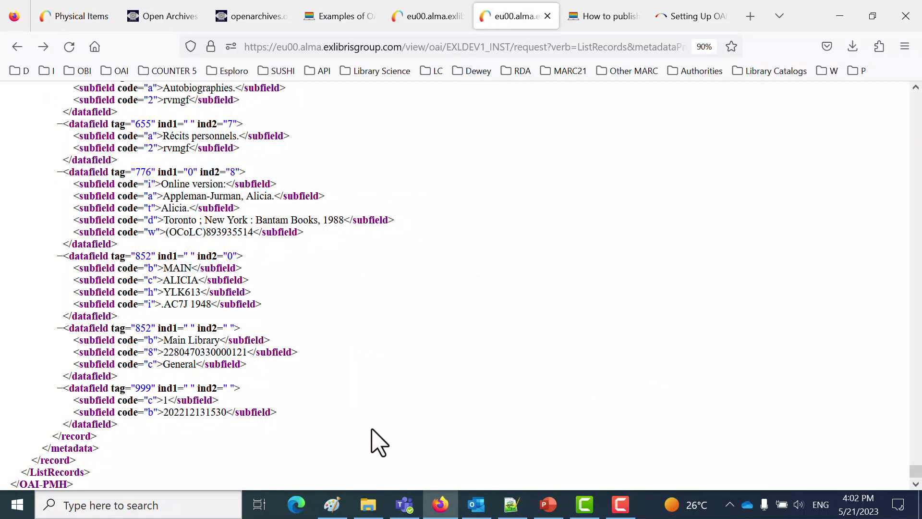
left_click_drag(372, 429, 24, 318)
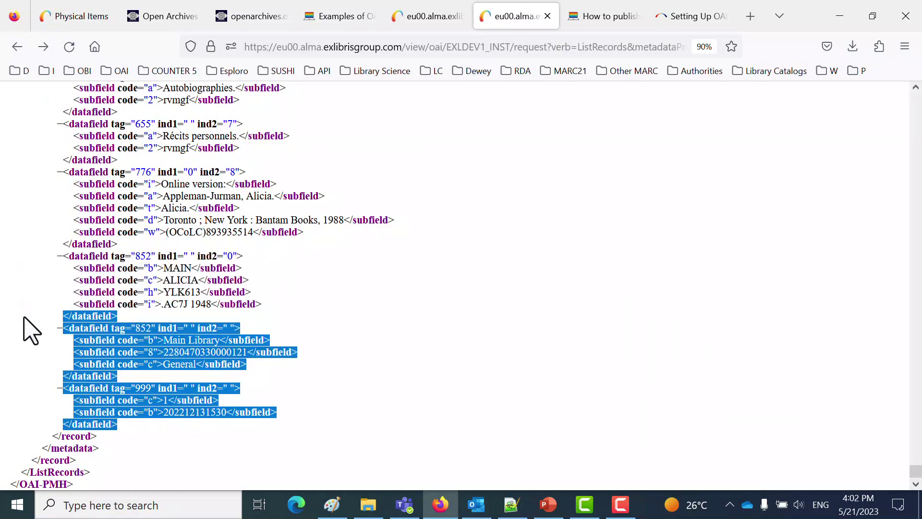
left_click(449, 406)
scroll(451, 404, "up", 10)
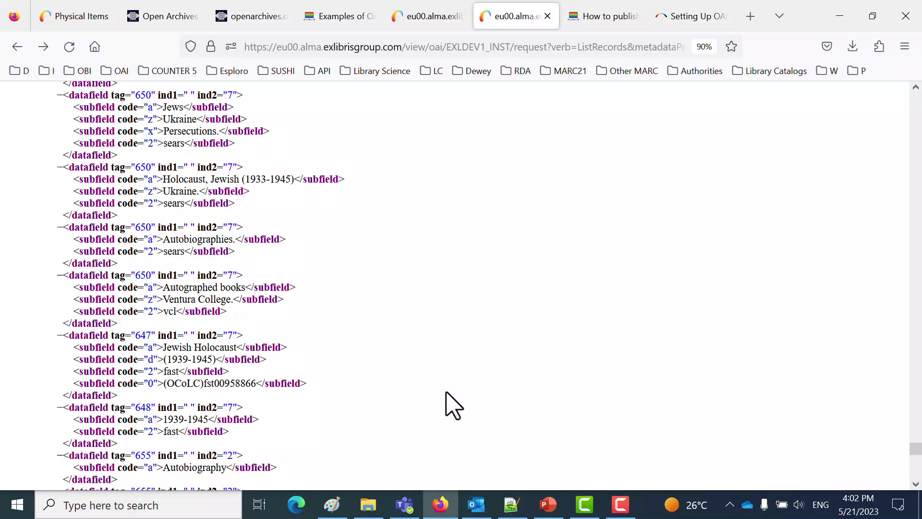
Step: Switch to the PowerPoint presentation on using an OAI profile in Alma
left_click(550, 504)
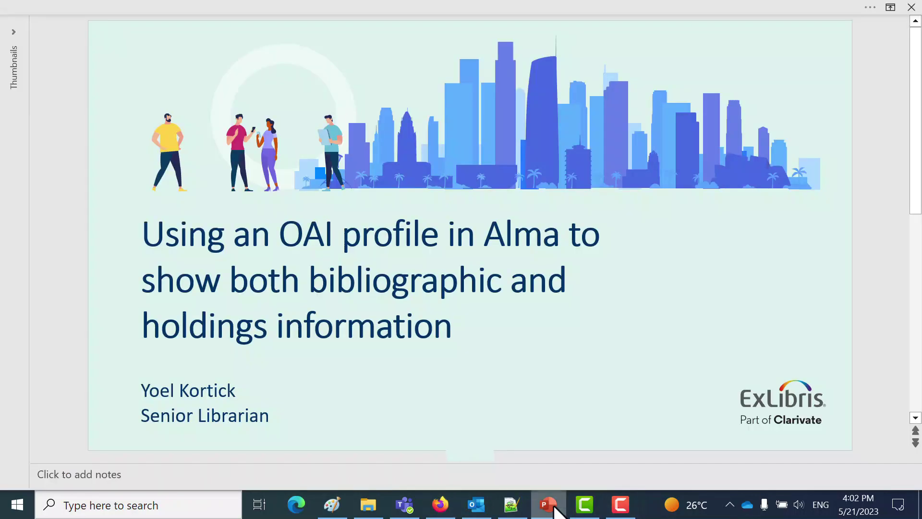